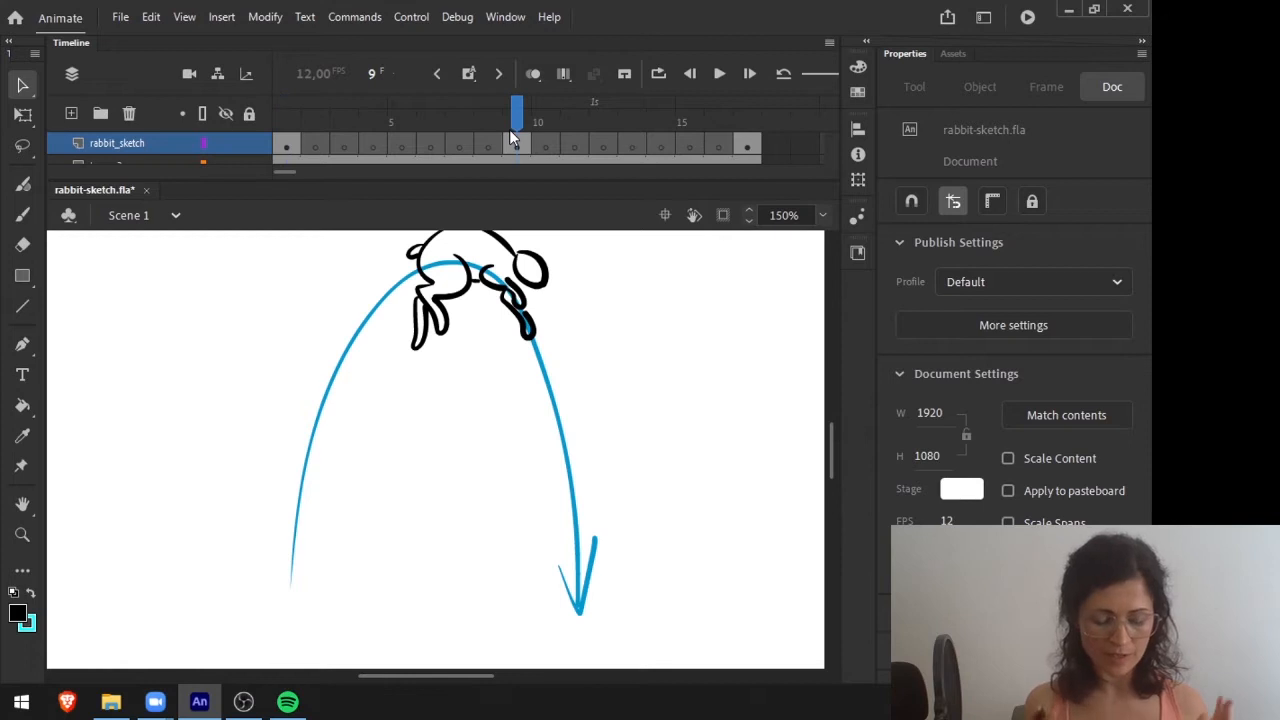
Review the rabbit key poses on frames 17 and 1, and play back the jump animation.
left_click(750, 118)
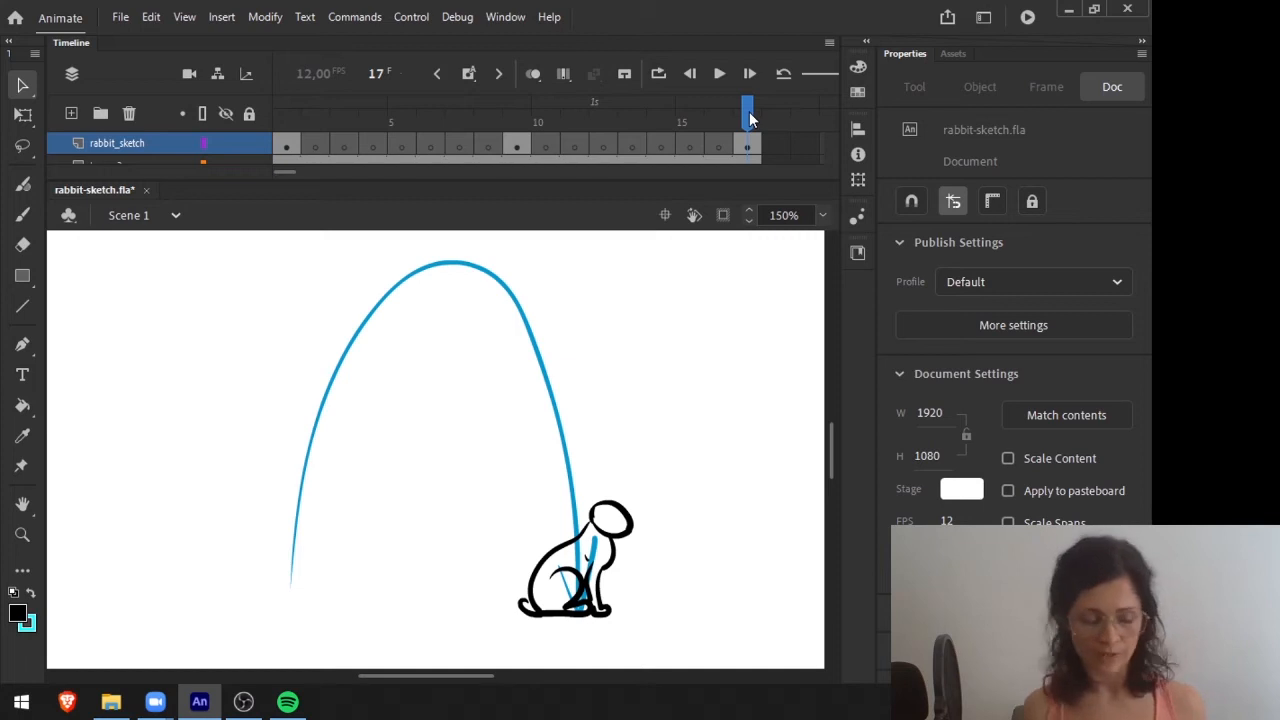
left_click(285, 116)
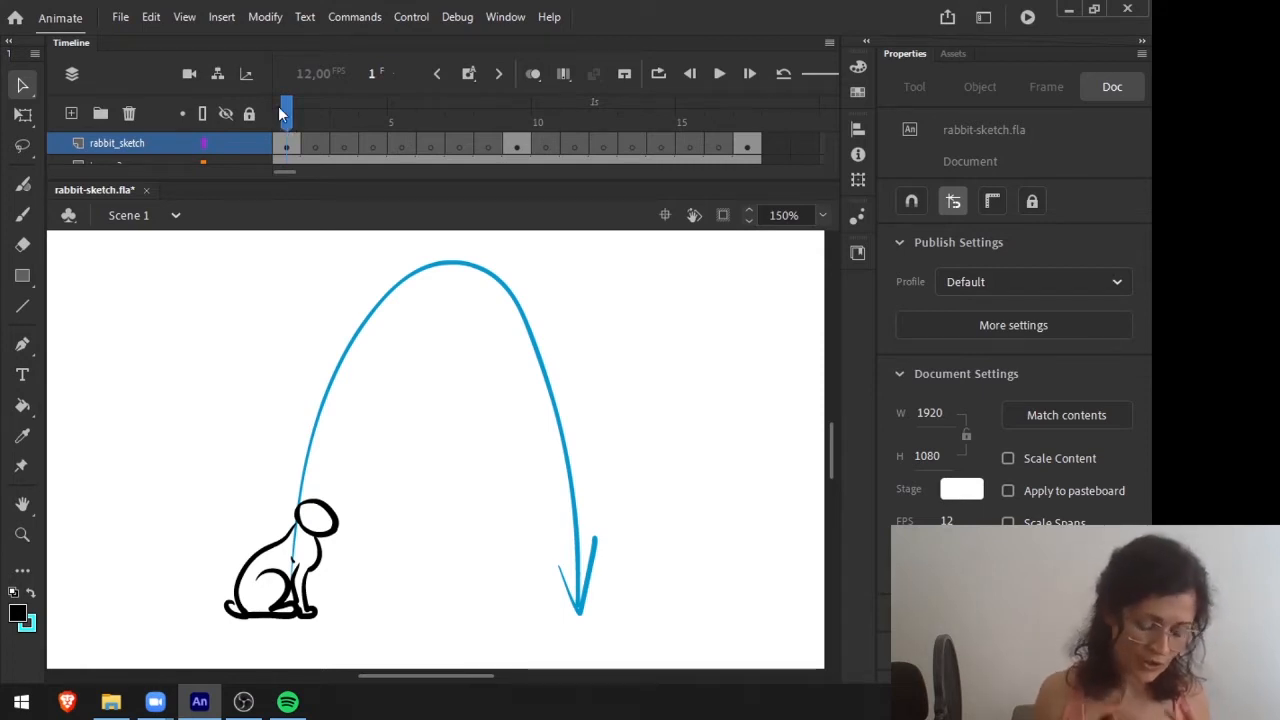
key("Return")
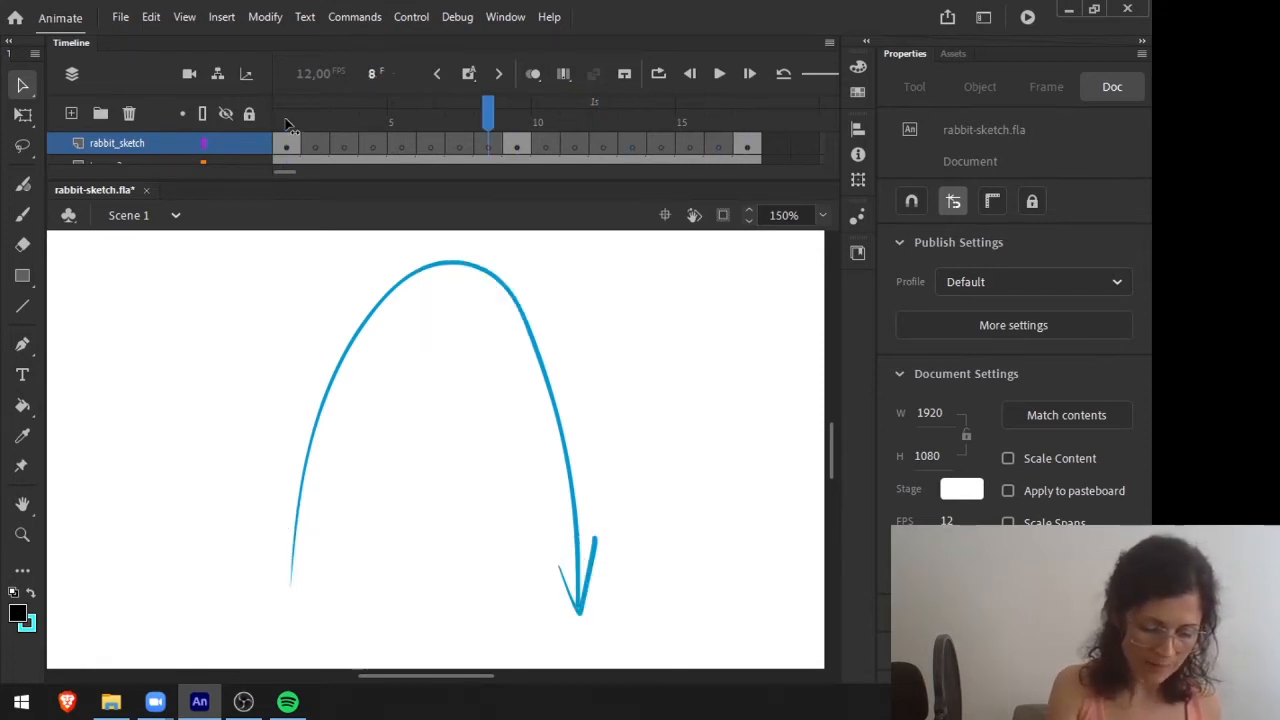
key("Return")
Turn on onion skinning at frame 9 and extend its range forward to include frame 17.
left_click(533, 73)
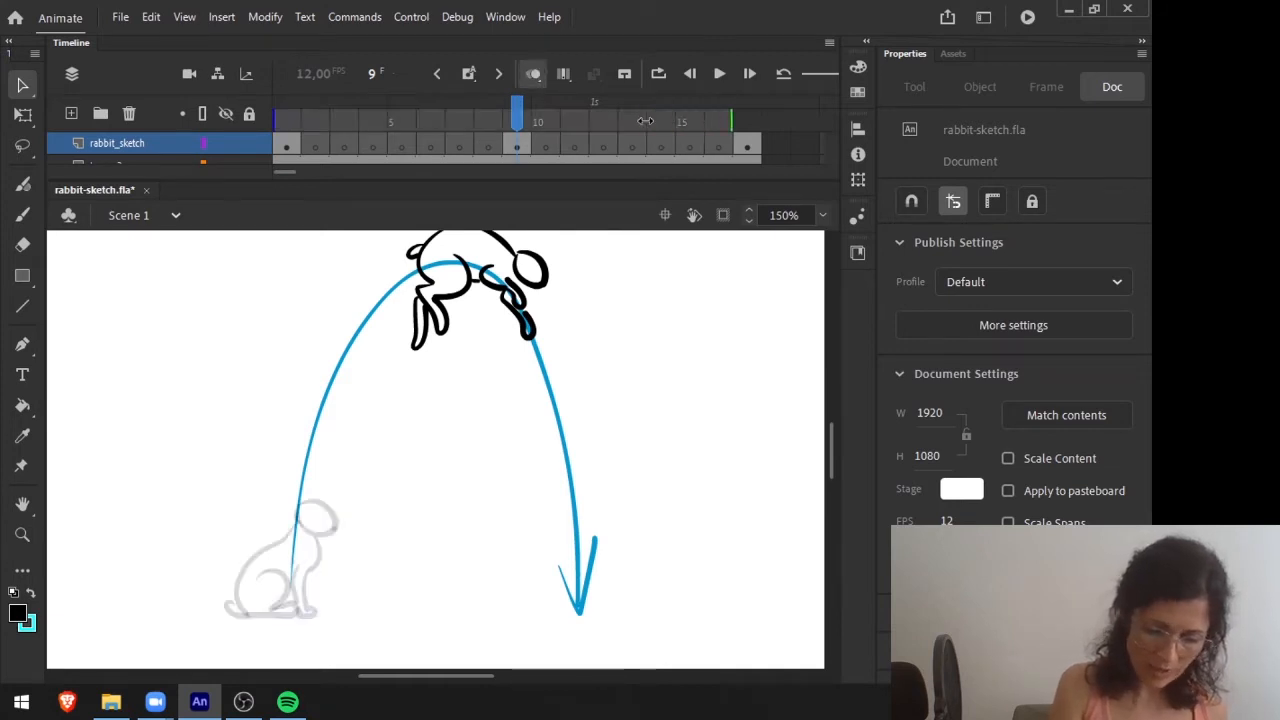
left_click_drag(645, 120, 780, 99)
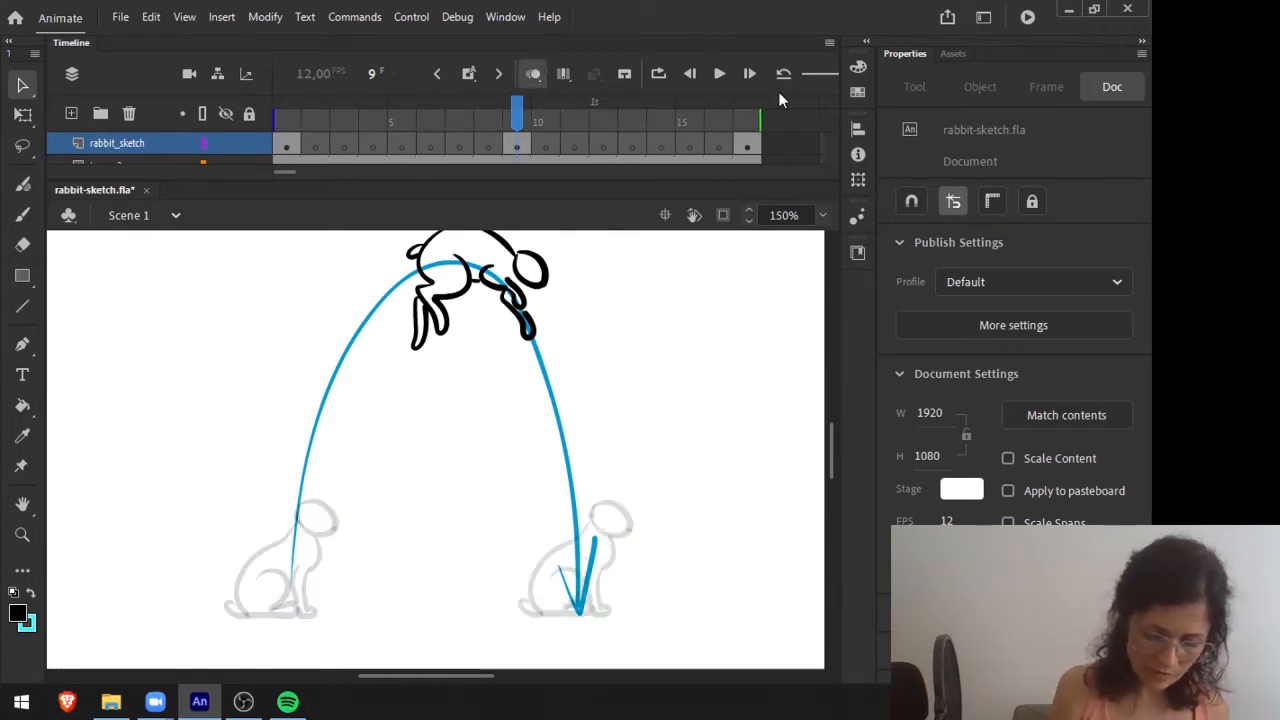
left_click_drag(714, 428, 699, 446)
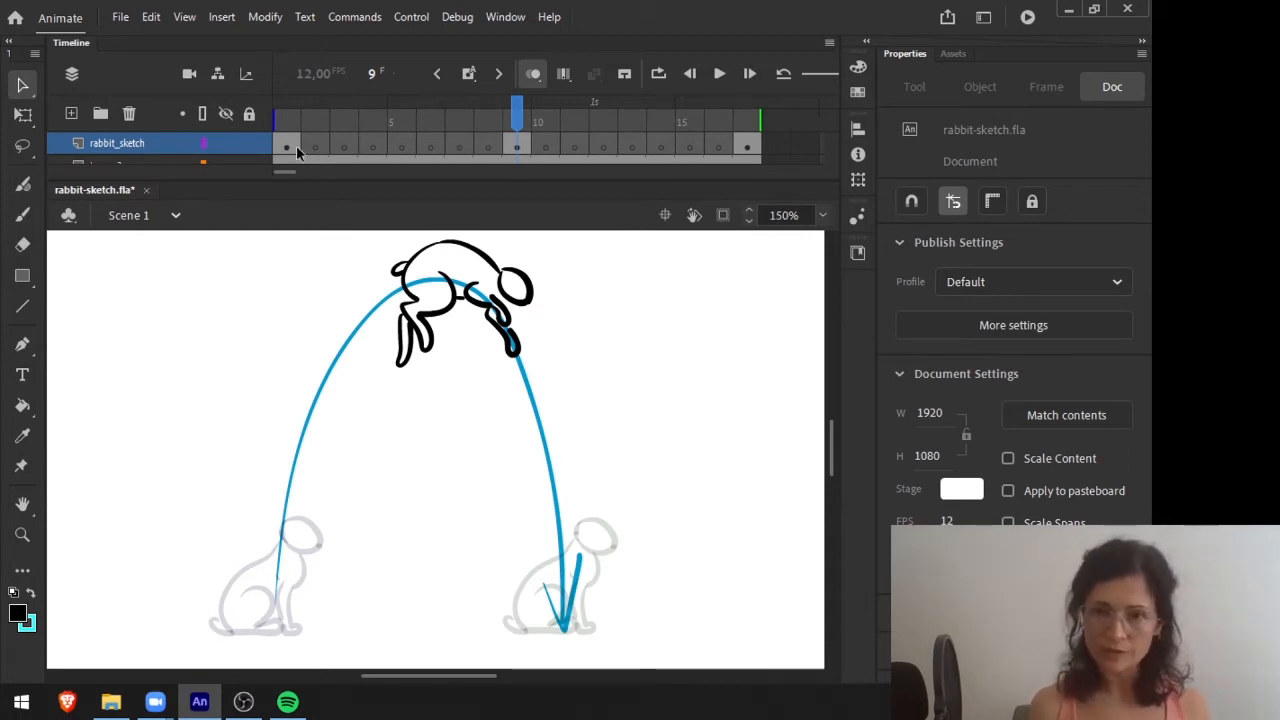
Hide the blue arc guide layer briefly, show it again, and return to frame 1.
left_click(229, 158)
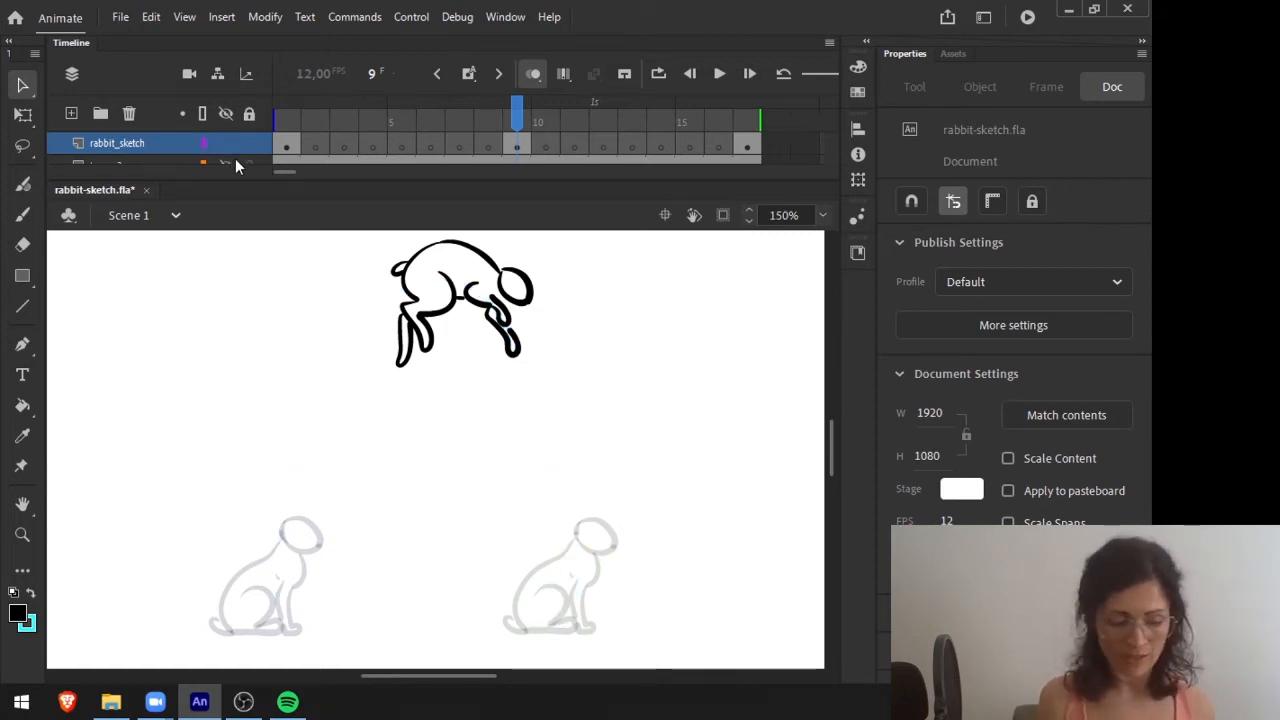
left_click(225, 157)
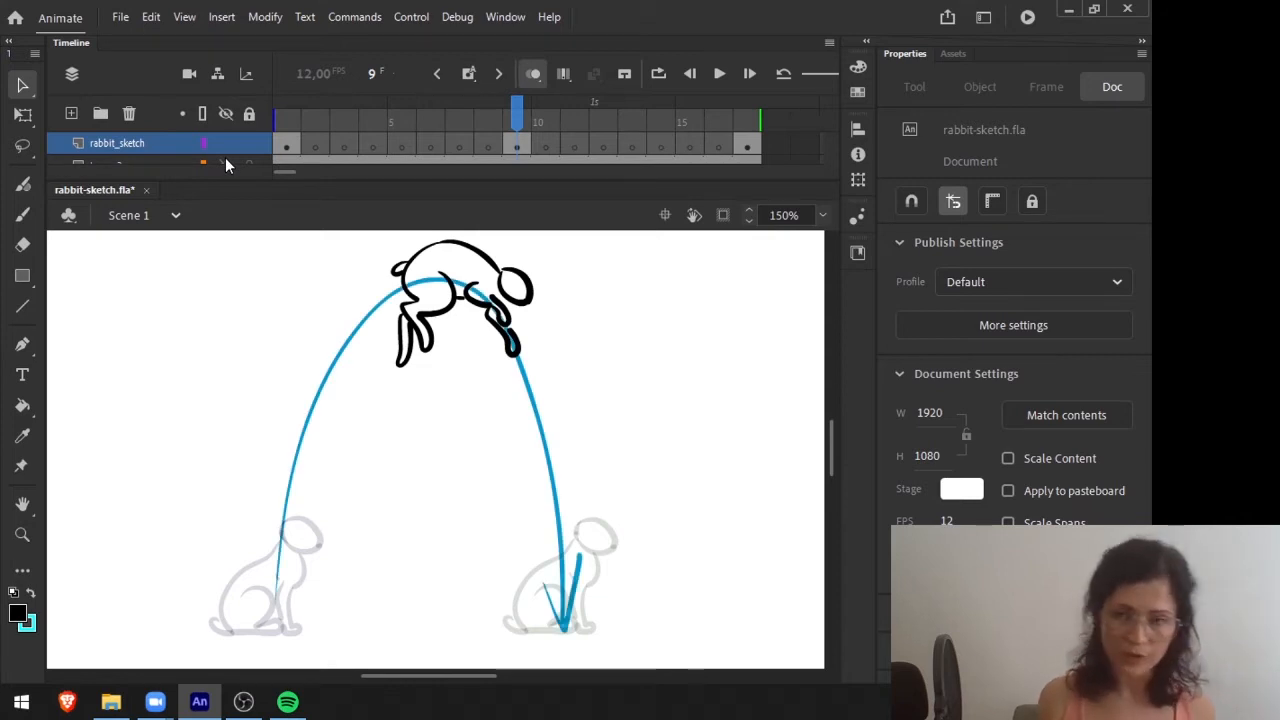
left_click(291, 113)
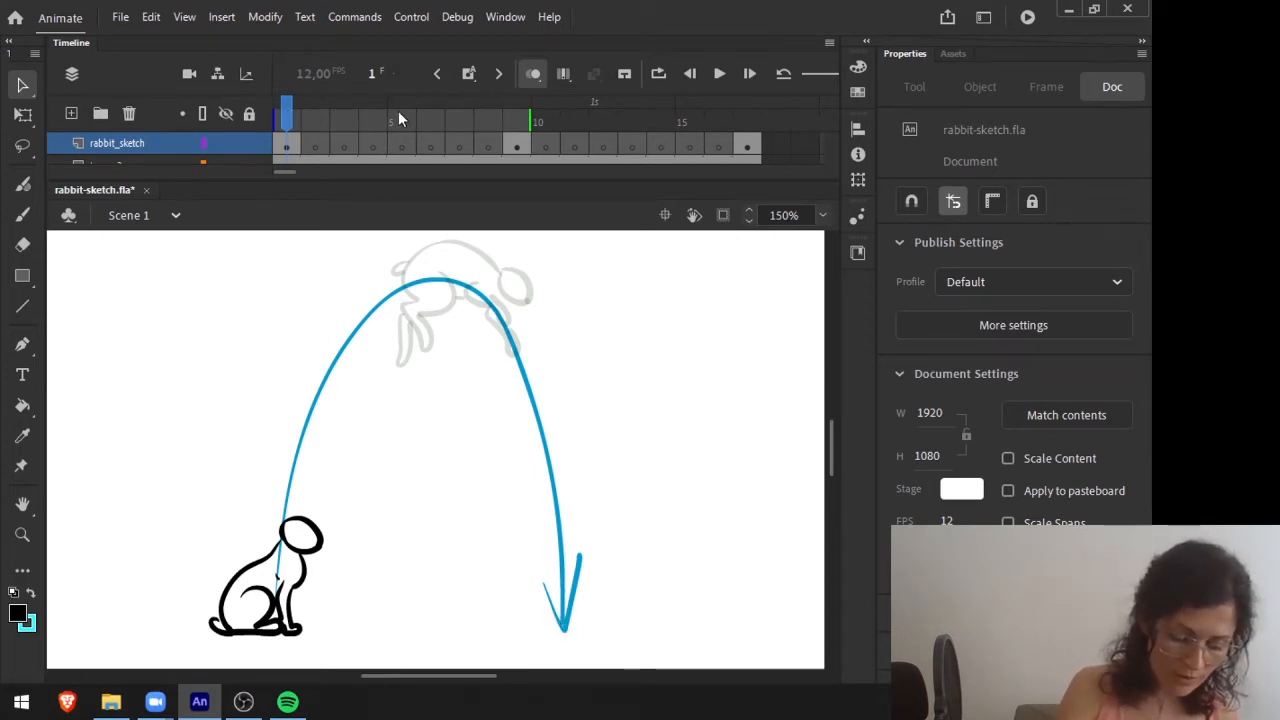
mouse_move(297, 118)
left_mouse_down()
mouse_move(520, 110)
mouse_move(286, 110)
left_mouse_up()
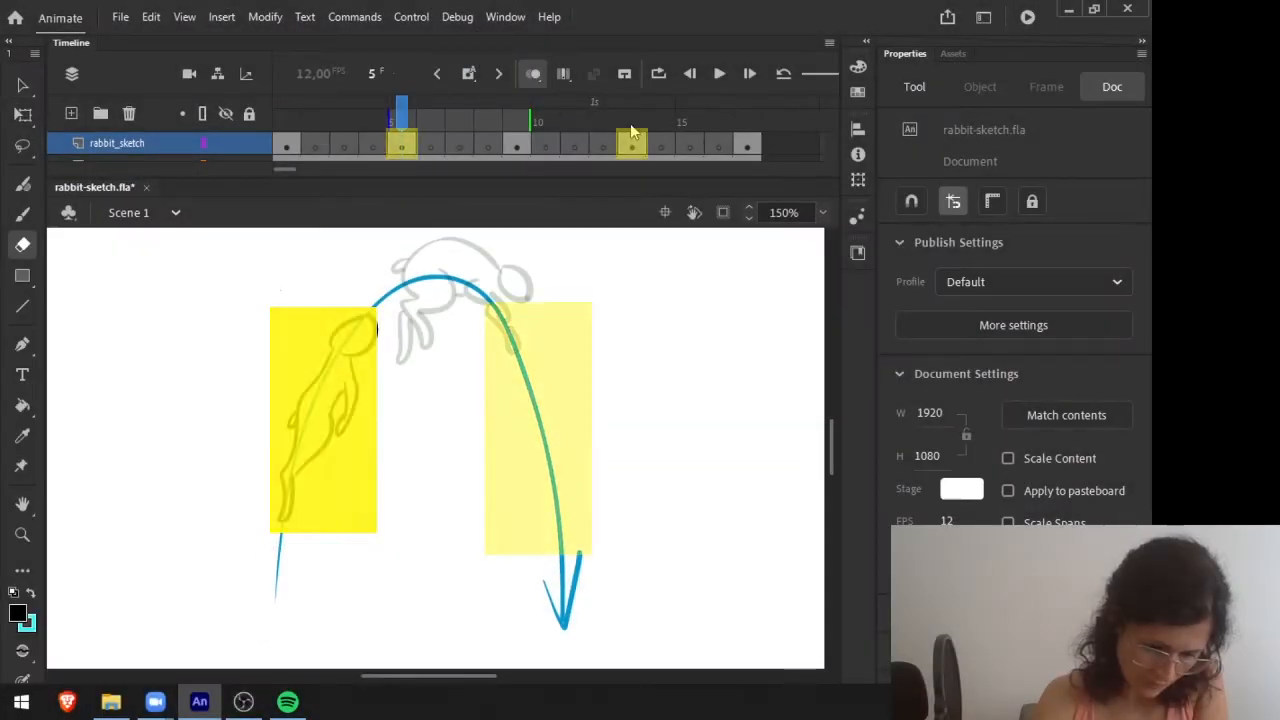
Review the in-between rabbit poses on frames 13 and 5 and the onion-skinned gap at frame 2.
left_click(632, 132)
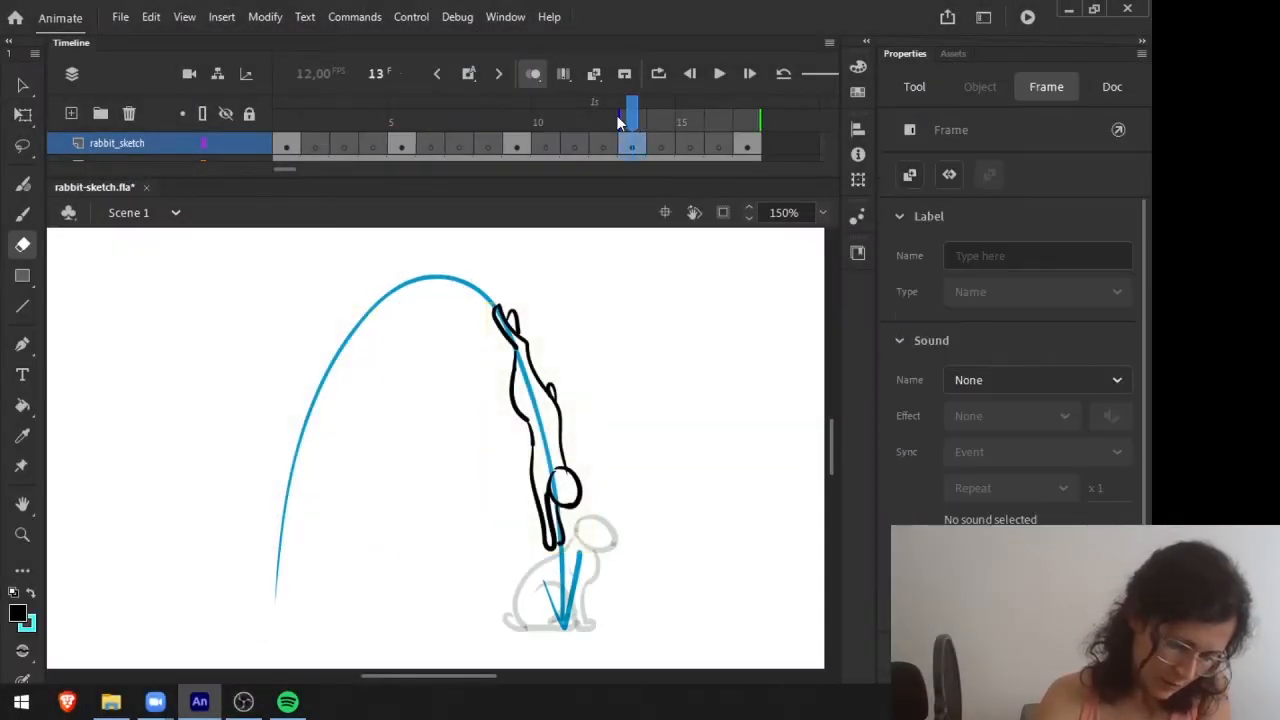
left_click(402, 123)
left_click(316, 118)
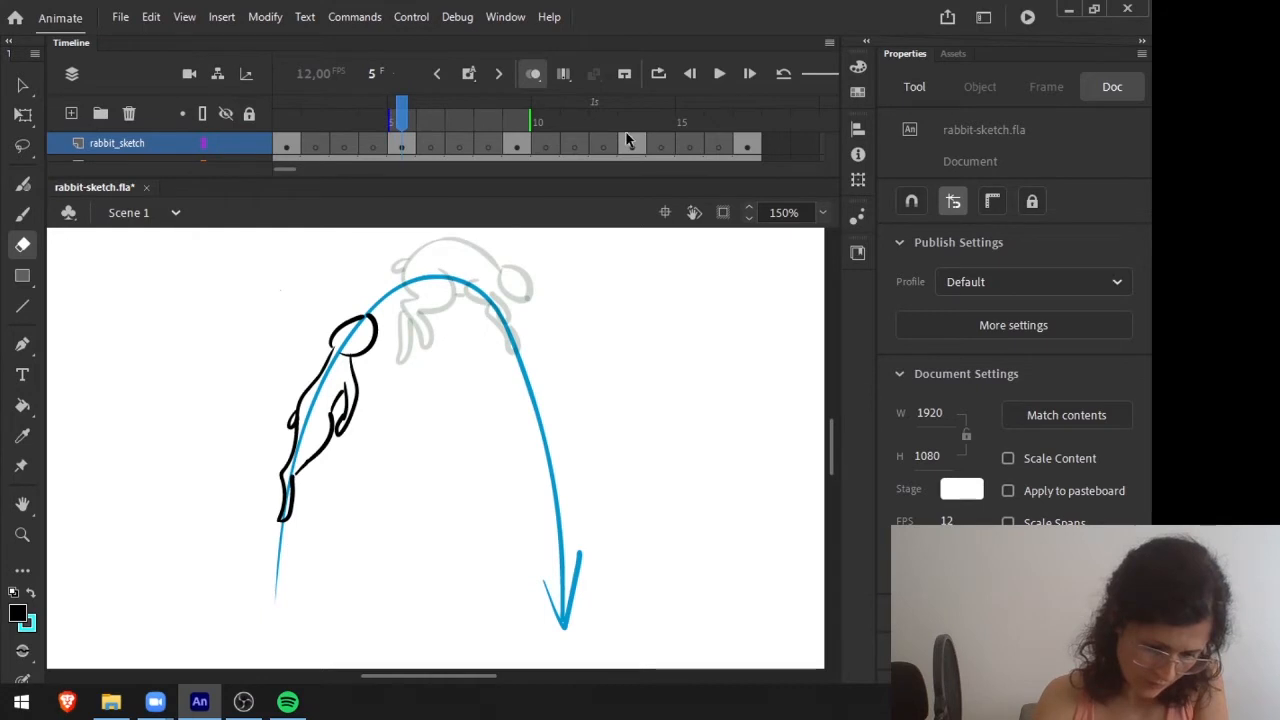
left_click(632, 138)
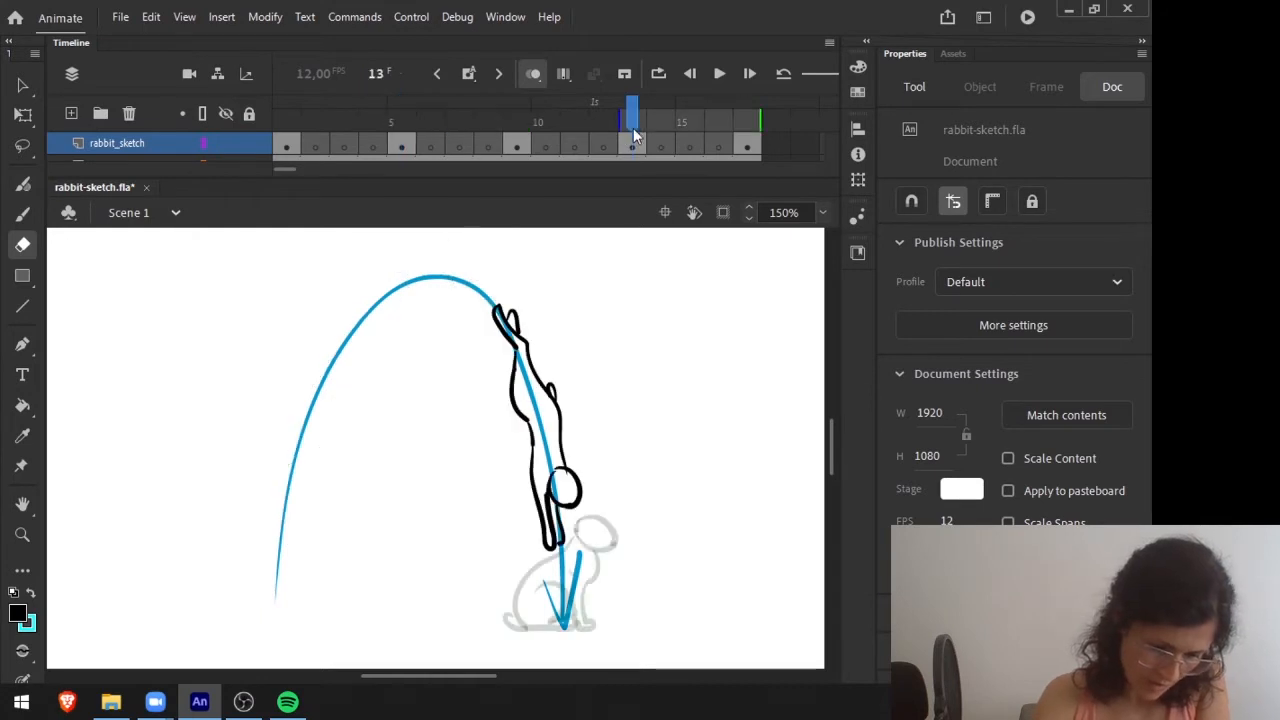
left_click(402, 125)
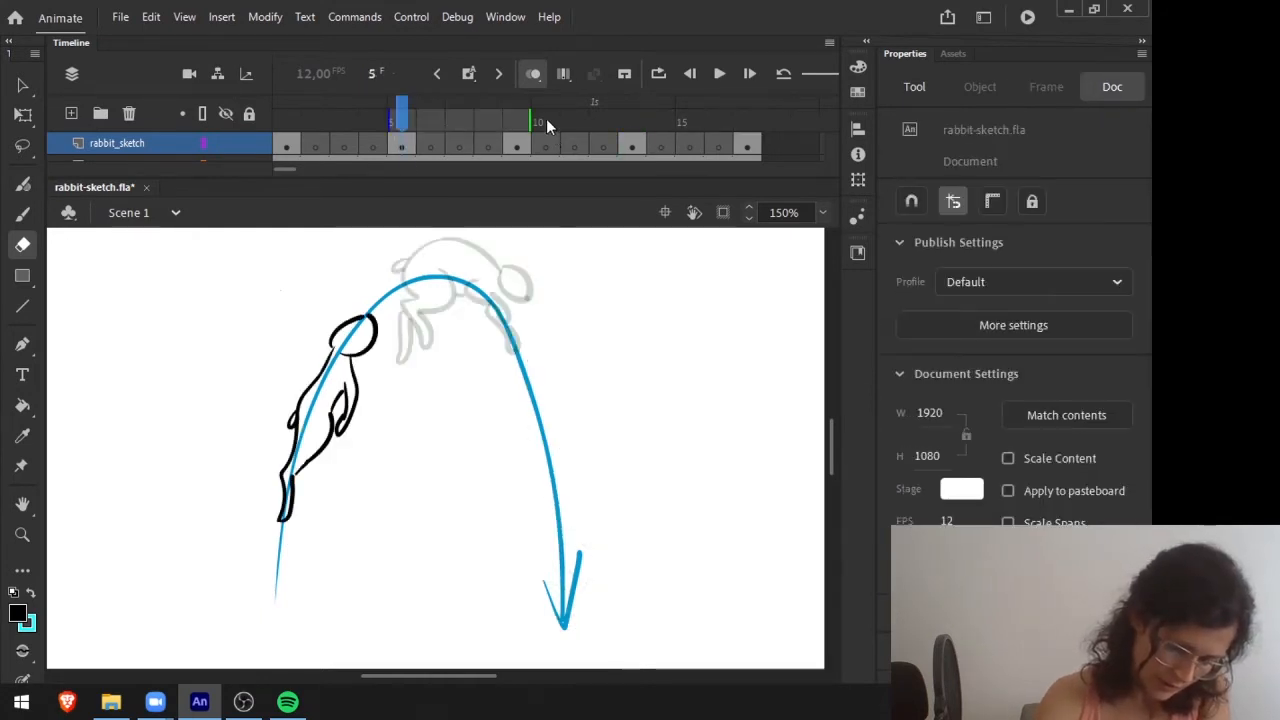
left_click(316, 118)
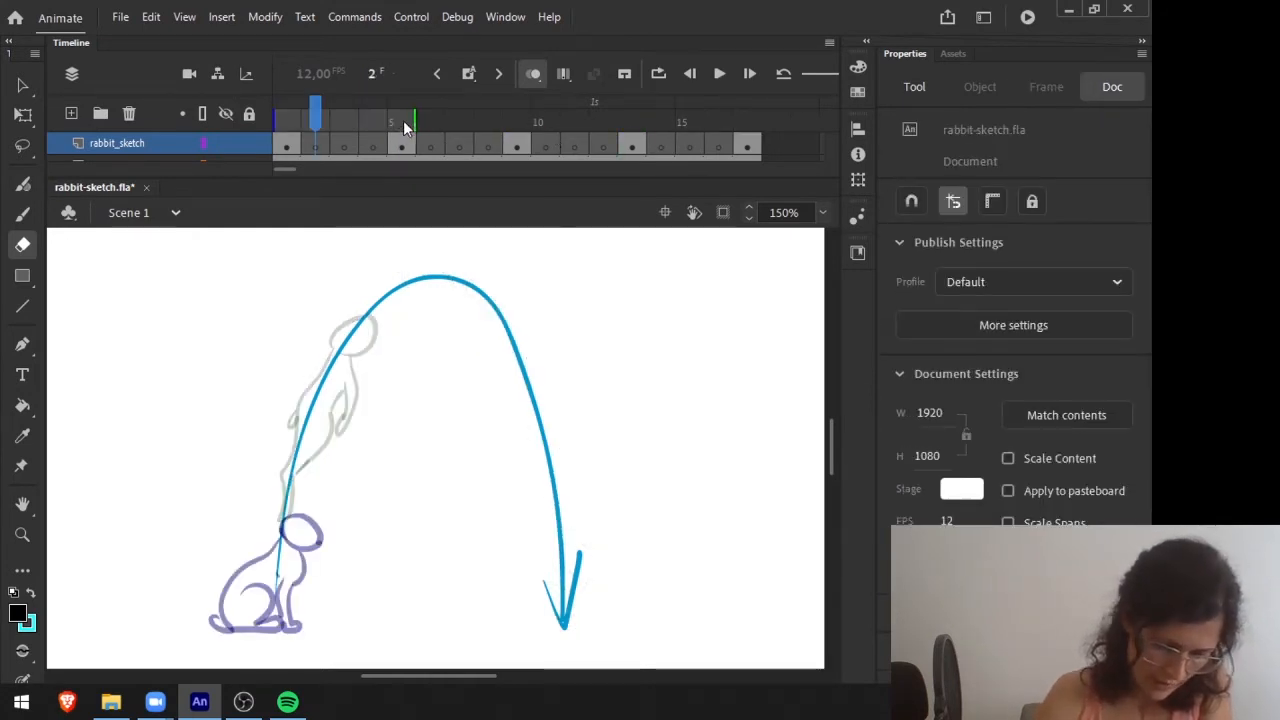
mouse_move(317, 105)
left_mouse_down()
mouse_move(373, 108)
mouse_move(269, 109)
left_mouse_up()
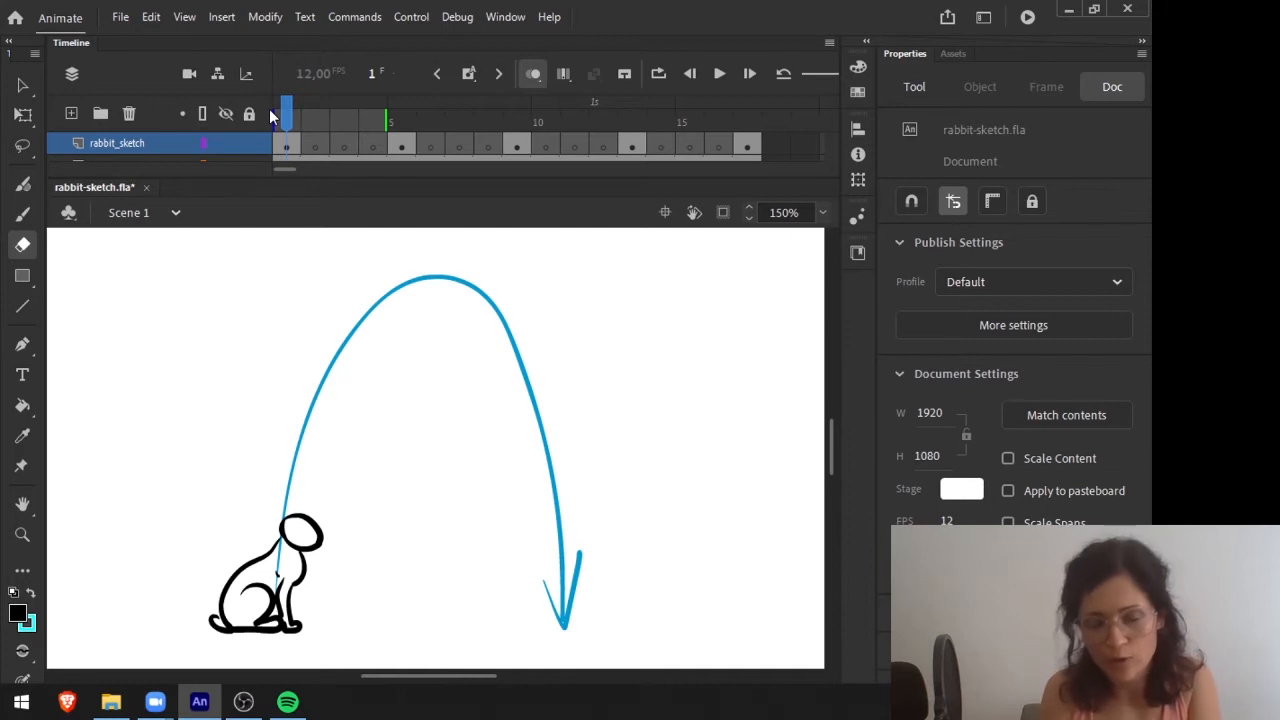
Go to frame 2 of the rabbit_sketch layer with the Selection tool active.
left_click(312, 113)
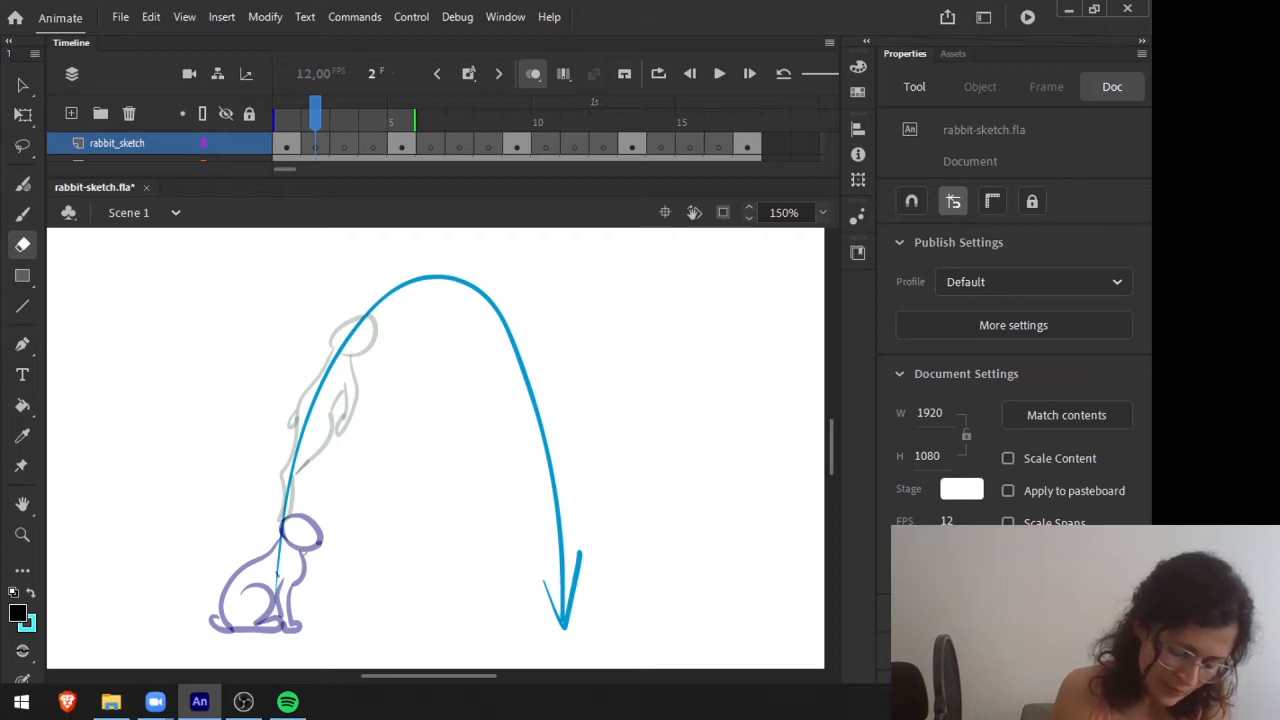
key("v")
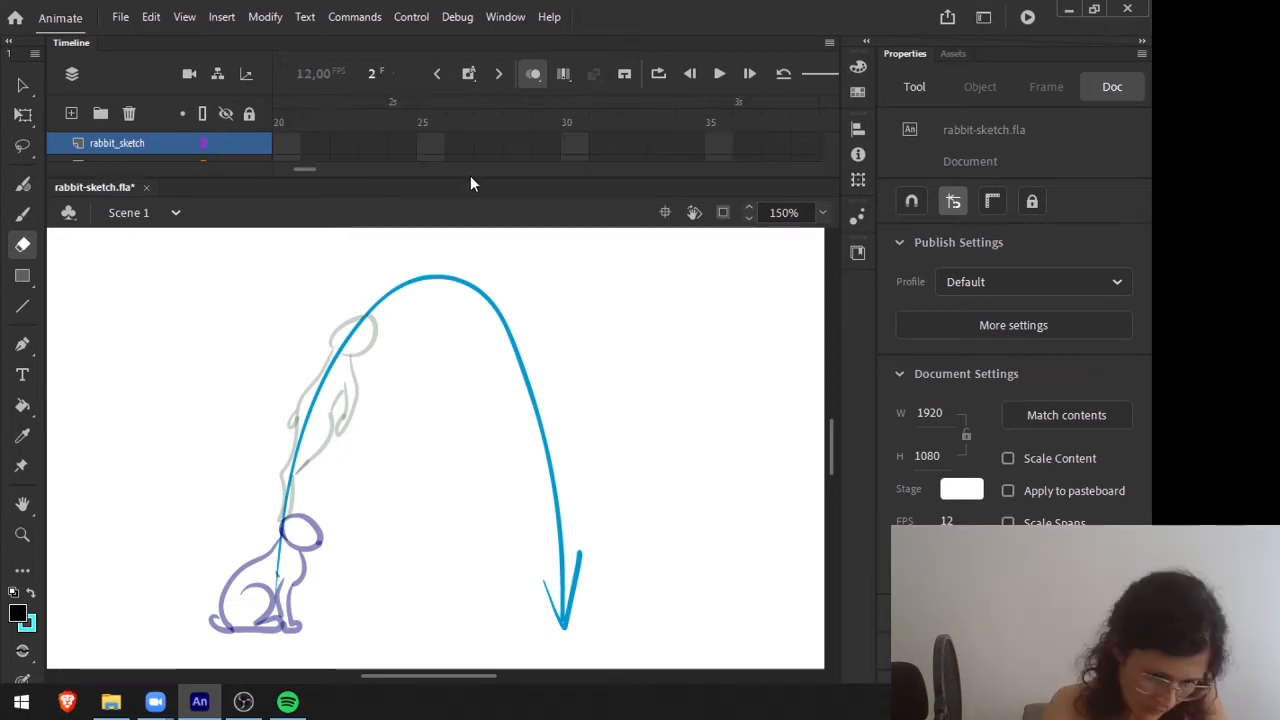
left_click(315, 146)
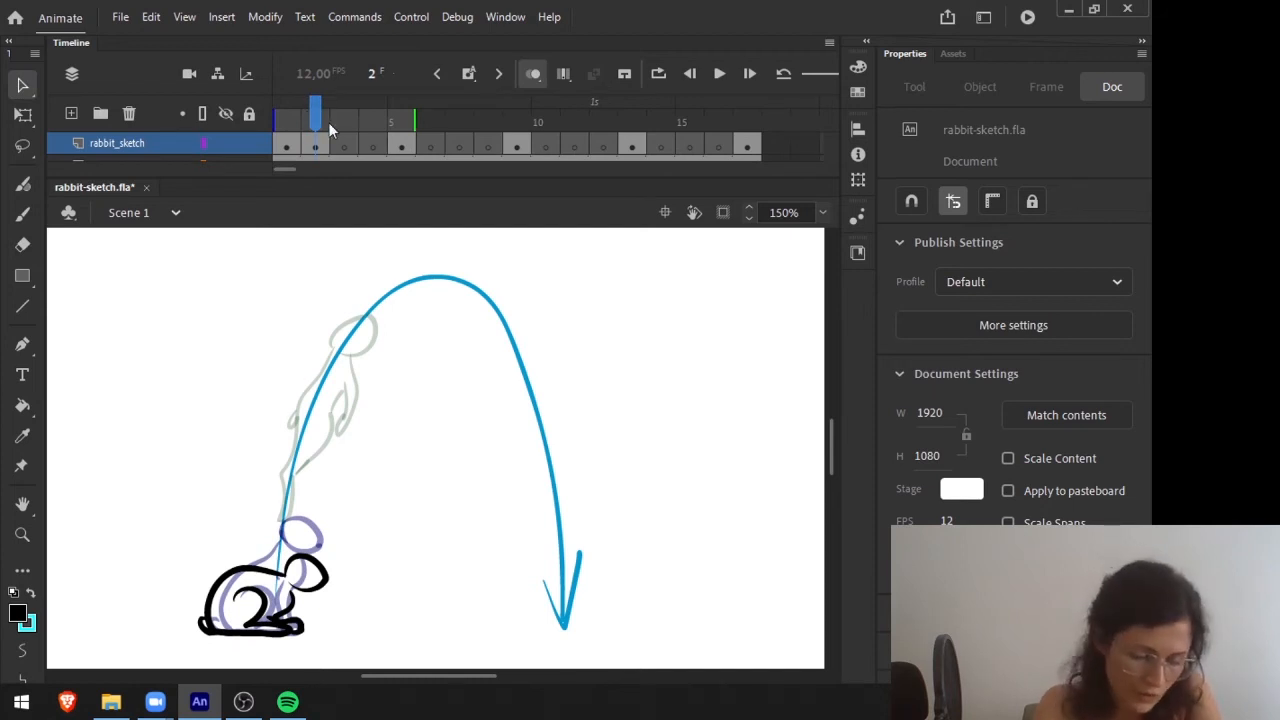
Flip between frames 1 and 2 to compare the sitting and crouching rabbit poses.
mouse_move(315, 117)
left_mouse_down()
mouse_move(287, 117)
mouse_move(315, 117)
left_mouse_up()
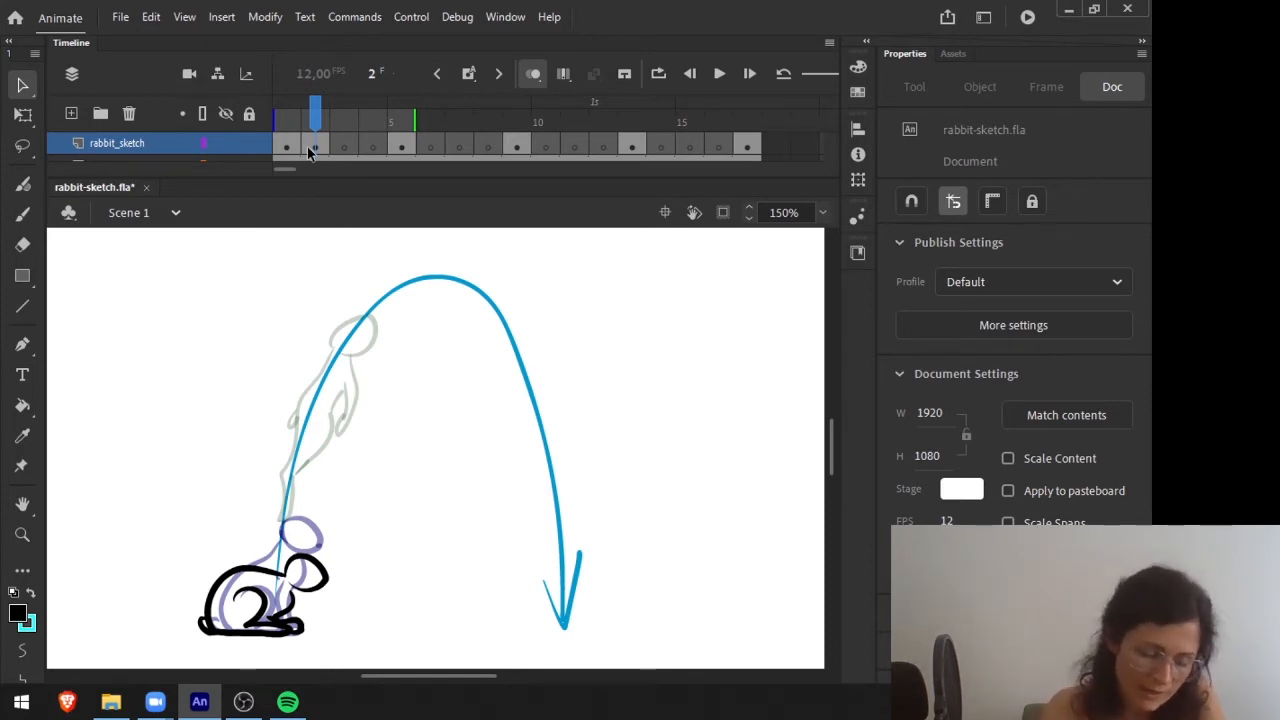
left_click(314, 119)
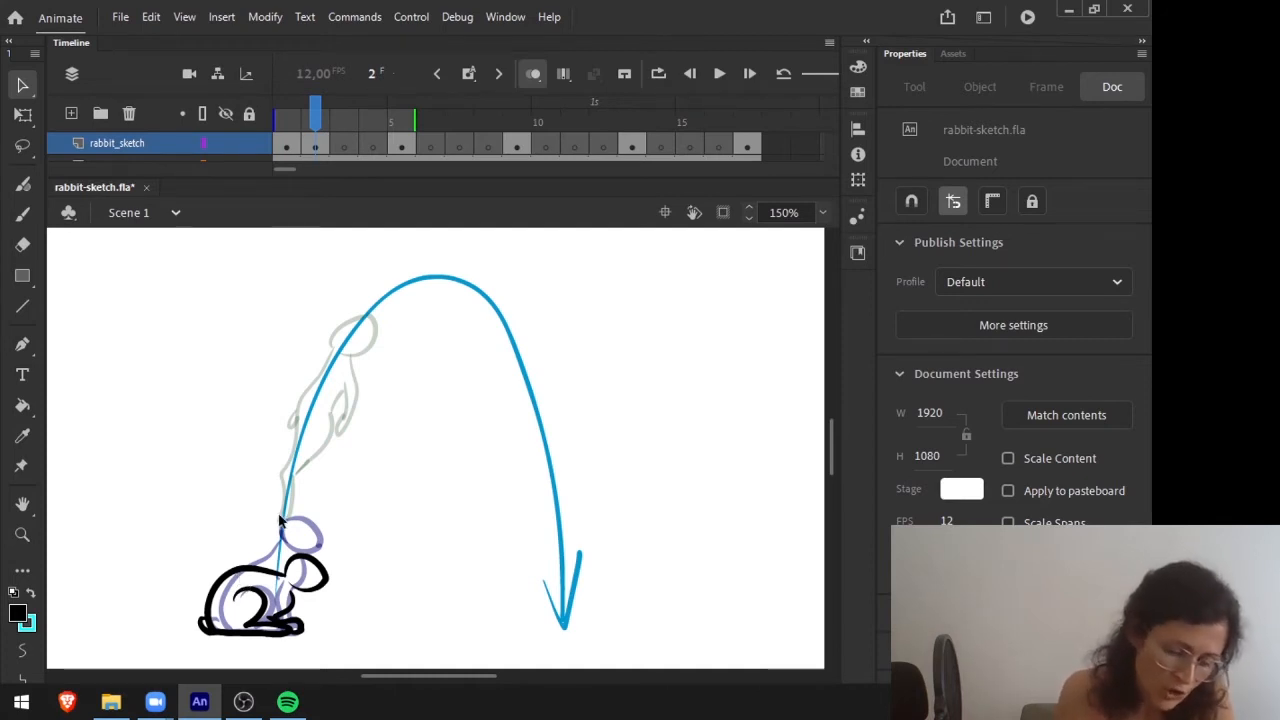
key("comma")
left_click(313, 120)
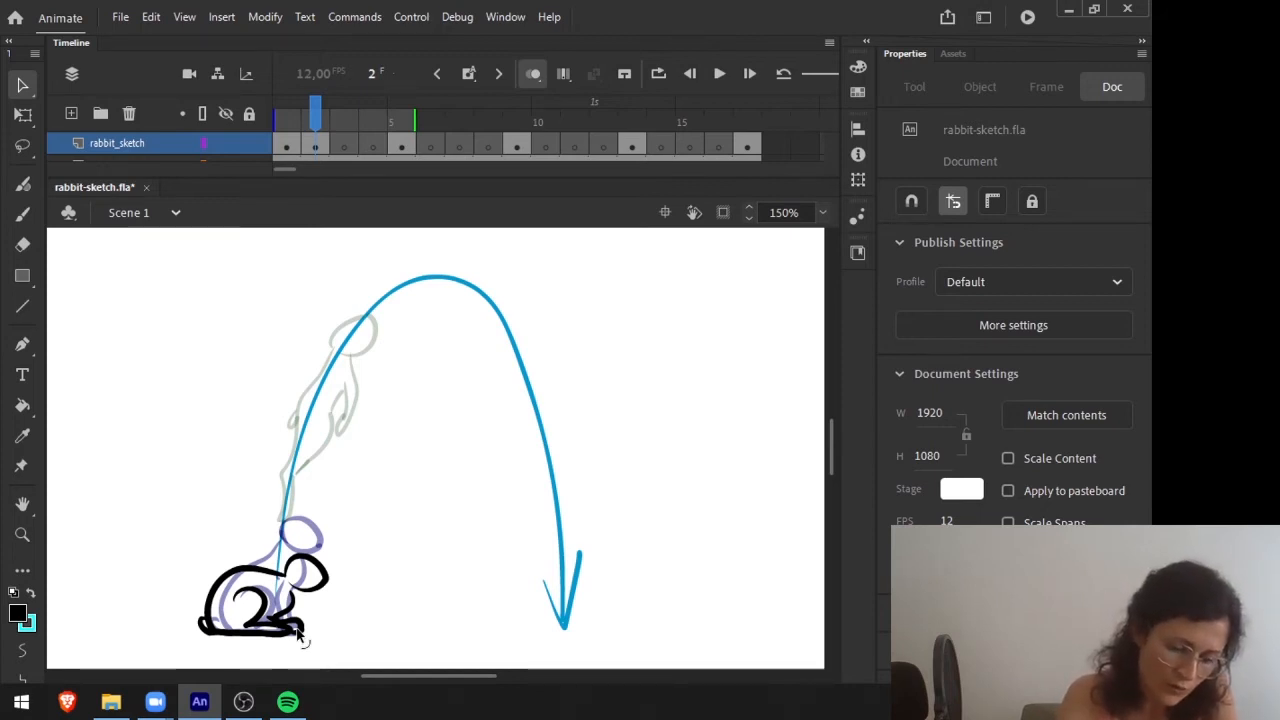
left_click_drag(315, 119, 288, 115)
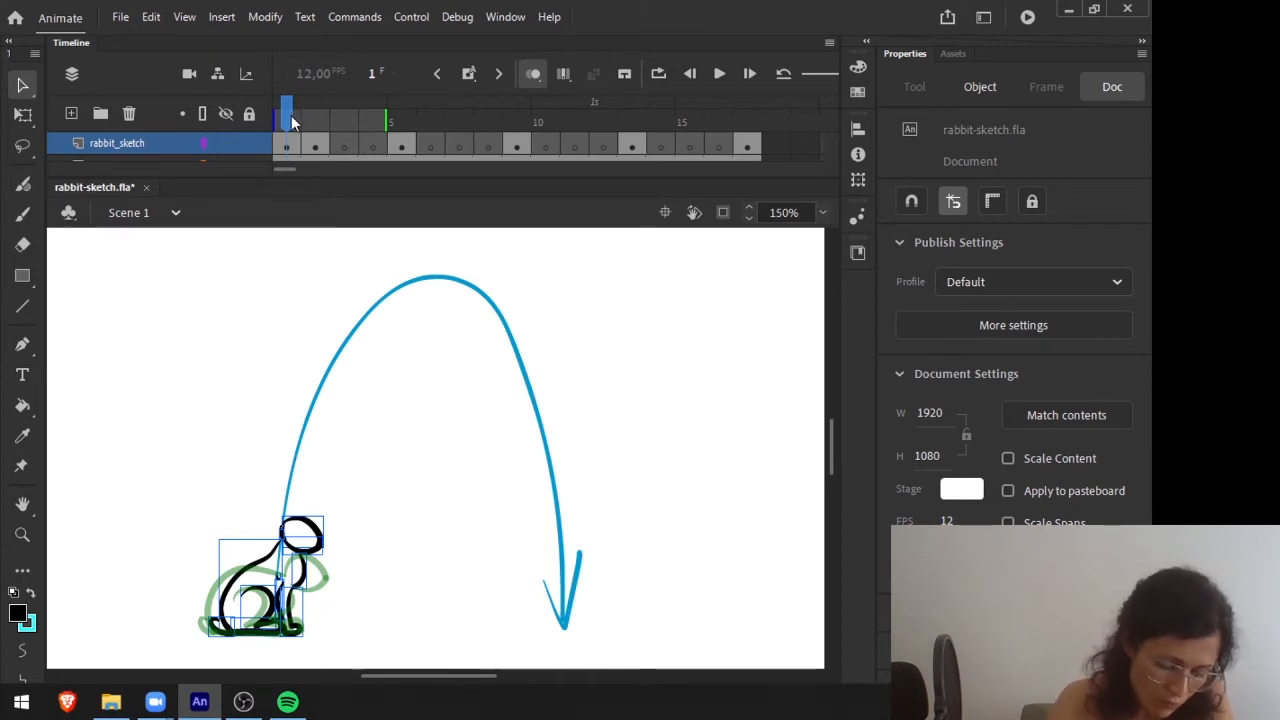
key("period")
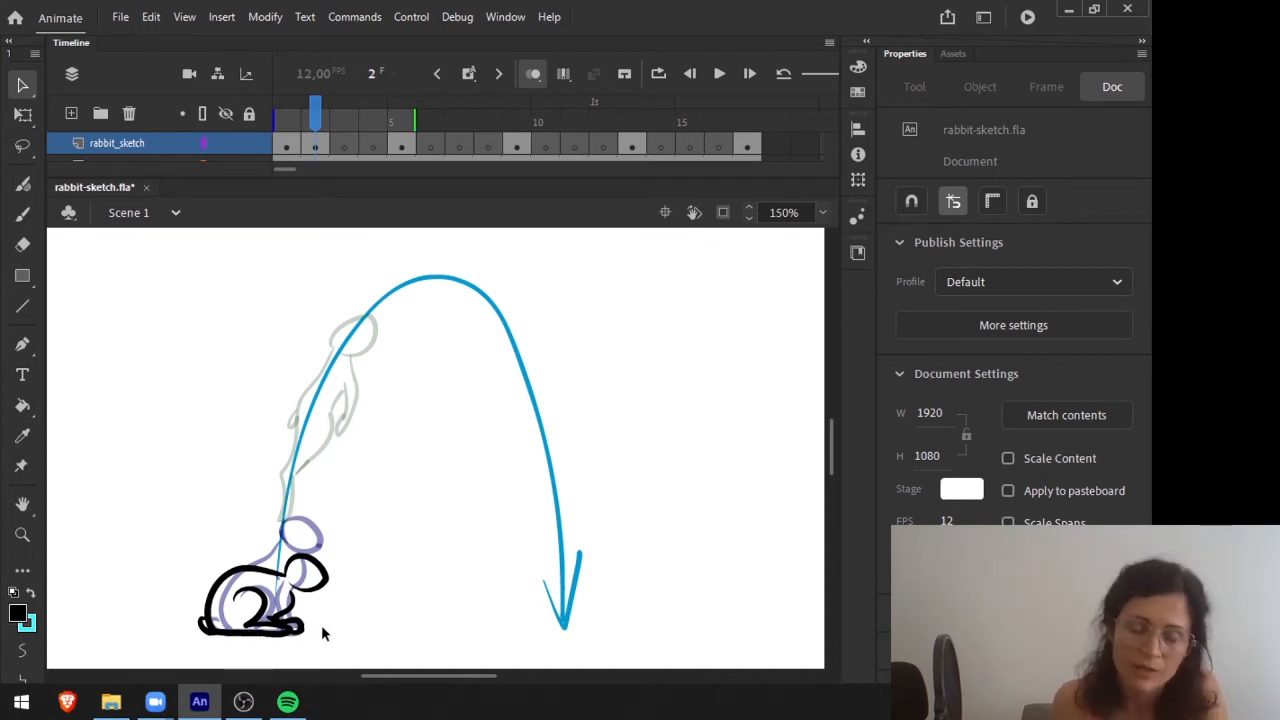
left_click(287, 117)
left_click(322, 118)
key("comma")
key("period")
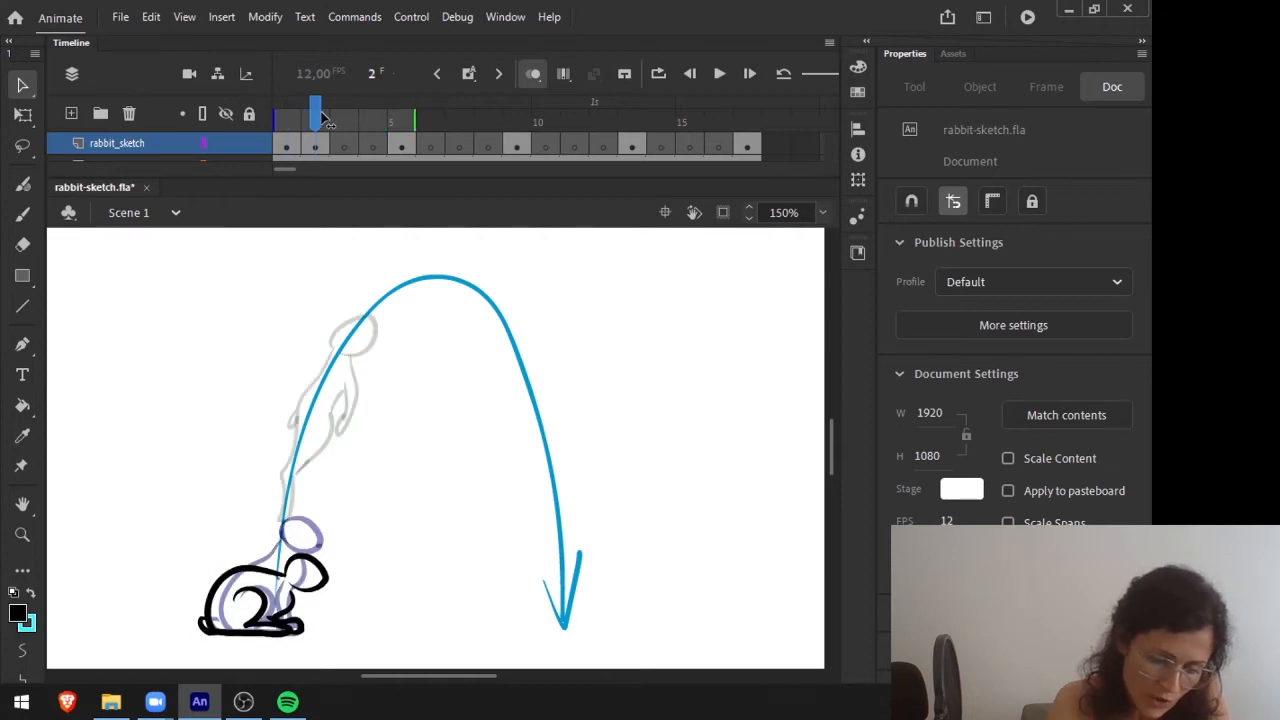
Advance to frame 3 and flip through the neighbouring frames to check the rabbit's deeper crouch.
key("period")
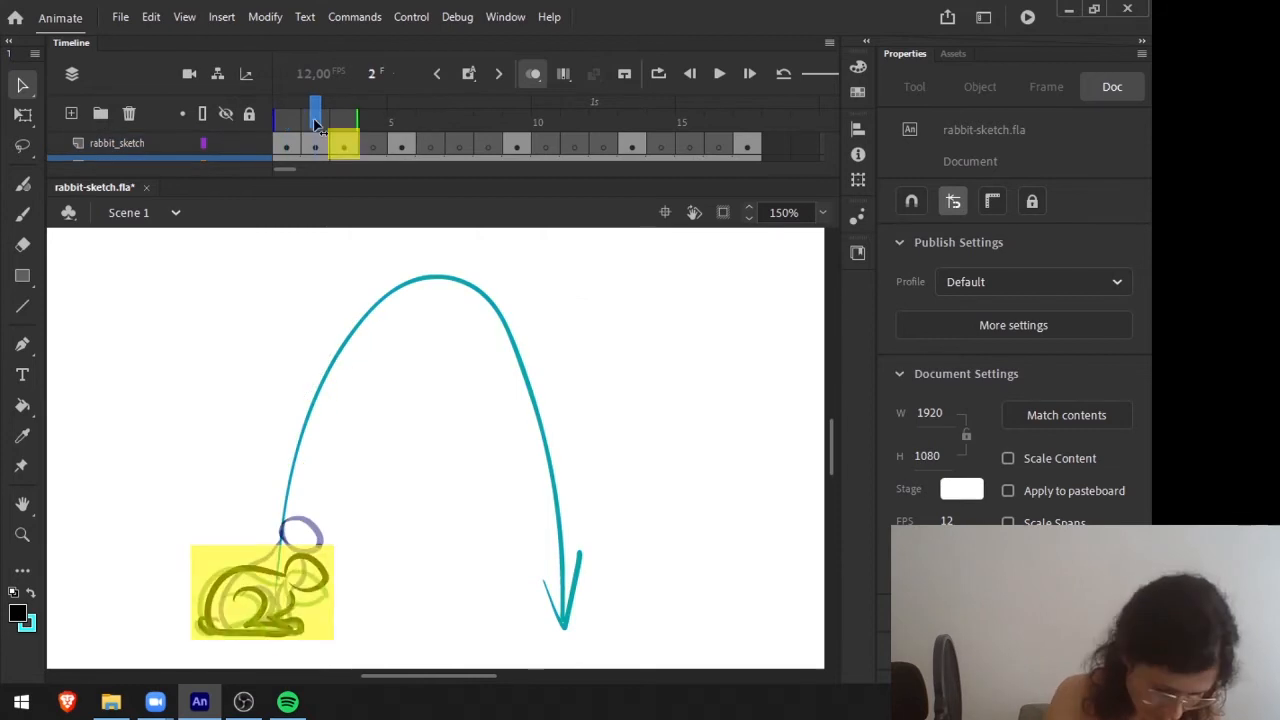
key("period")
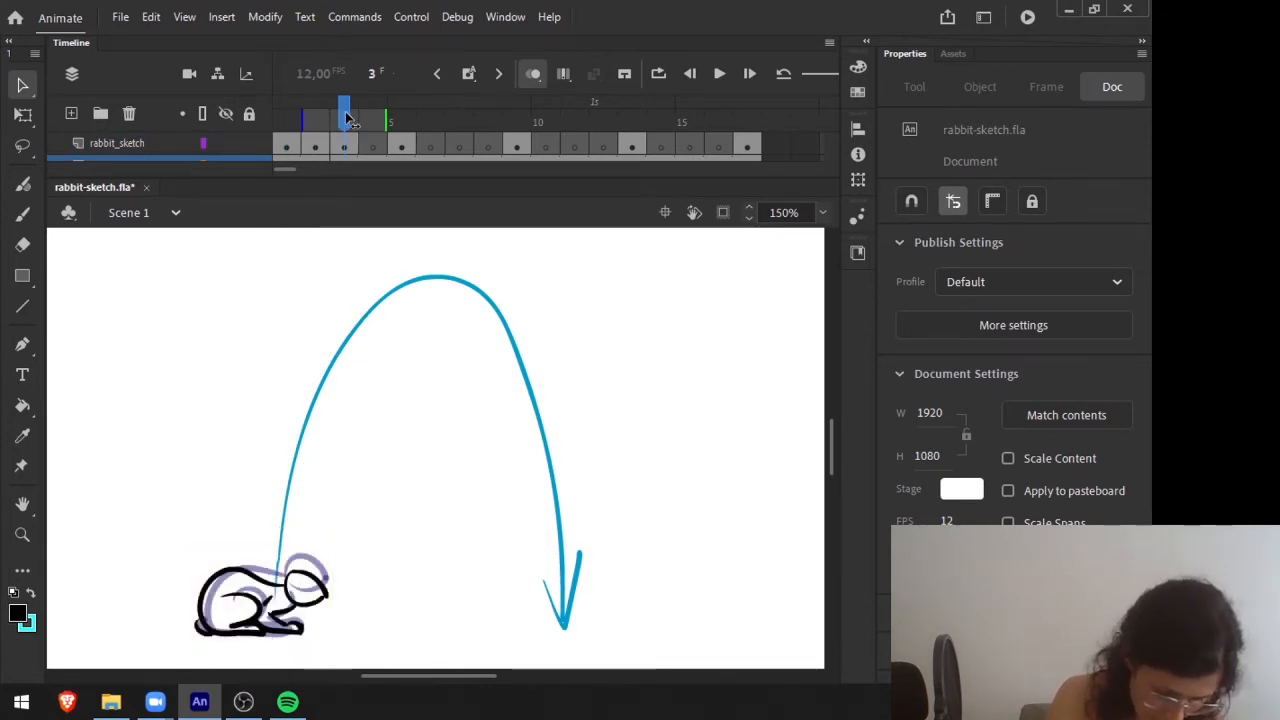
key("period")
key("comma")
key("comma")
key("comma")
key("period")
key("comma")
key("period")
key("period")
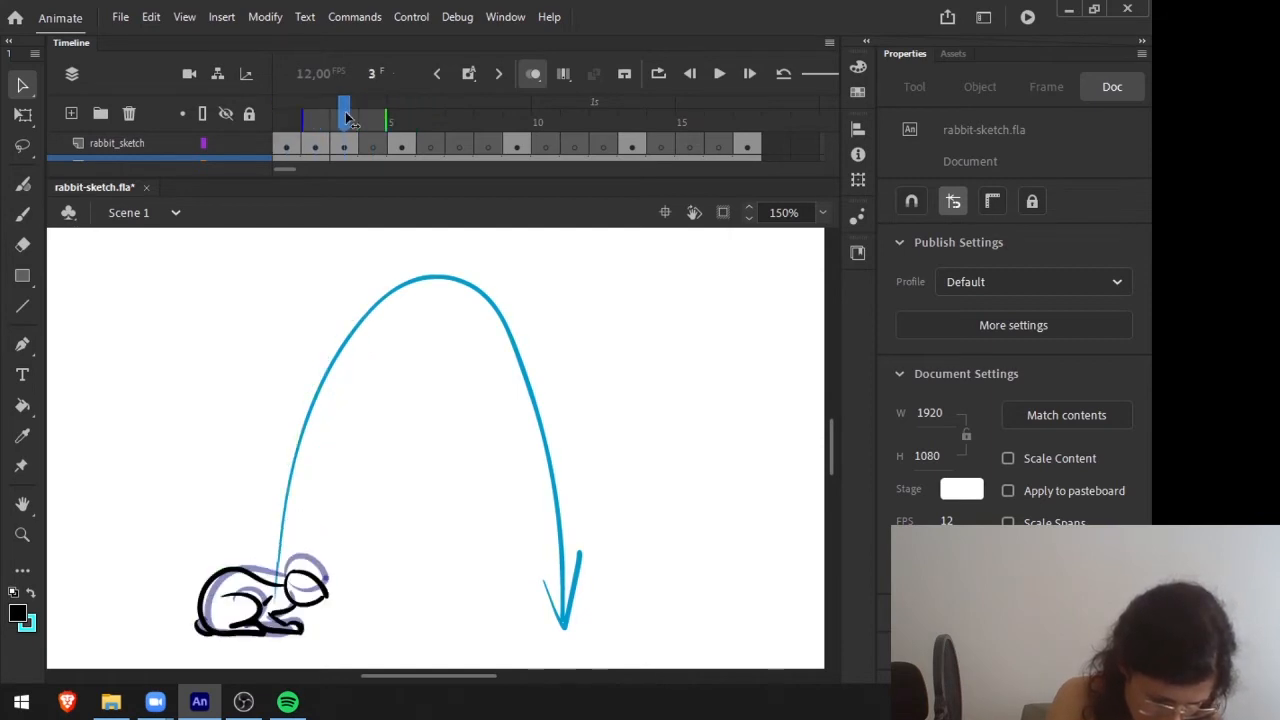
Touch up the line beneath the crouched rabbit on frame 3 with the Fluid Brush, and ready the Eraser.
left_click(256, 638)
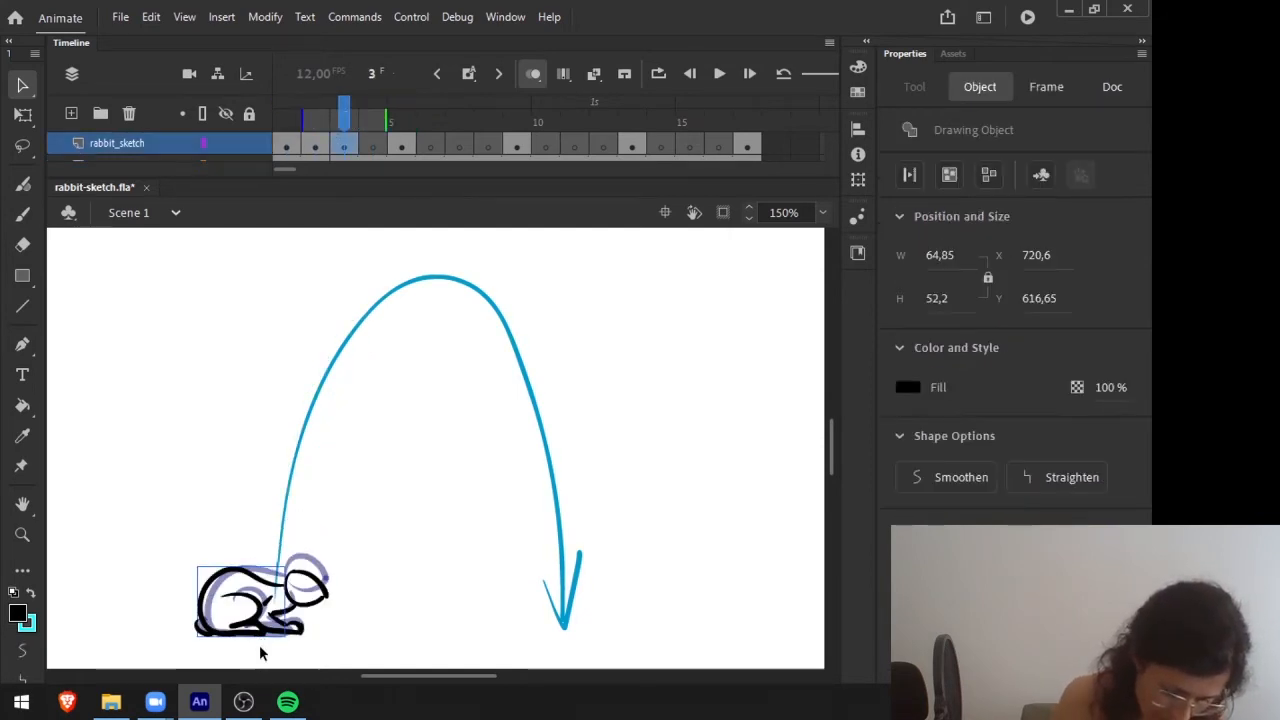
left_click(259, 648)
key("b")
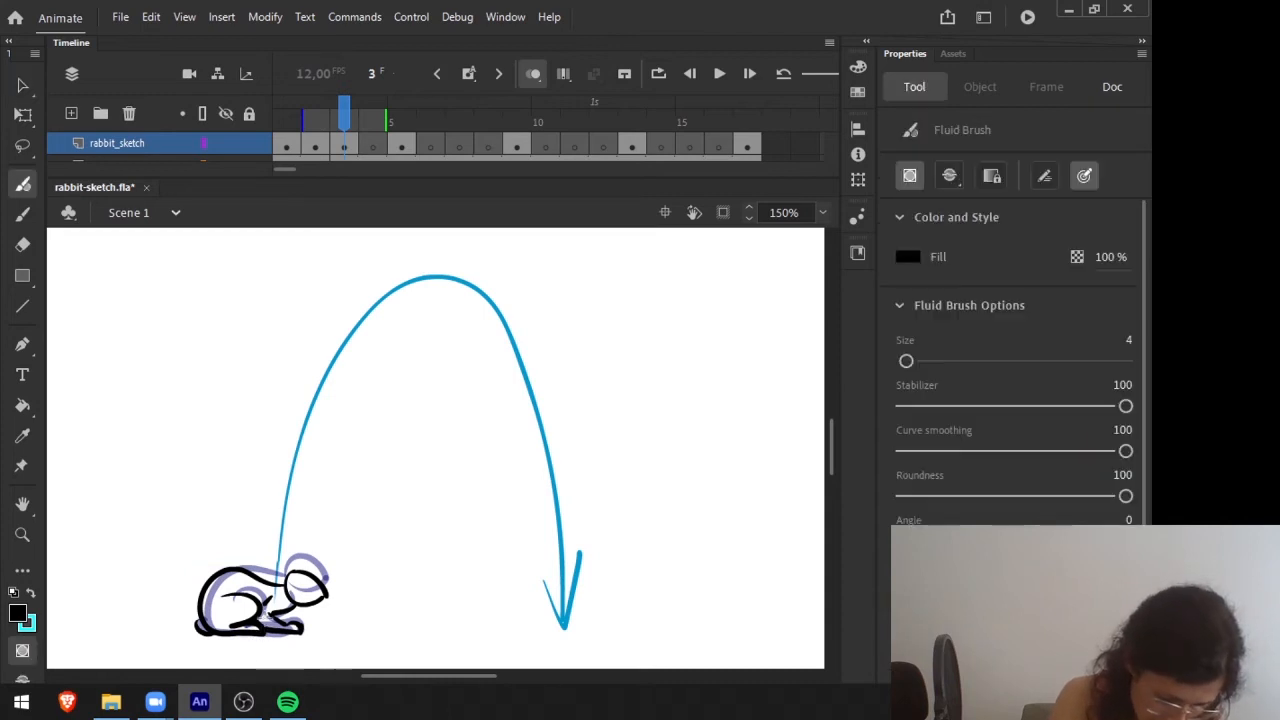
key("r")
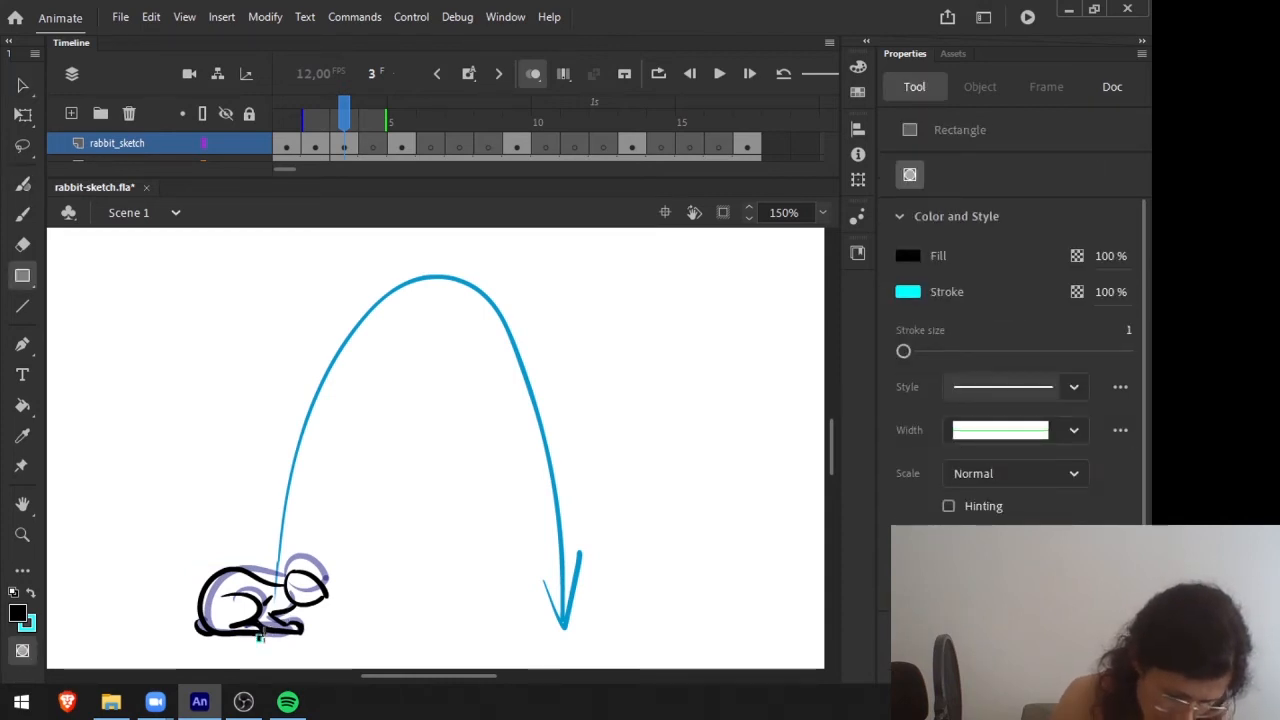
key("b")
left_click_drag(240, 633, 222, 633)
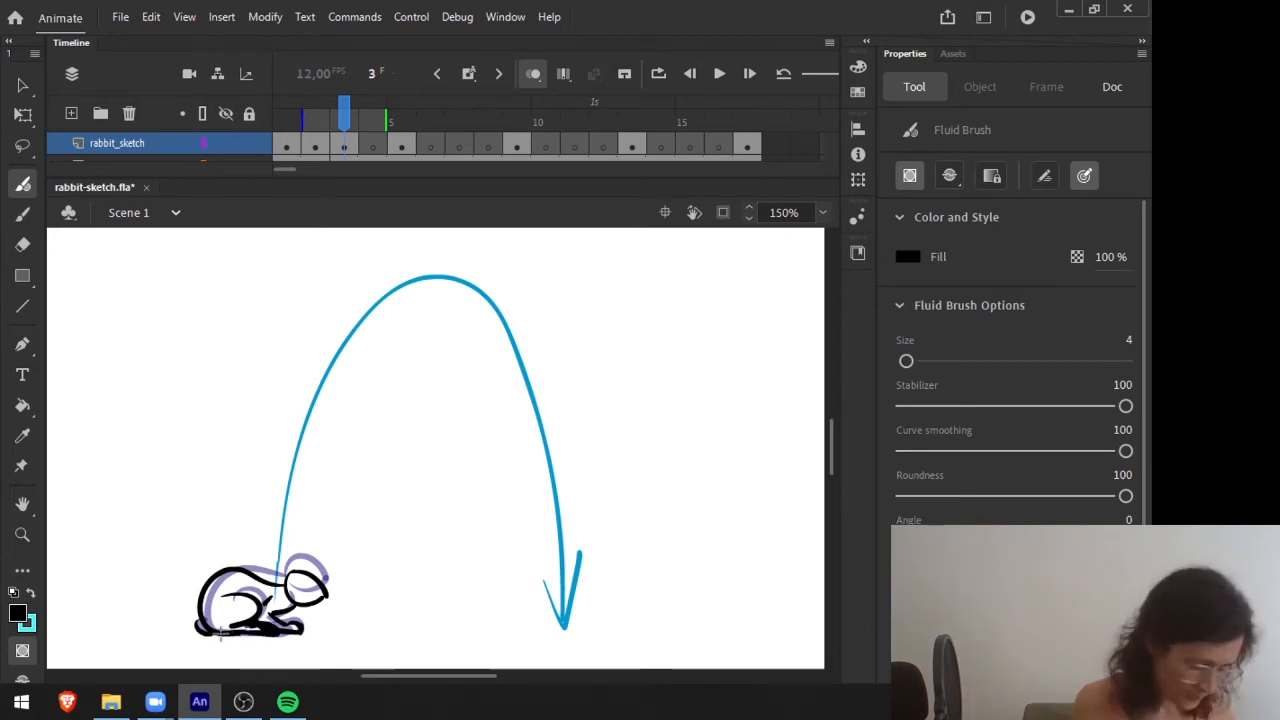
key("e")
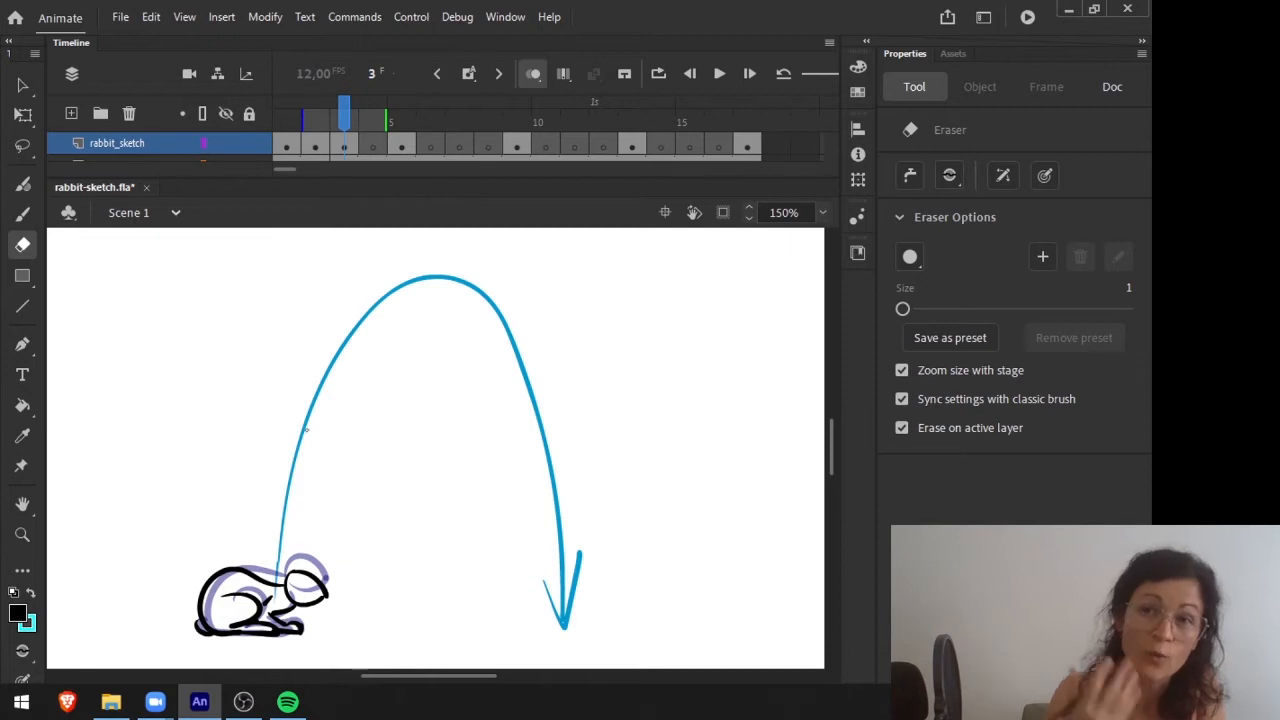
Go to frame 4 with the Fluid Brush for the take-off in-between, and check it against frame 5.
left_click(346, 118)
left_click_drag(344, 118, 373, 118)
key("b")
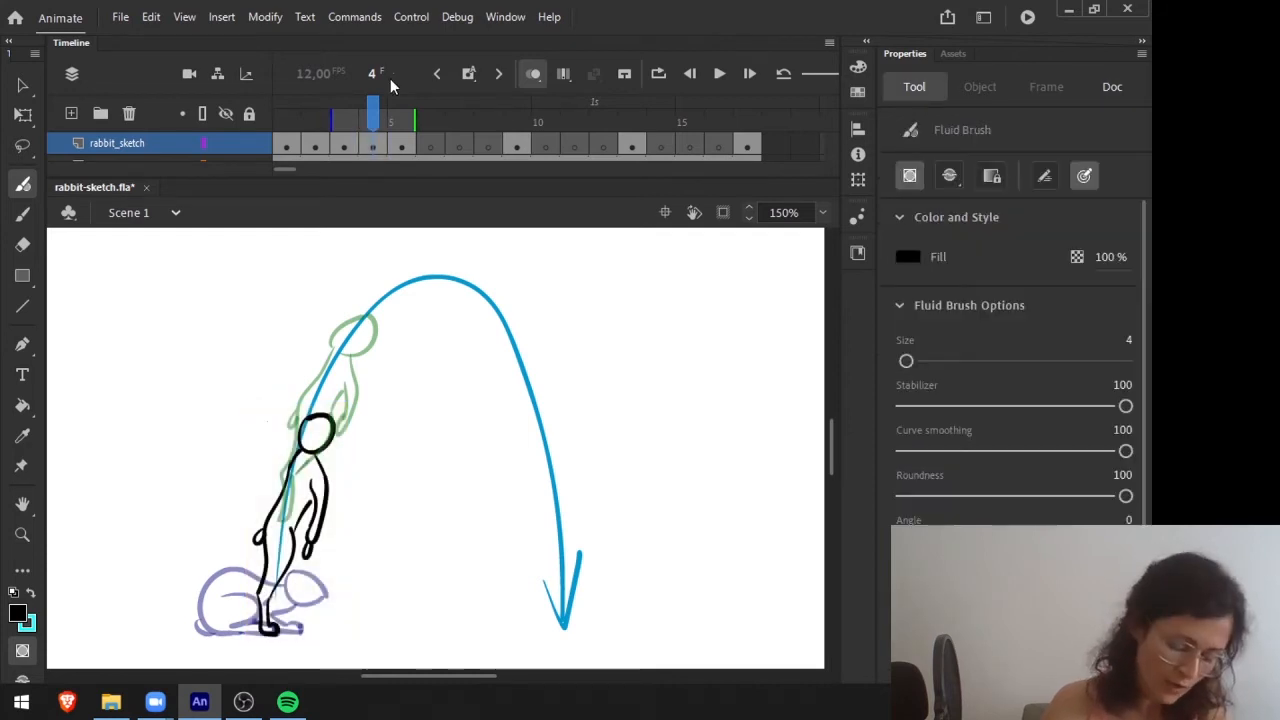
mouse_move(378, 118)
left_mouse_down()
mouse_move(401, 118)
mouse_move(315, 118)
mouse_move(378, 118)
left_mouse_up()
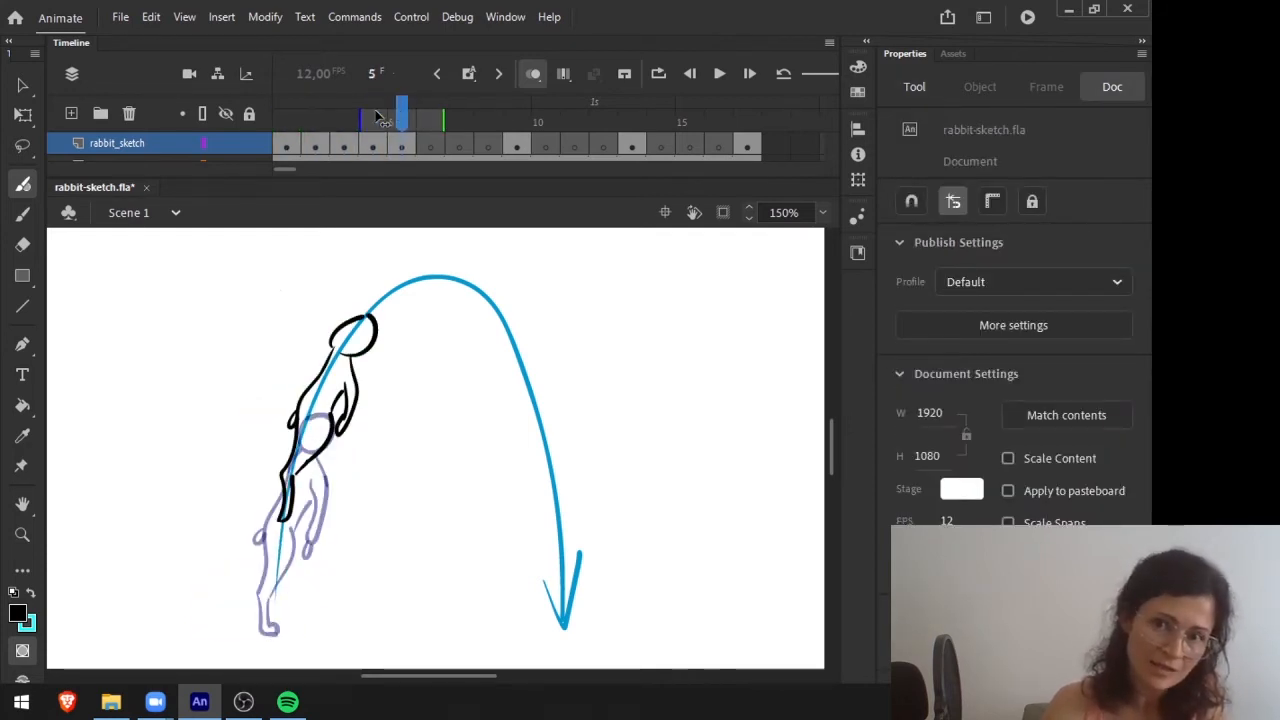
Flip through the empty frames between the take-off pose on frame 5 and the peak pose on frame 9.
key("period")
key("period")
key("period")
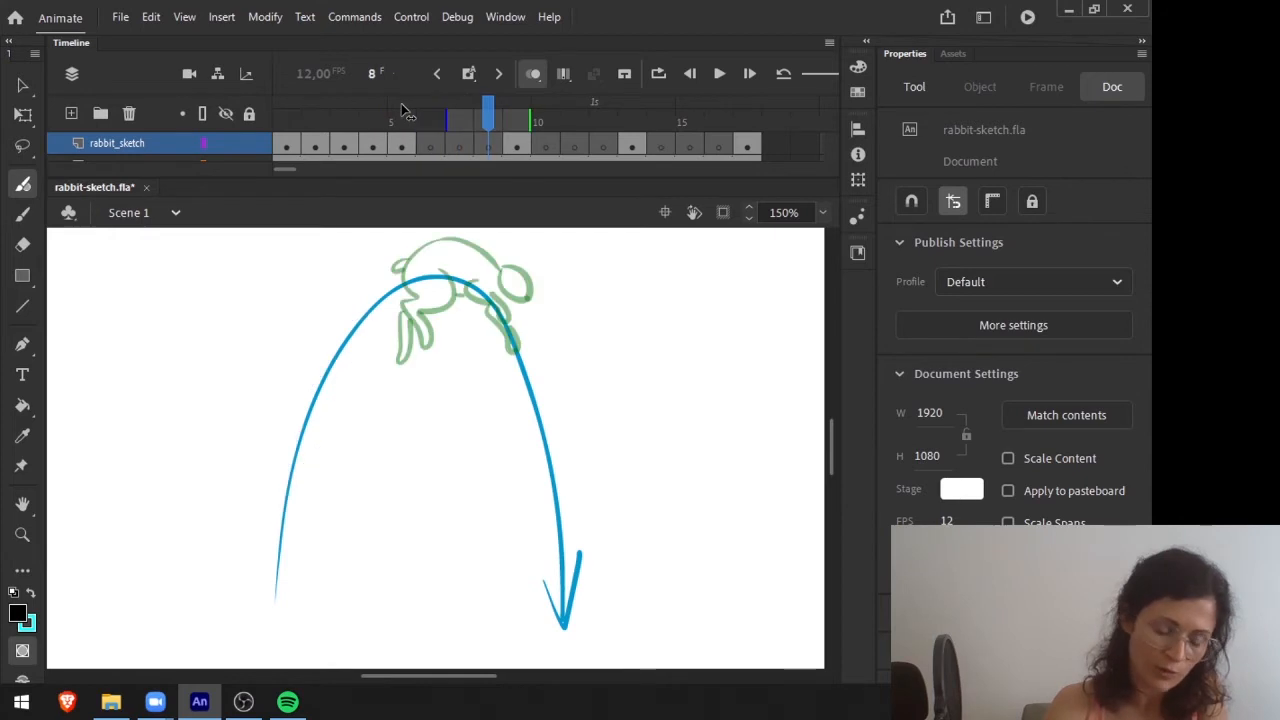
key("comma")
key("comma")
key("period")
key("period")
key("comma")
key("comma")
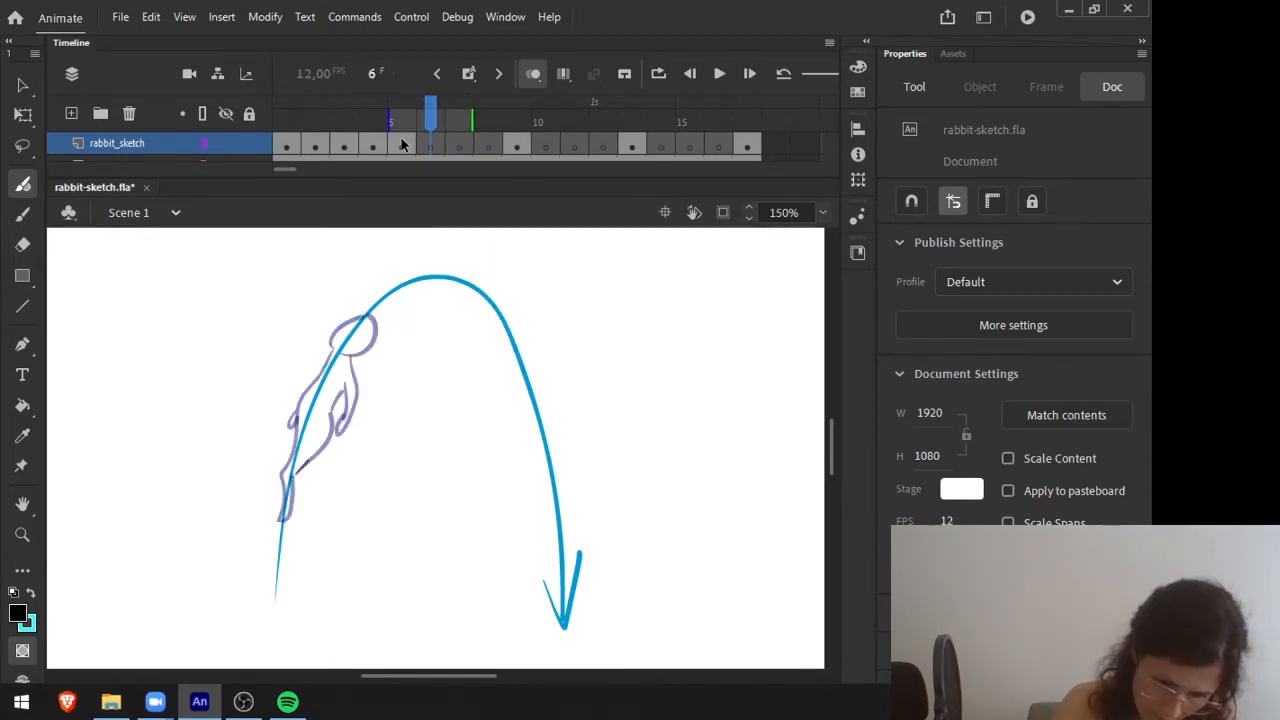
left_click(401, 145)
left_click(516, 143)
left_click(431, 121)
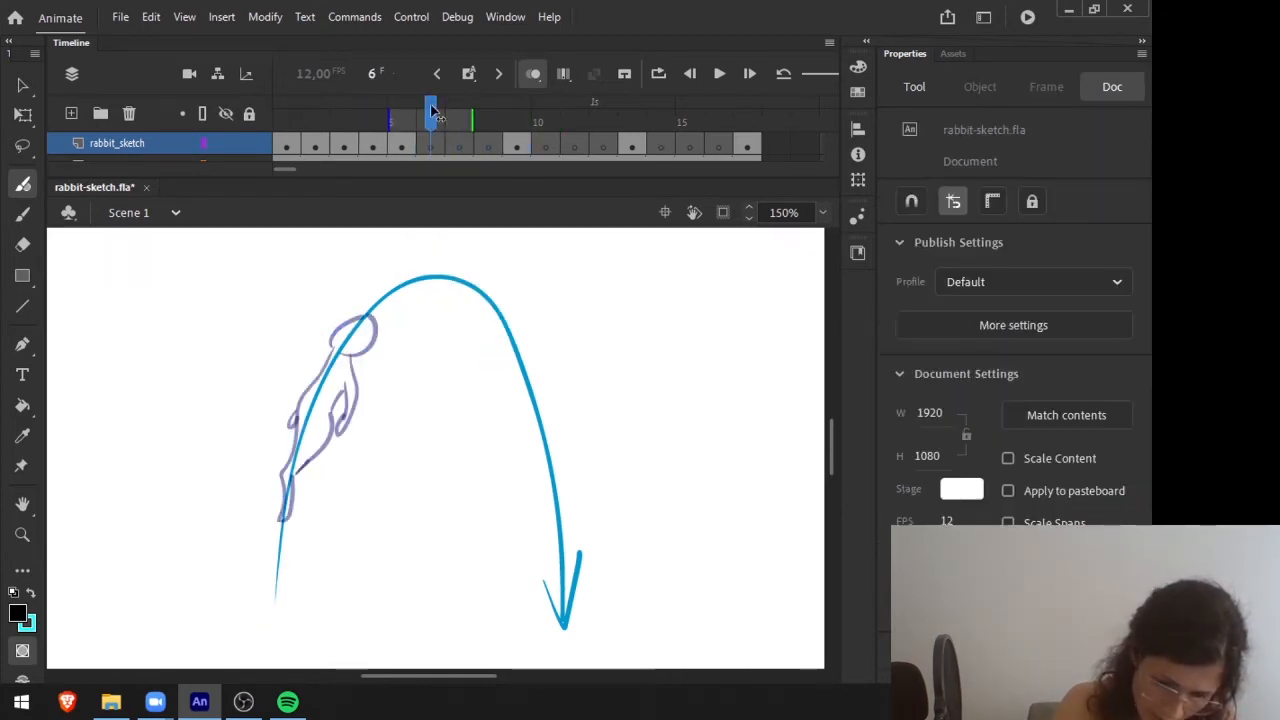
Step back through the rising poses and forward to frame 9 to judge the motion leading into the peak.
key("period")
key("period")
key("period")
key("comma")
key("comma")
key("comma")
key("comma")
key("comma")
key("comma")
key("comma")
key("comma")
key("period")
key("period")
key("comma")
key("period")
key("period")
key("period")
key("period")
key("period")
key("period")
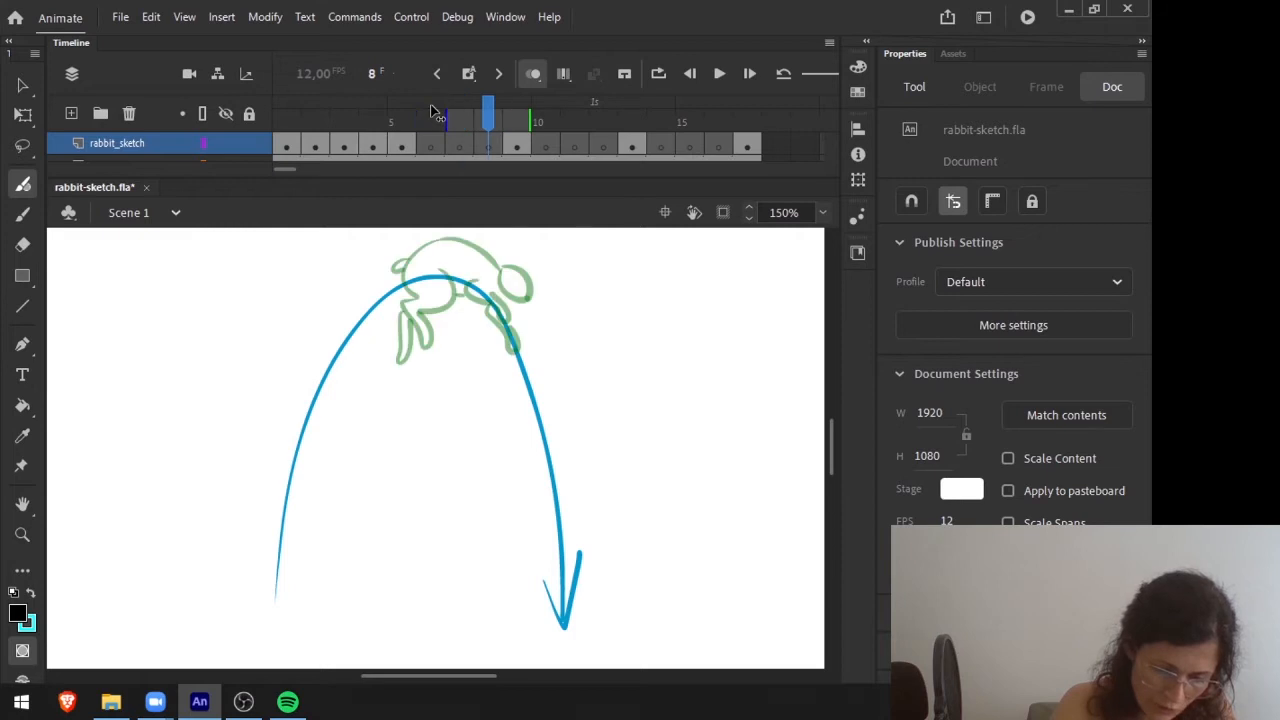
key("period")
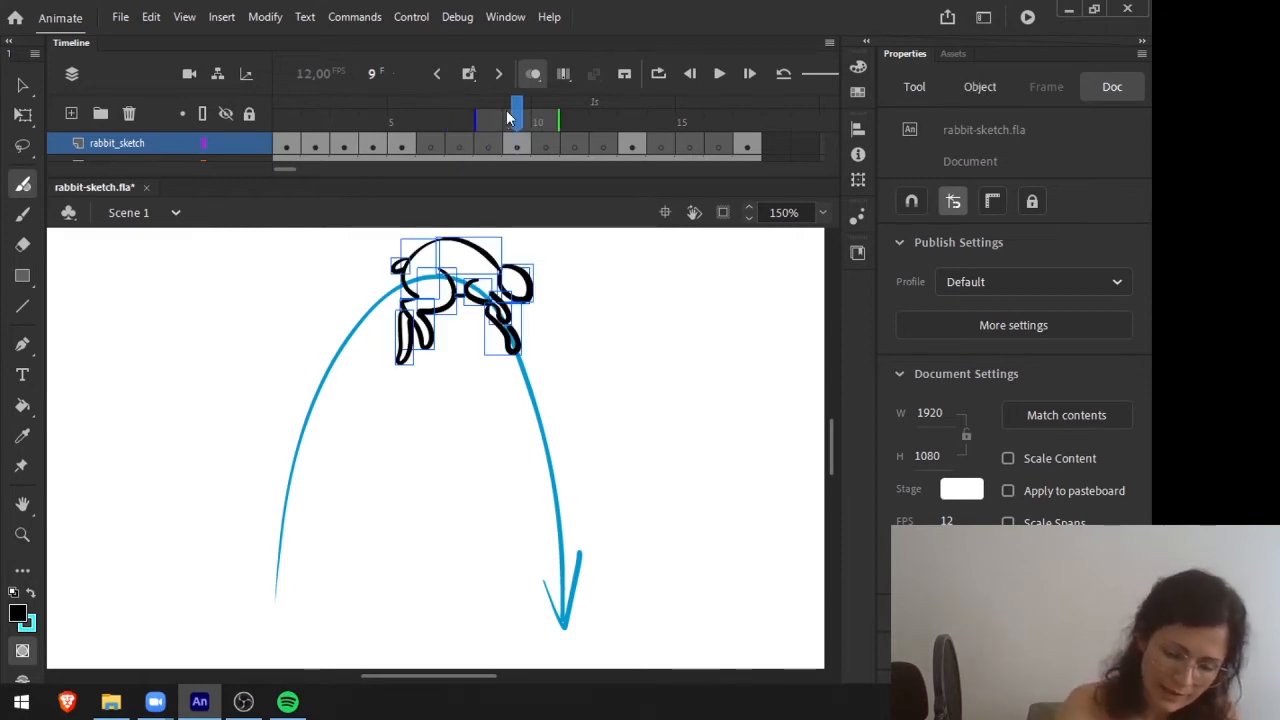
Review the gap in frames 6 to 8, then scrub from the start of the jump up to frame 9.
key("comma")
key("comma")
key("comma")
key("period")
key("period")
key("comma")
key("comma")
key("period")
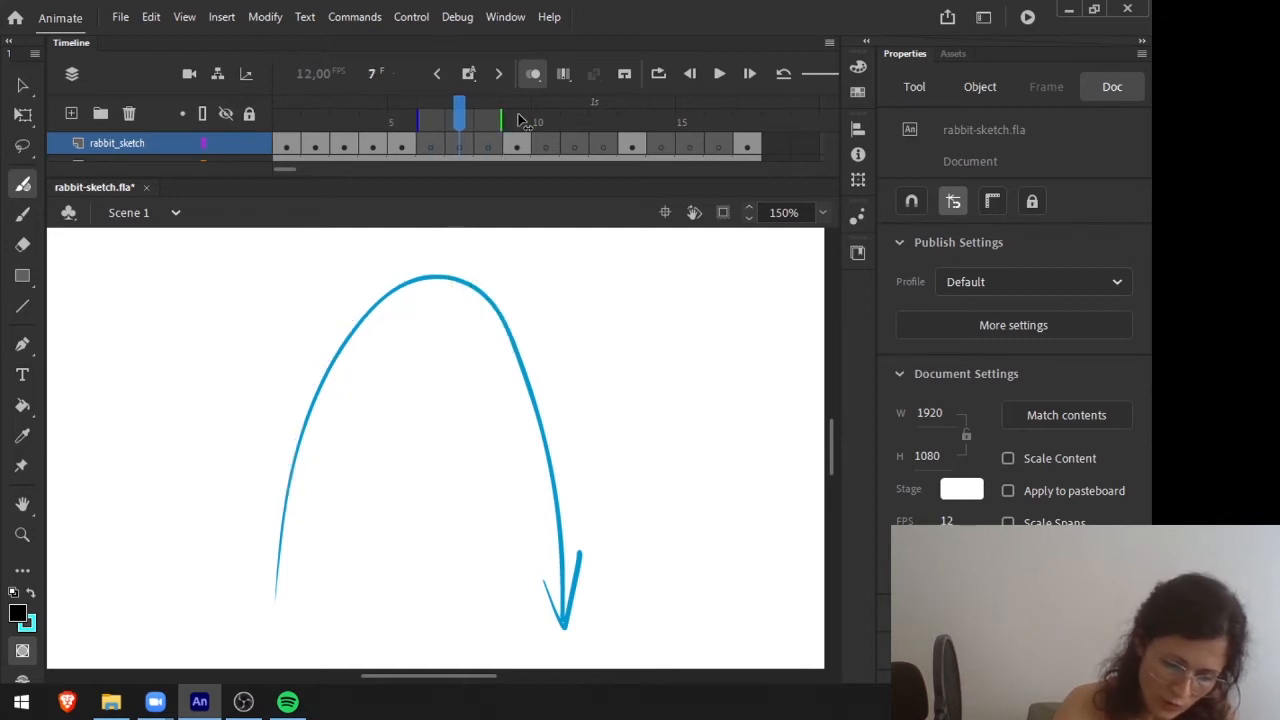
key("period")
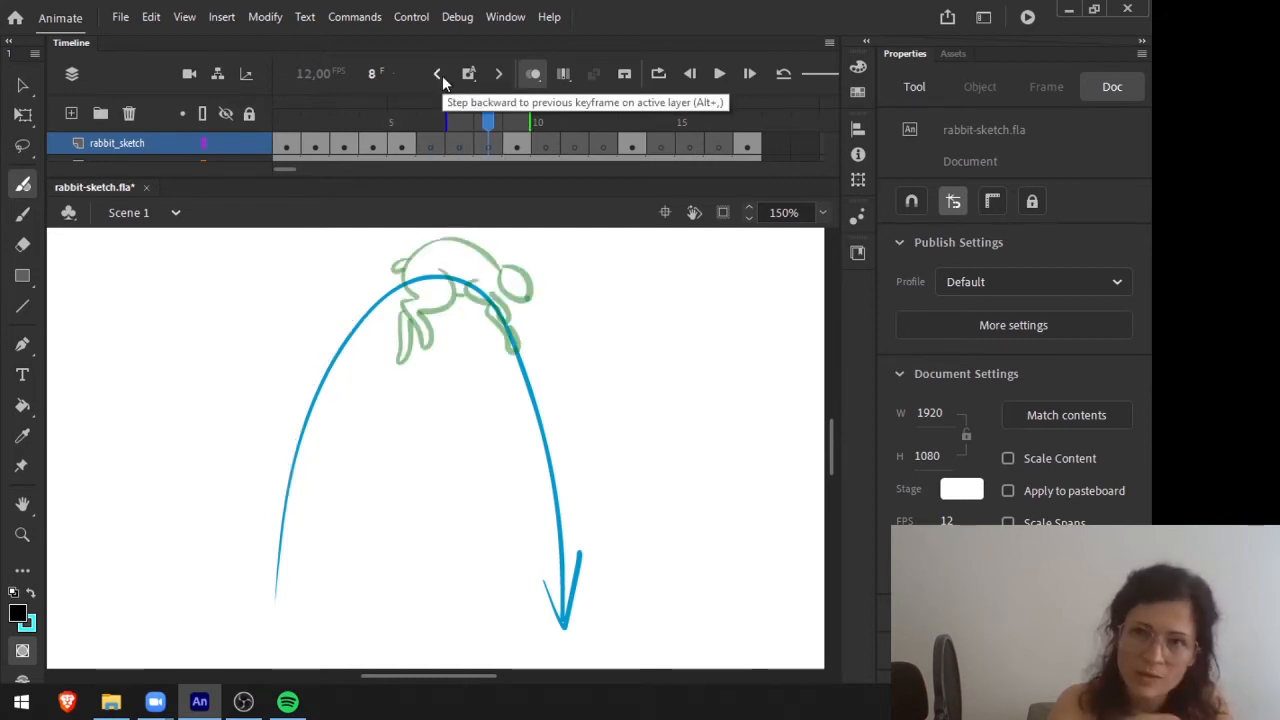
left_click(297, 120)
left_click_drag(297, 120, 418, 120)
key("period")
key("period")
key("period")
key("period")
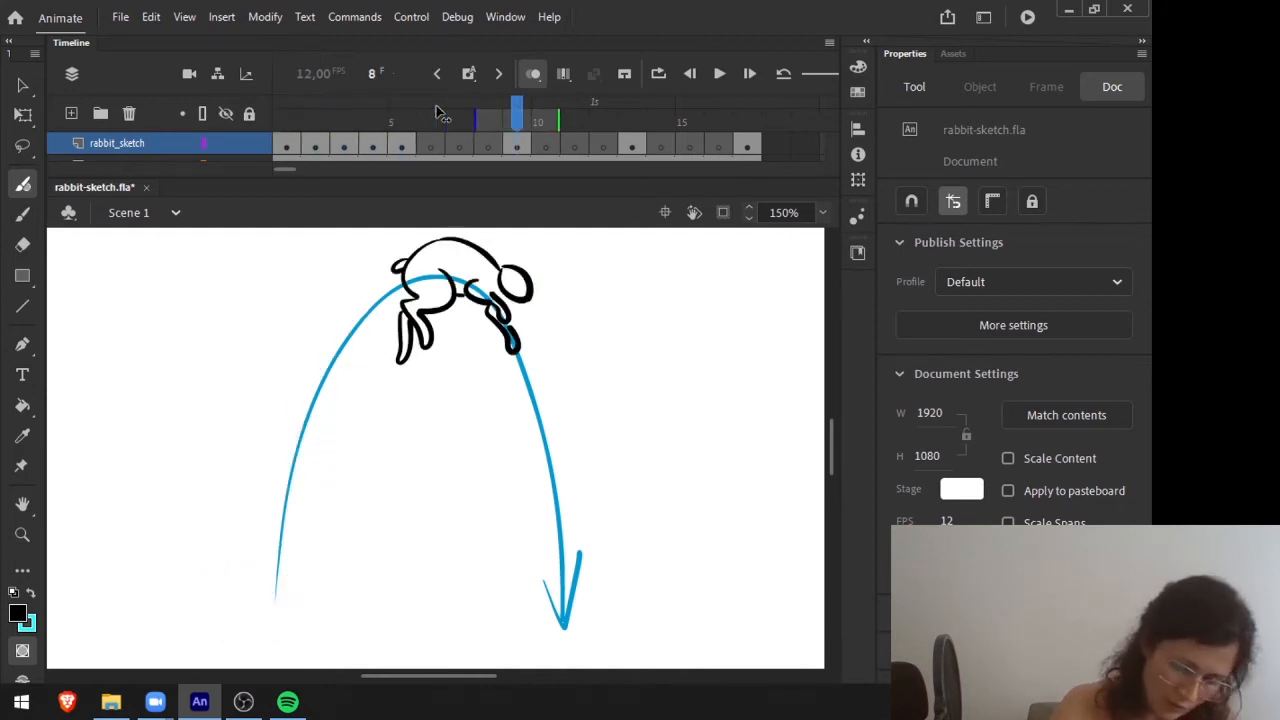
Compare the peak pose on frame 9 with the empty frames before it to plan the in-between on frame 8.
left_click(519, 141)
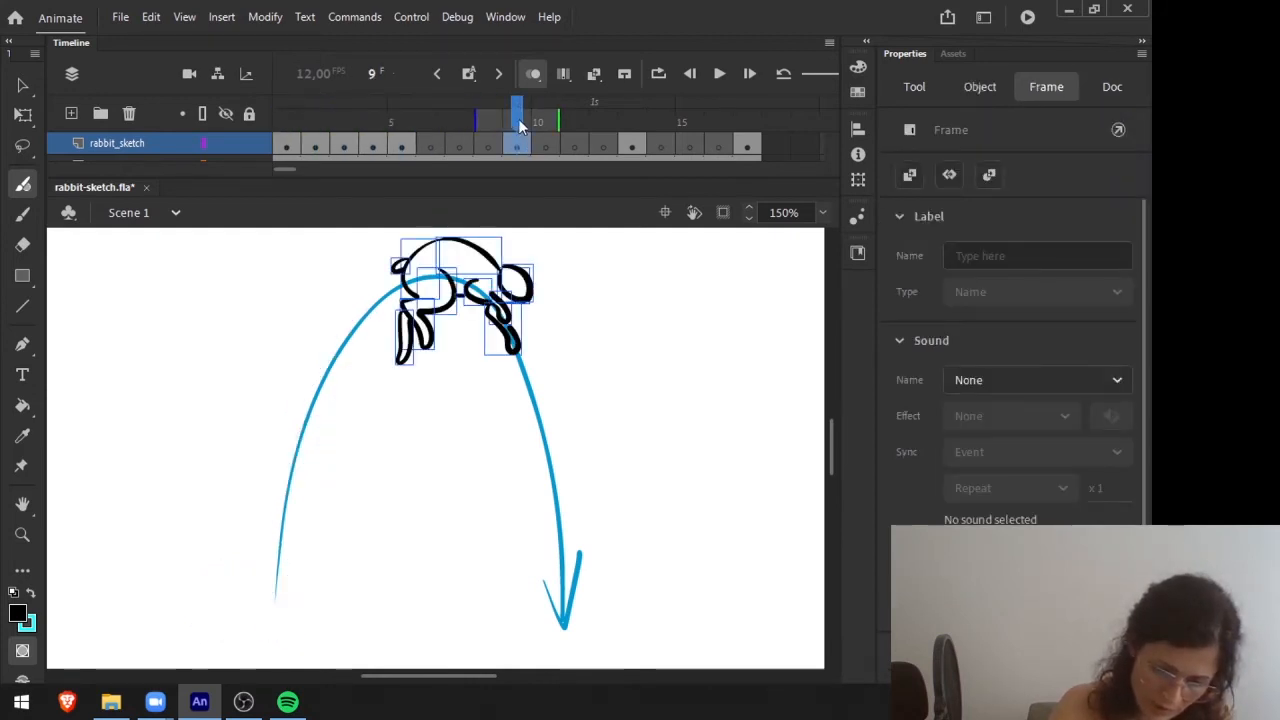
key("comma")
key("comma")
key("comma")
key("period")
key("period")
left_click(490, 146)
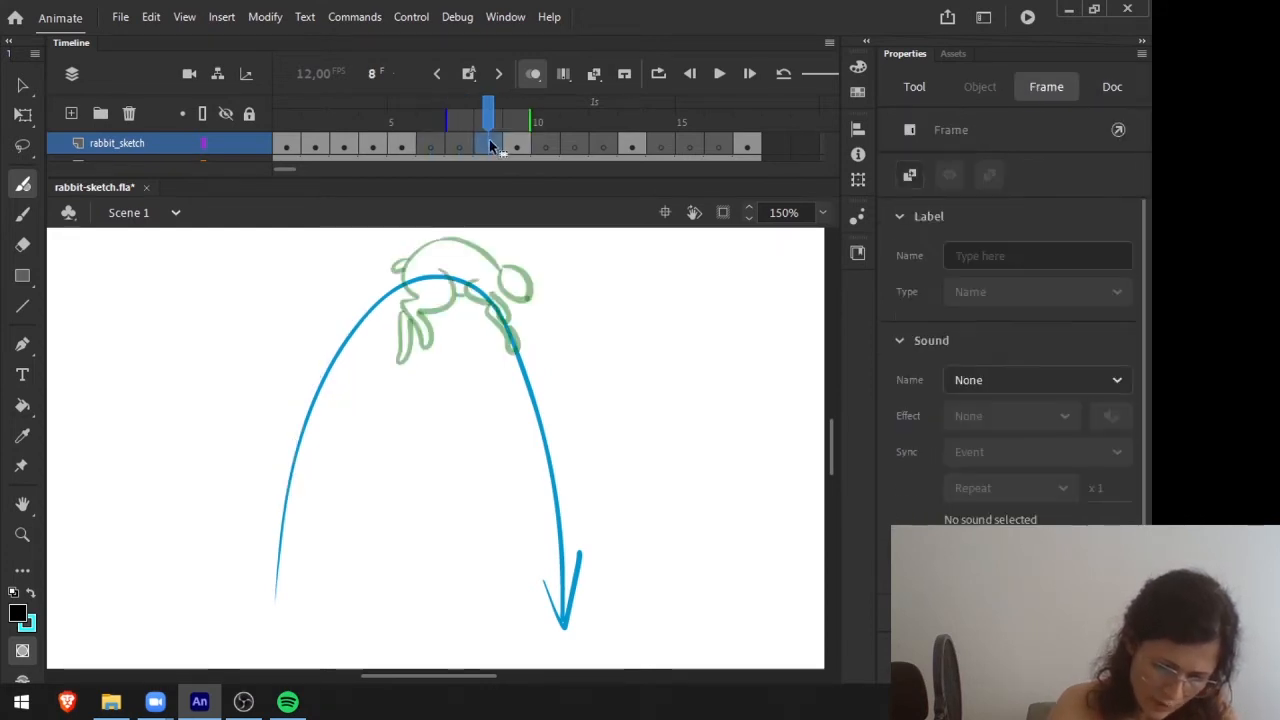
left_click(517, 146)
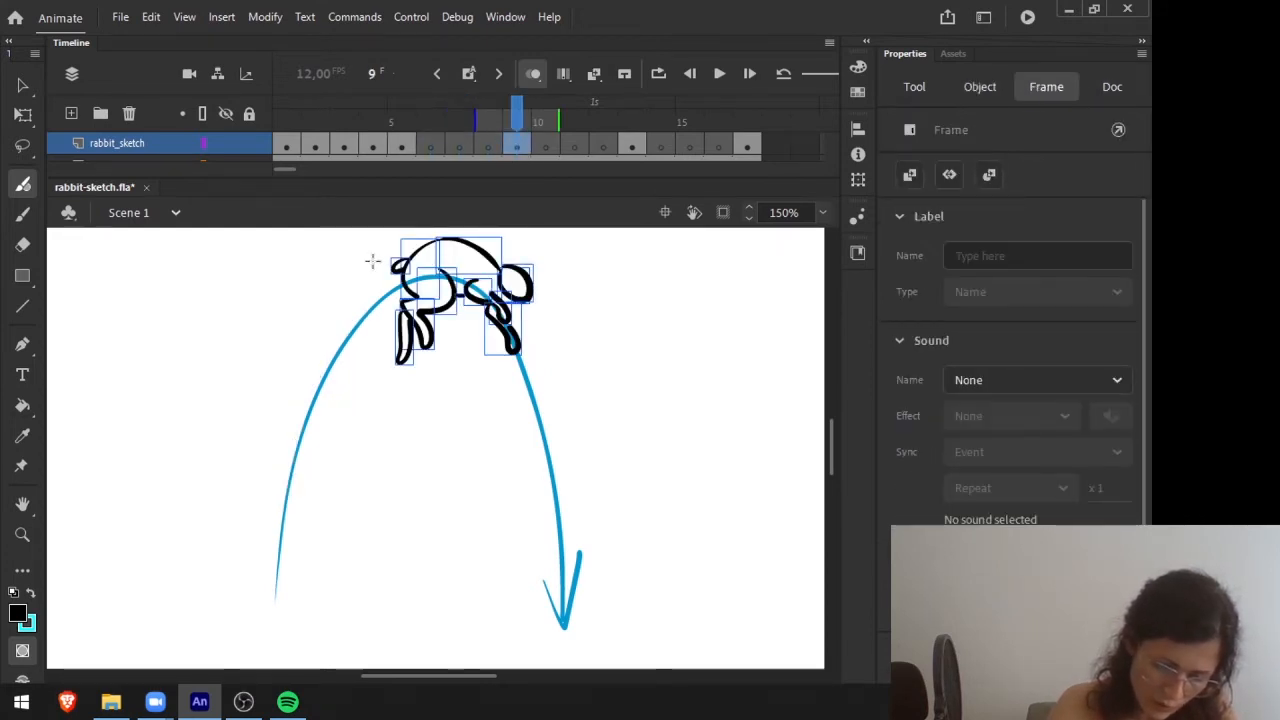
Draw the rabbit's in-between pose on frame 8, slightly behind the peak pose, and flip it against frame 9.
left_click(458, 122)
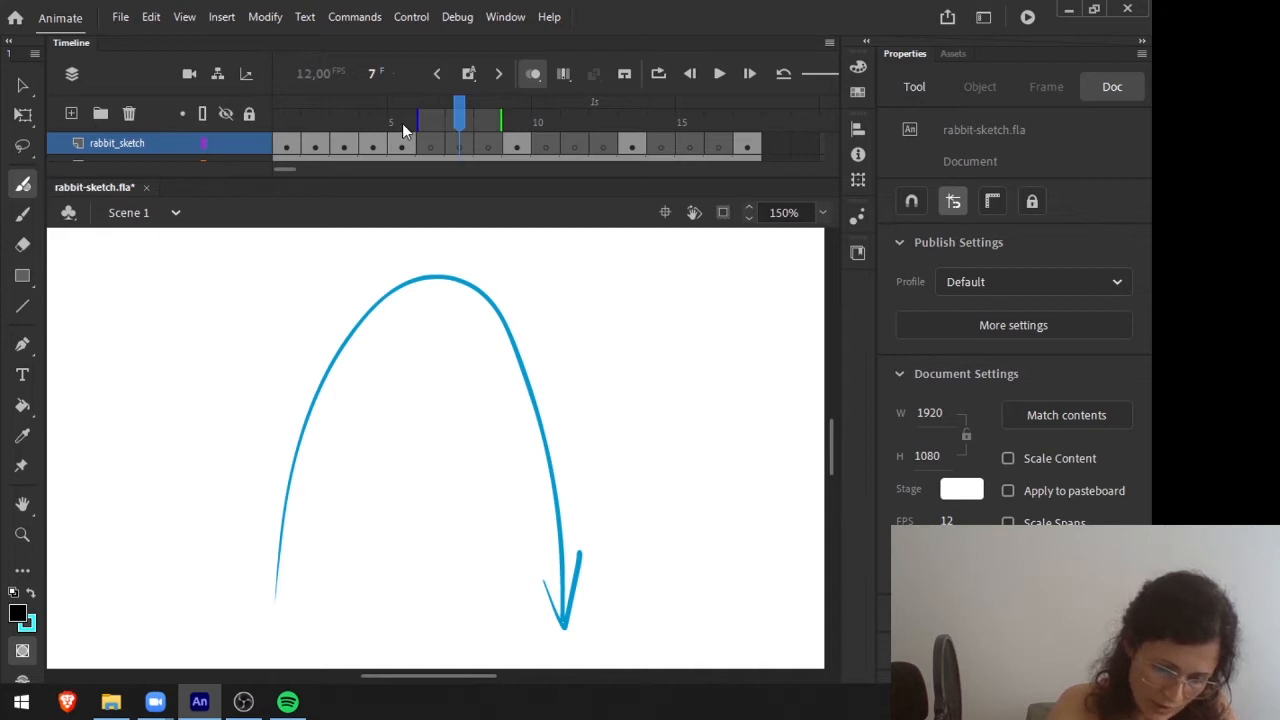
left_click(402, 123)
left_click(460, 120)
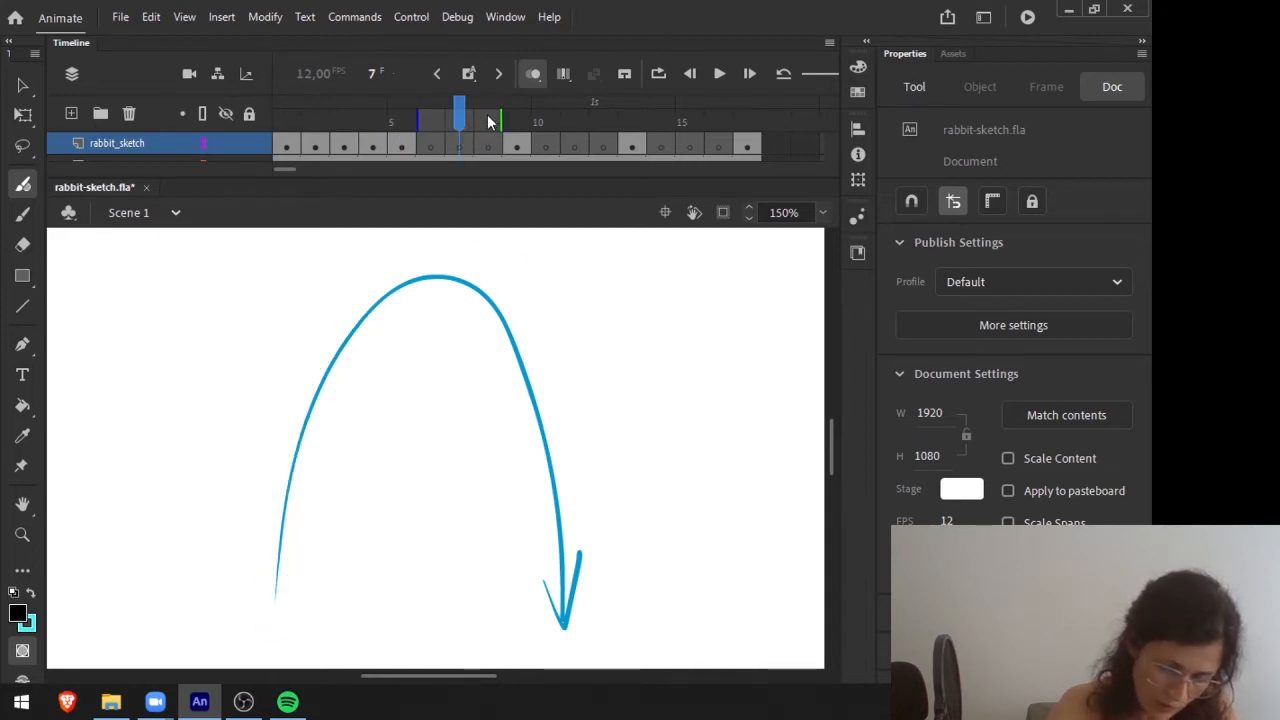
left_click(489, 122)
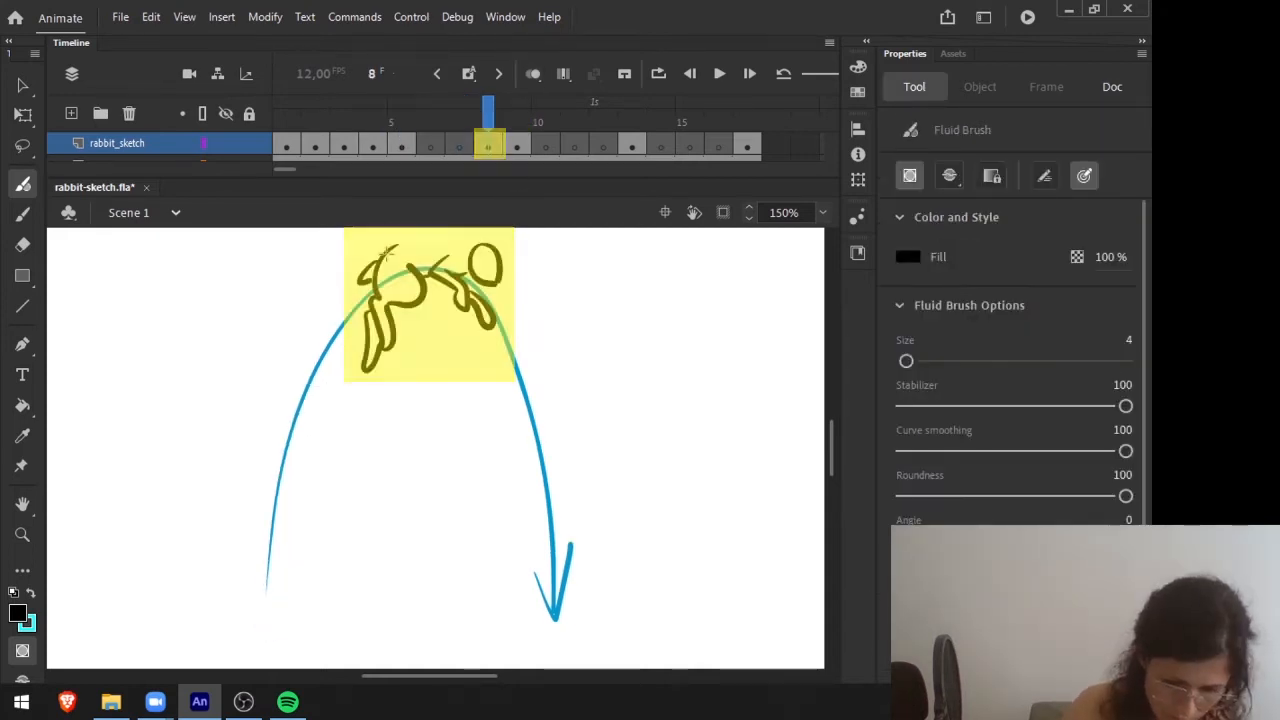
mouse_move(388, 251)
left_mouse_down()
mouse_move(419, 237)
mouse_move(474, 252)
left_mouse_up()
left_click_drag(491, 113, 516, 114)
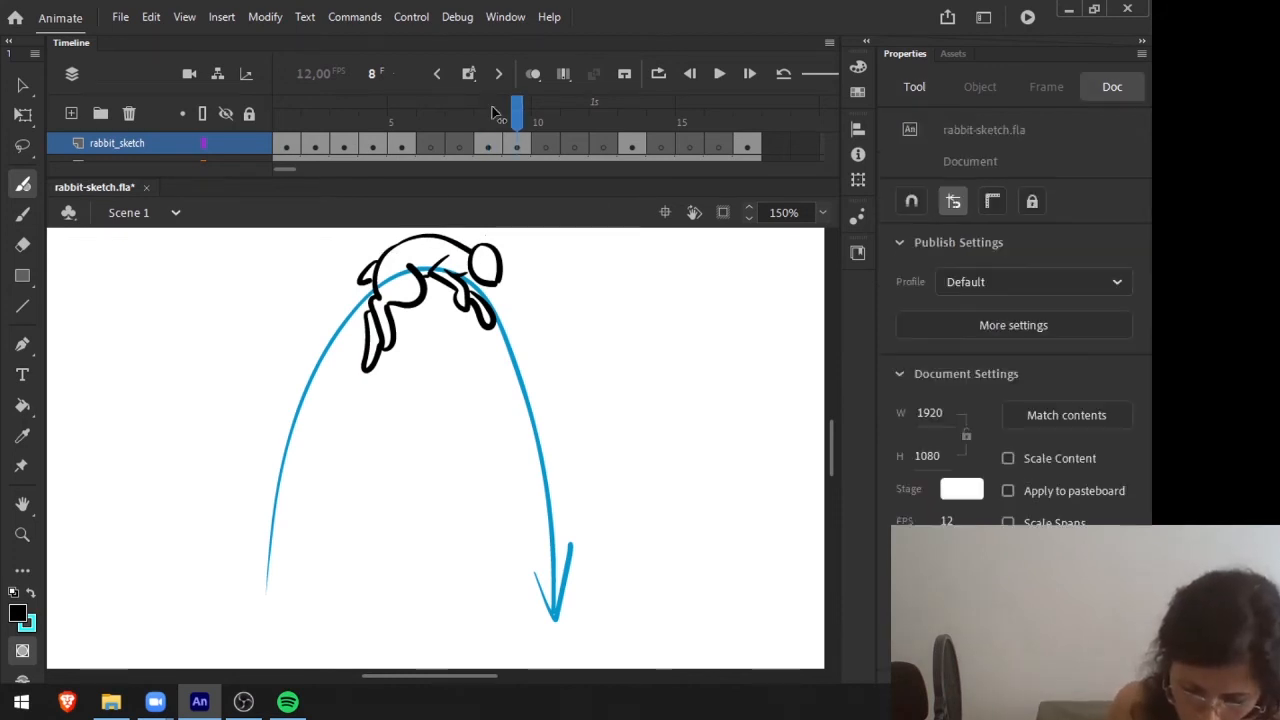
key("comma")
key("period")
key("comma")
key("period")
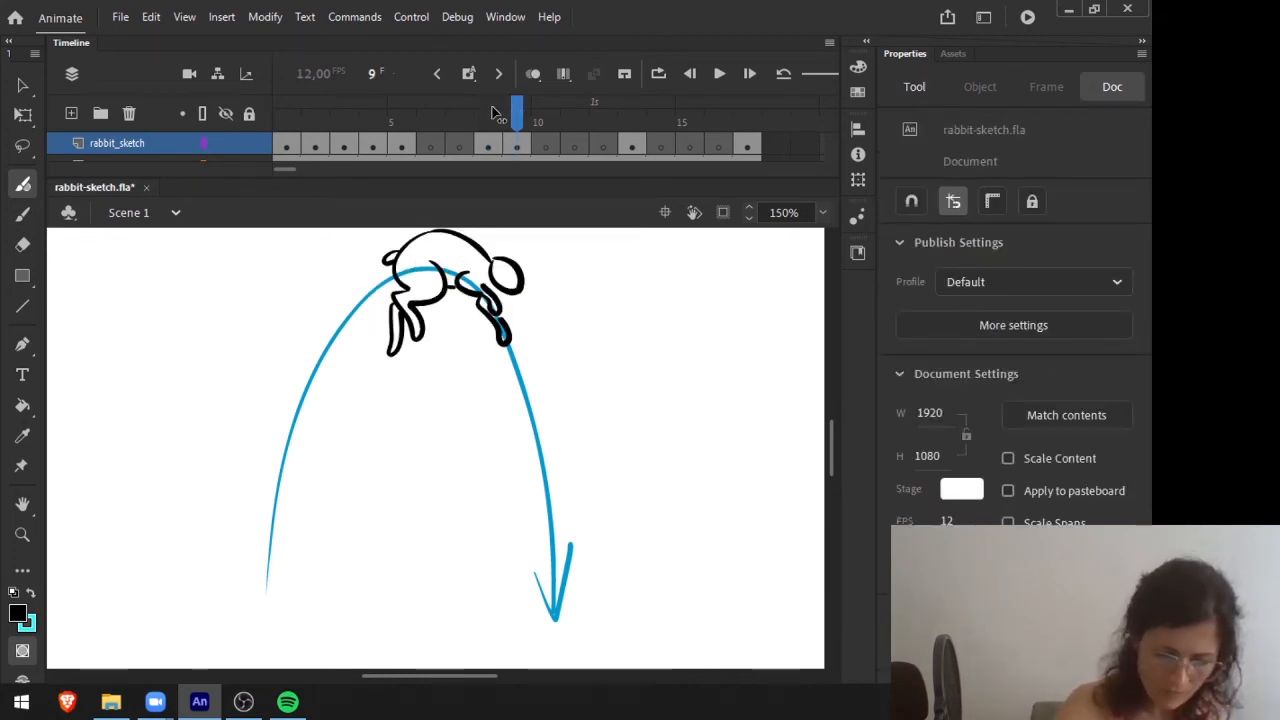
Turn on onion skinning reaching back to frame 5 and draw the stretched rabbit in-between on frame 7 along the arc.
key("comma")
key("comma")
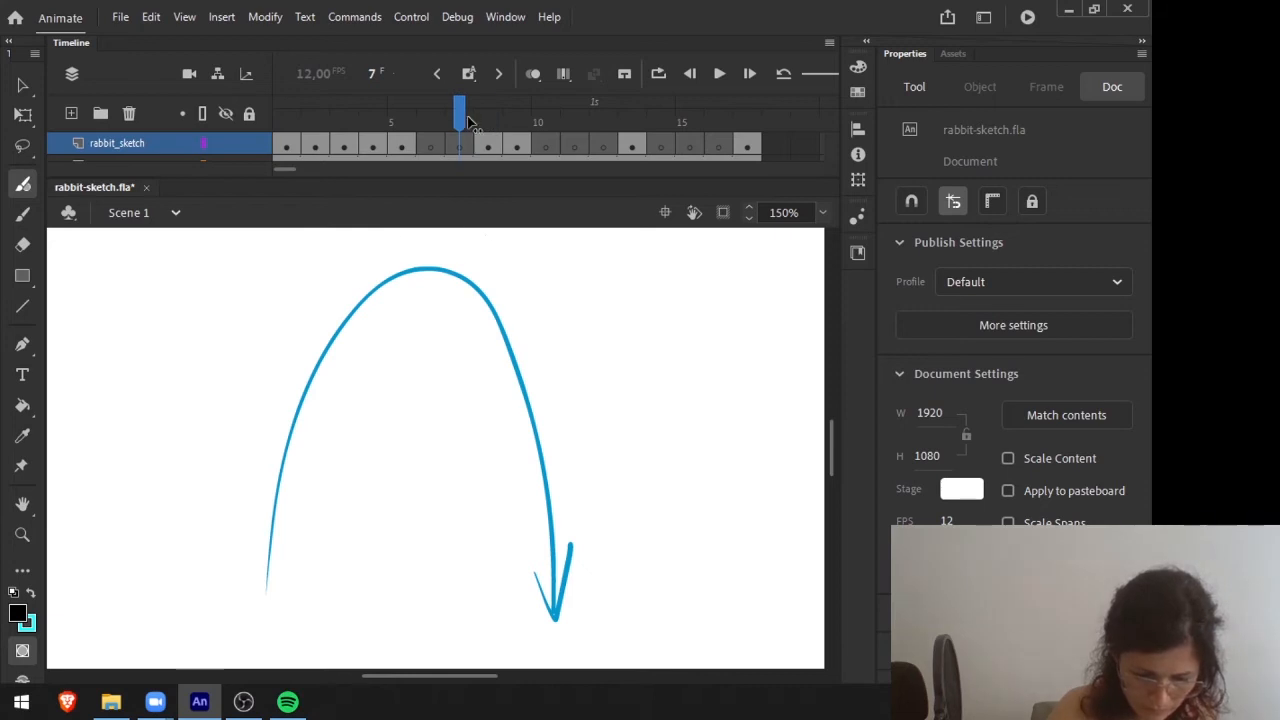
key("period")
key("alt+shift+o")
left_click_drag(487, 120, 391, 118)
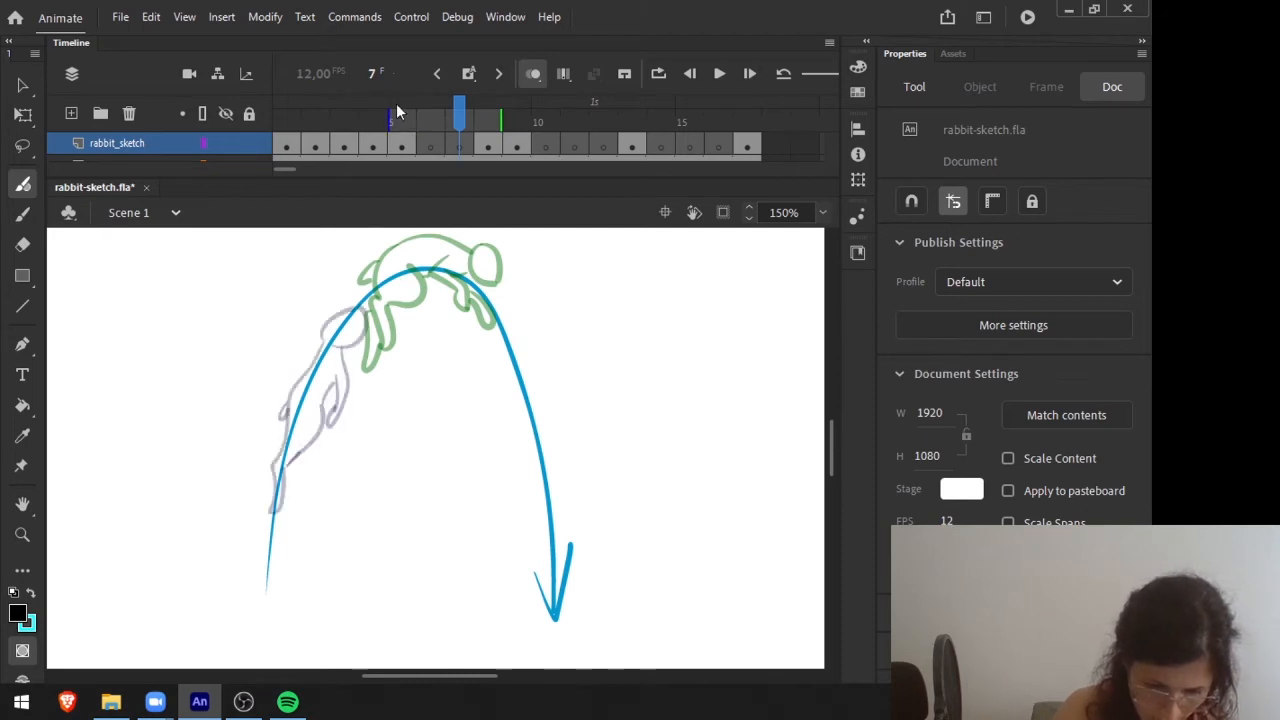
key("period")
key("period")
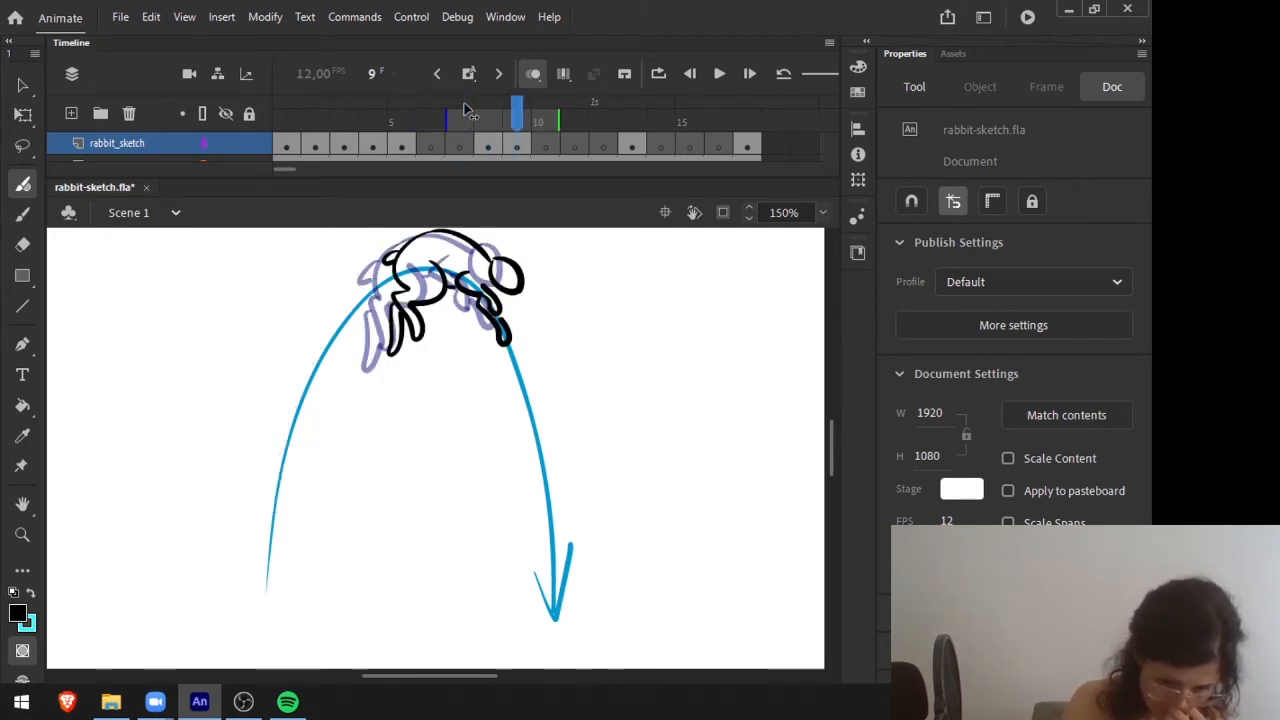
key("comma")
key("comma")
key("comma")
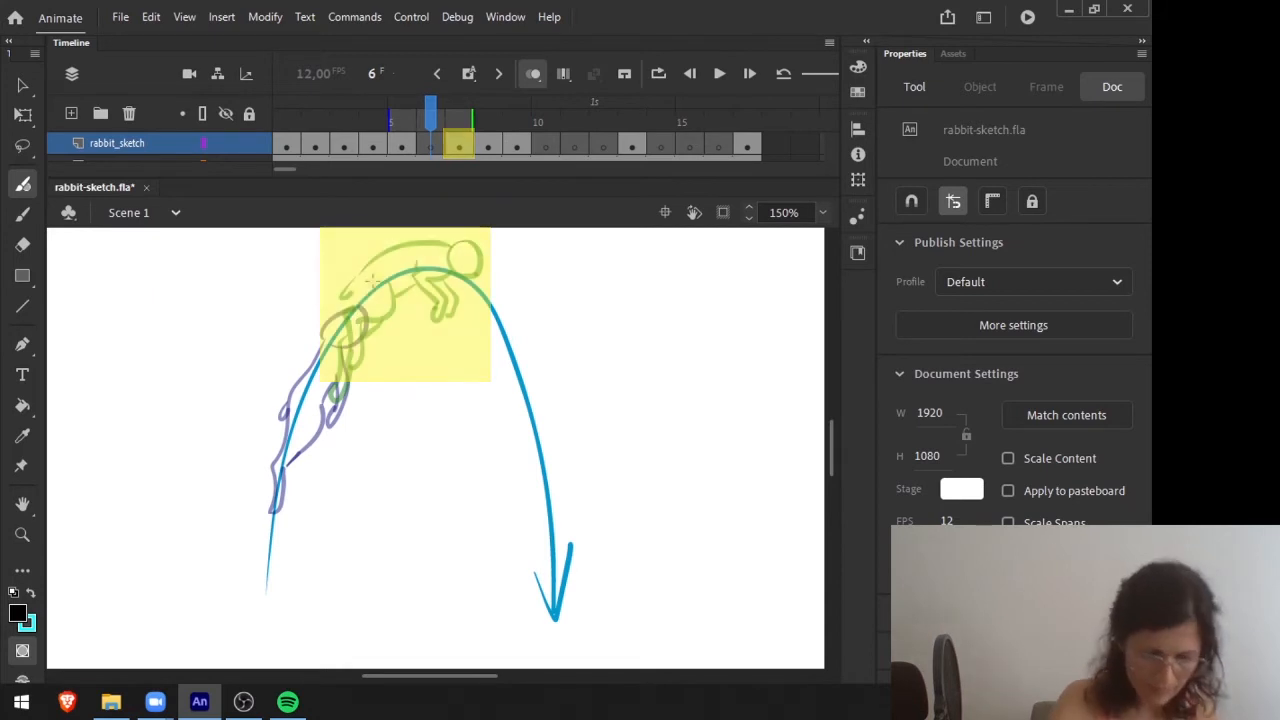
Draw the rising rabbit in-between on frame 6 with the Fluid Brush, between the onion-skinned poses of frames 5 and 7.
left_click(385, 170)
left_click_drag(314, 169, 246, 172)
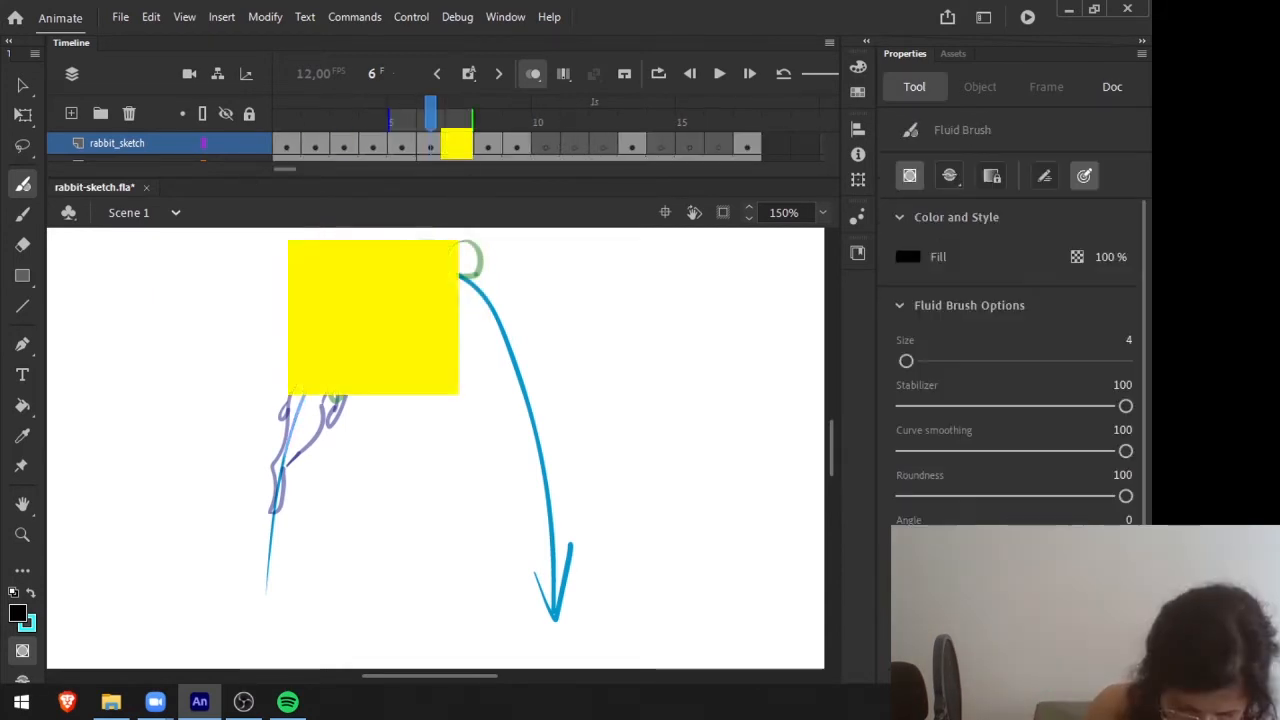
mouse_move(317, 326)
left_mouse_down()
mouse_move(304, 436)
mouse_move(353, 333)
left_mouse_up()
Return to frame 1, turn off onion skinning and step through the jump's first poses.
mouse_move(432, 112)
left_mouse_down()
mouse_move(343, 114)
mouse_move(457, 114)
mouse_move(280, 140)
left_mouse_up()
left_click(531, 74)
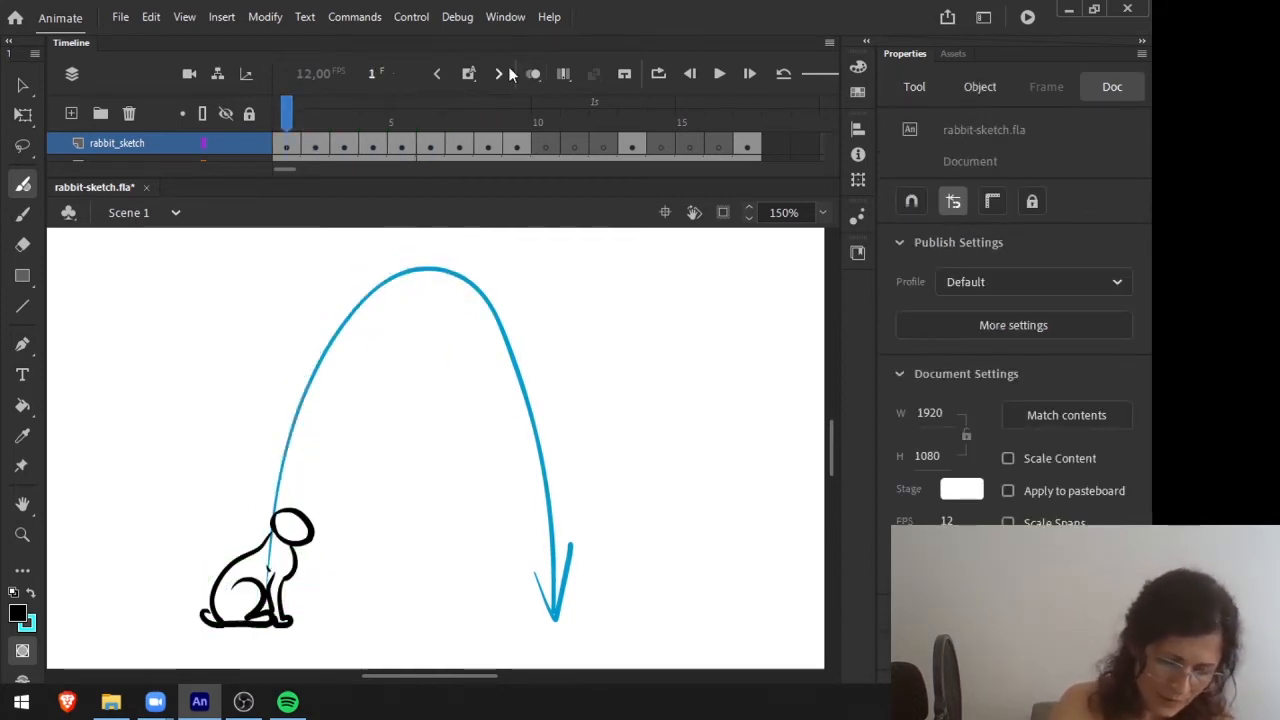
key("period")
key("period")
Flip repeatedly between the crouch on frame 3 and the new rising pose on frame 6 to check the take-off.
key("period")
key("period")
key("period")
key("period")
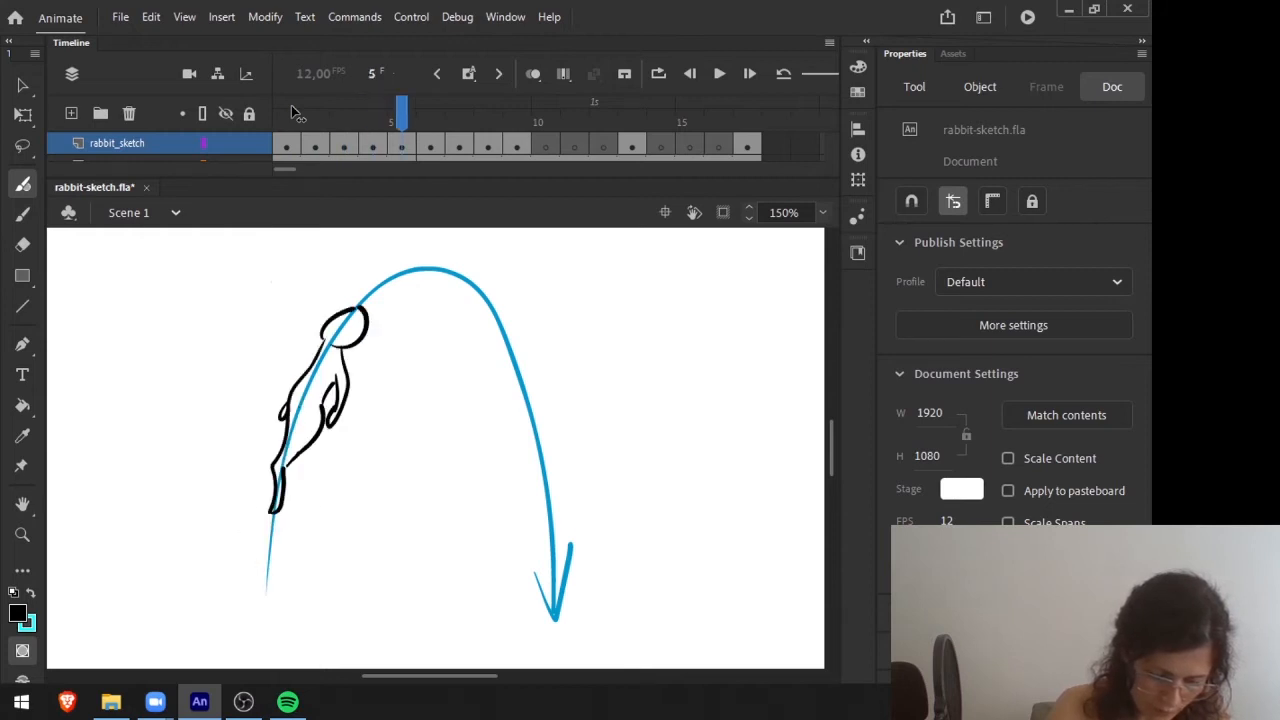
key("comma")
key("comma")
key("comma")
key("comma")
key("comma")
key("comma")
key("period")
key("period")
key("period")
key("period")
key("period")
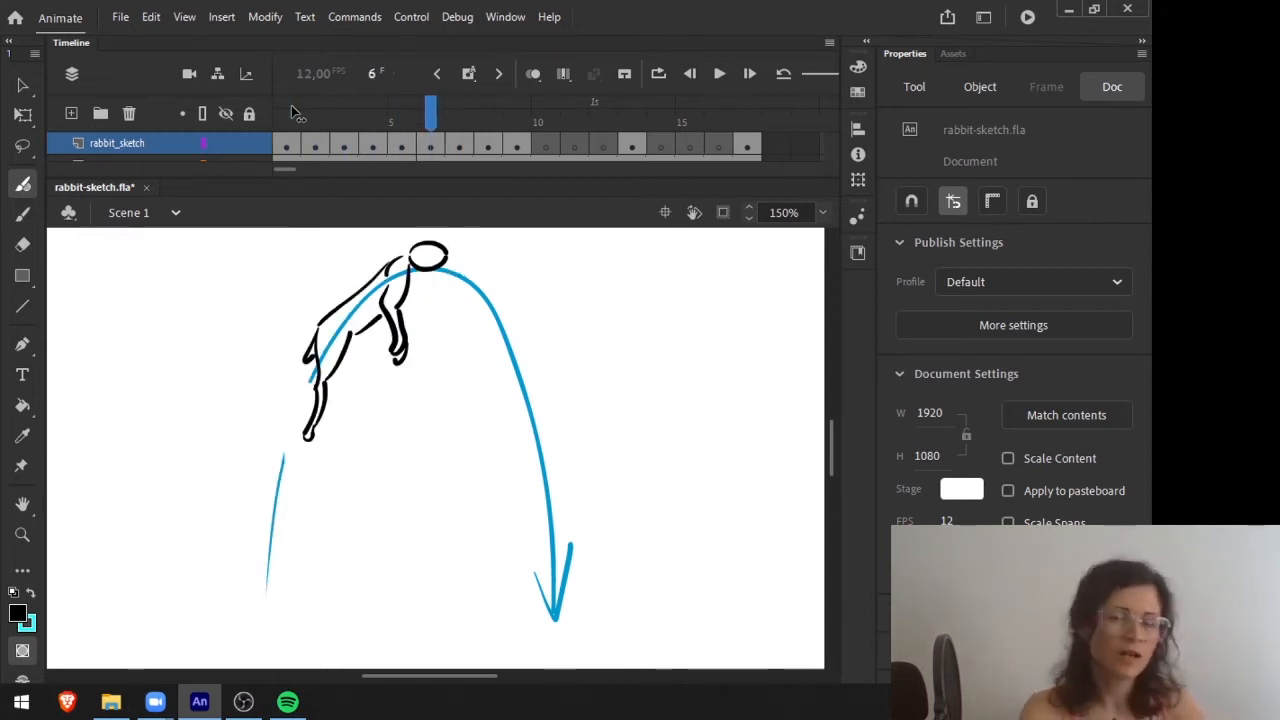
key("comma")
key("comma")
key("comma")
key("comma")
key("period")
key("period")
Step back and forth from the sitting pose on frame 1 through frame 6 to check the crouch and launch.
key("period")
key("period")
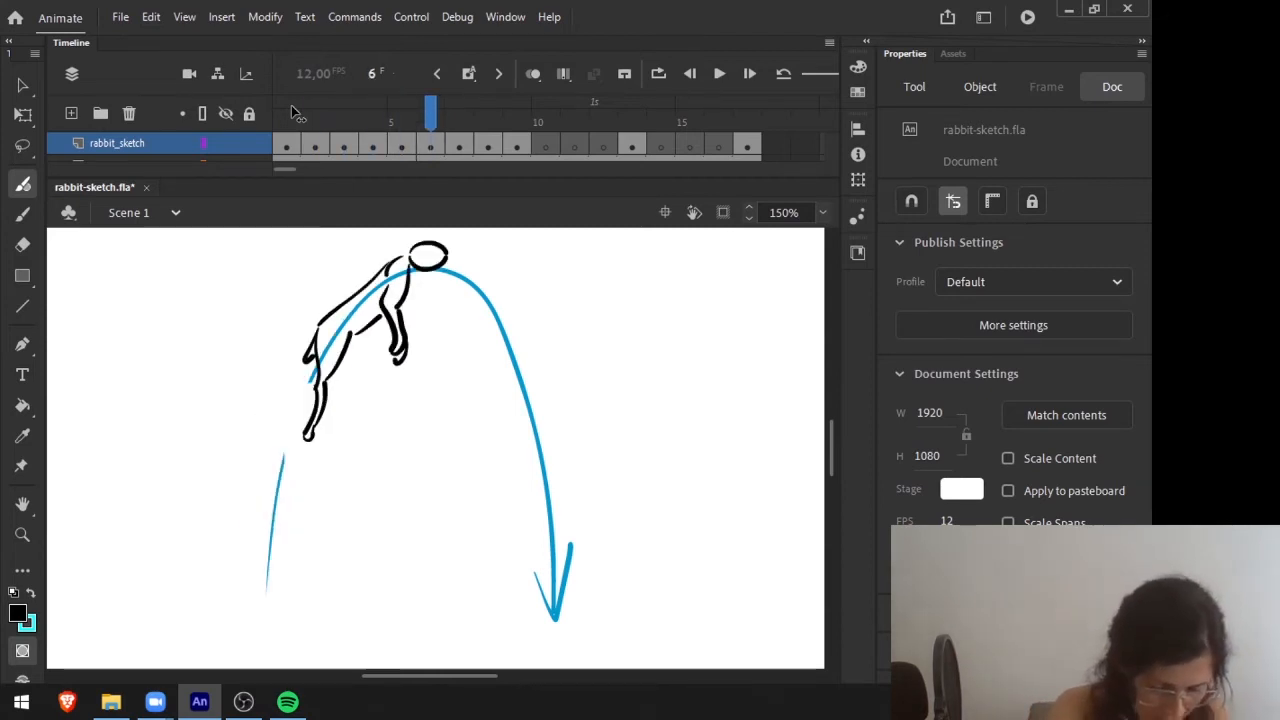
key("comma")
key("comma")
key("comma")
key("comma")
key("period")
key("period")
key("comma")
key("comma")
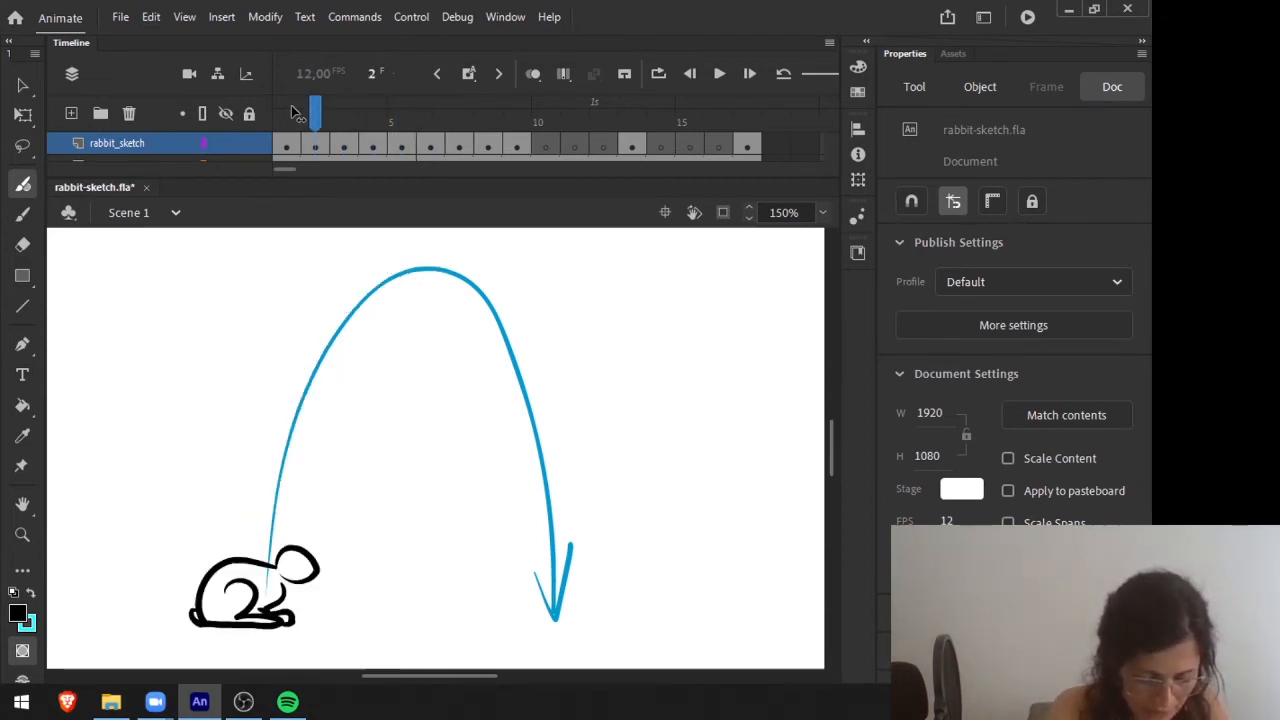
key("comma")
key("period")
key("period")
key("period")
key("period")
key("period")
key("comma")
key("comma")
key("comma")
key("comma")
key("period")
key("comma")
Flip through the crouching, take-off and rising poses to compare the spacing between them.
key("period")
key("comma")
key("period")
key("period")
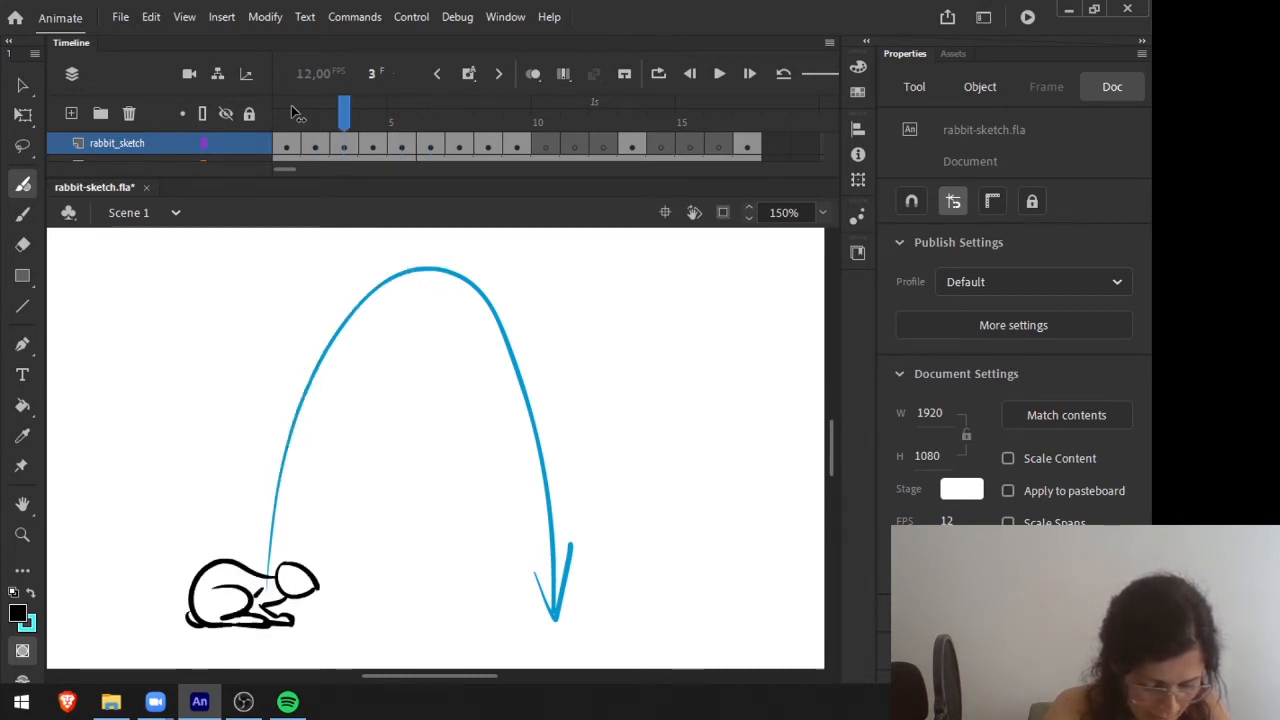
key("comma")
key("comma")
key("period")
key("comma")
key("period")
key("period")
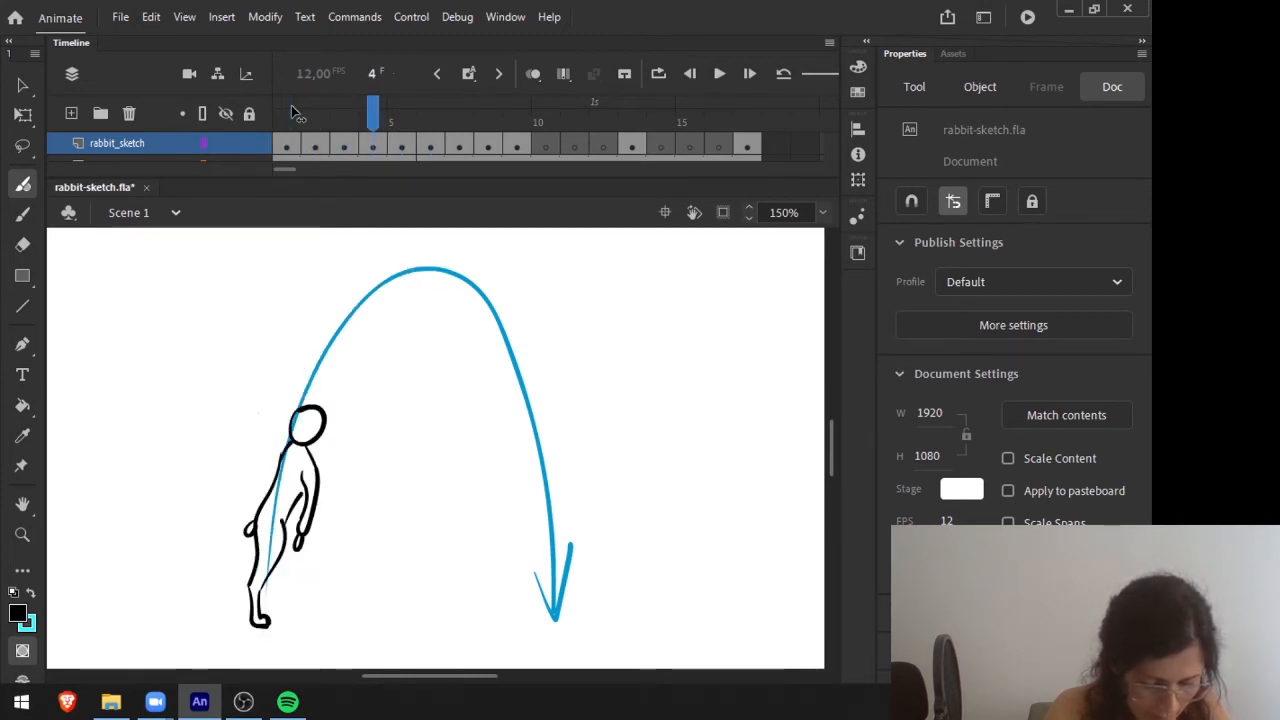
key("period")
key("period")
key("comma")
key("comma")
key("comma")
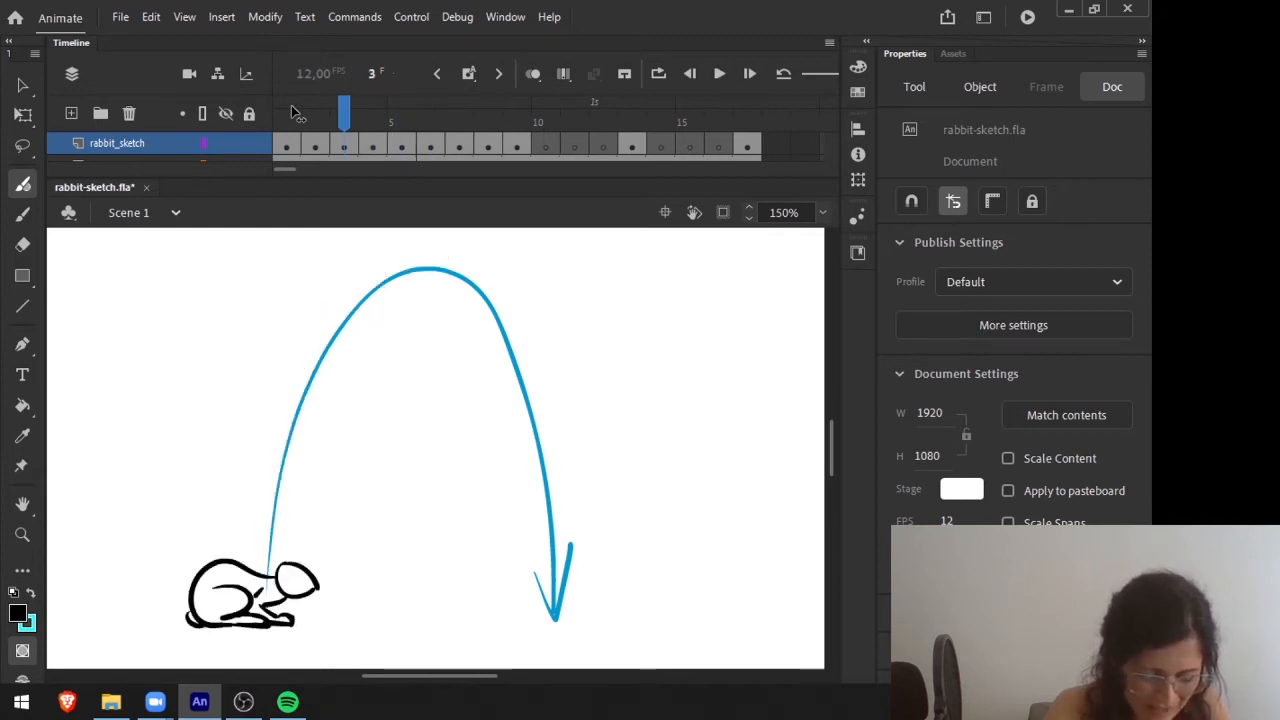
key("period")
key("period")
key("comma")
key("comma")
key("comma")
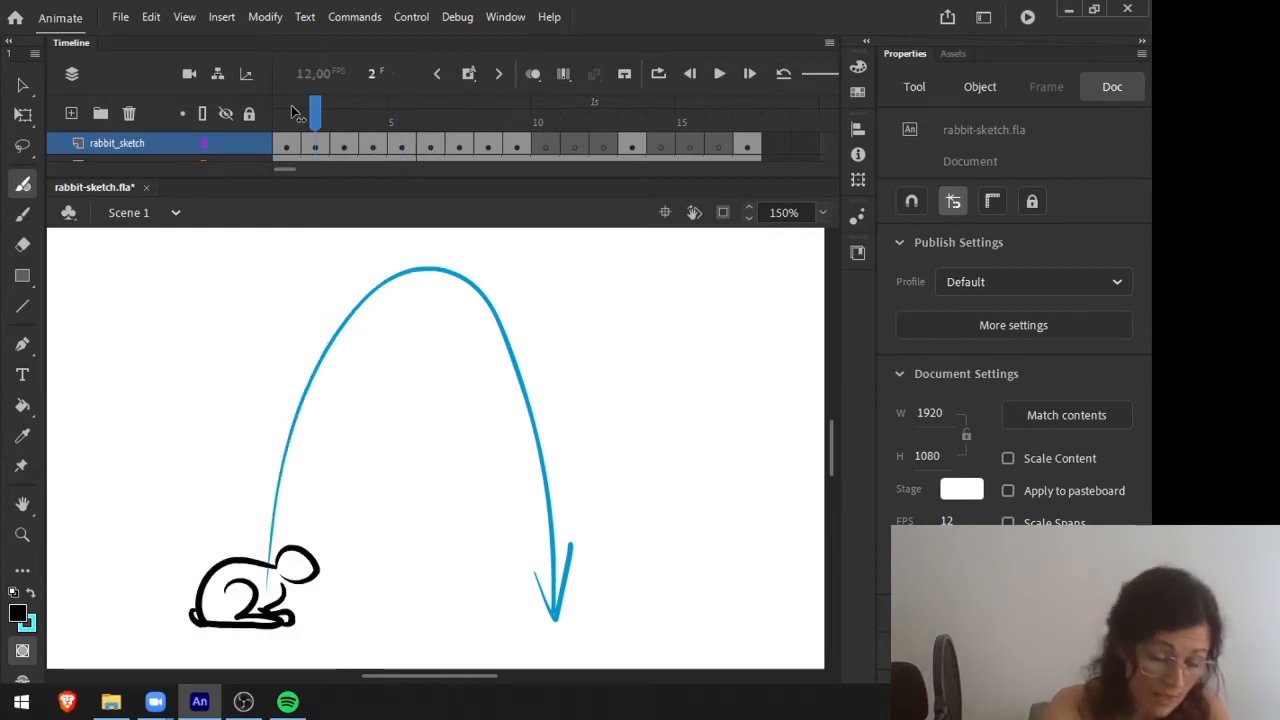
key("period")
key("period")
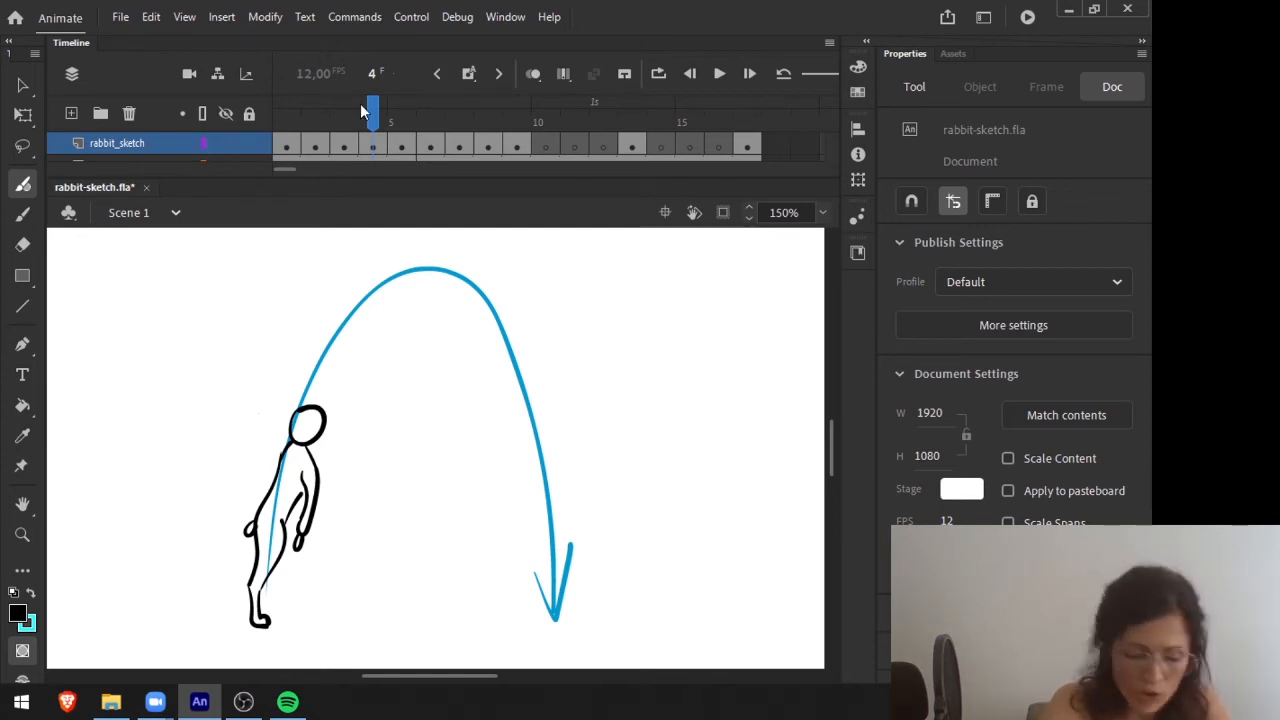
Compare the sitting and crouching poses on frames 1 to 3 with the upright stretch on frame 4.
key("comma")
key("comma")
key("comma")
key("period")
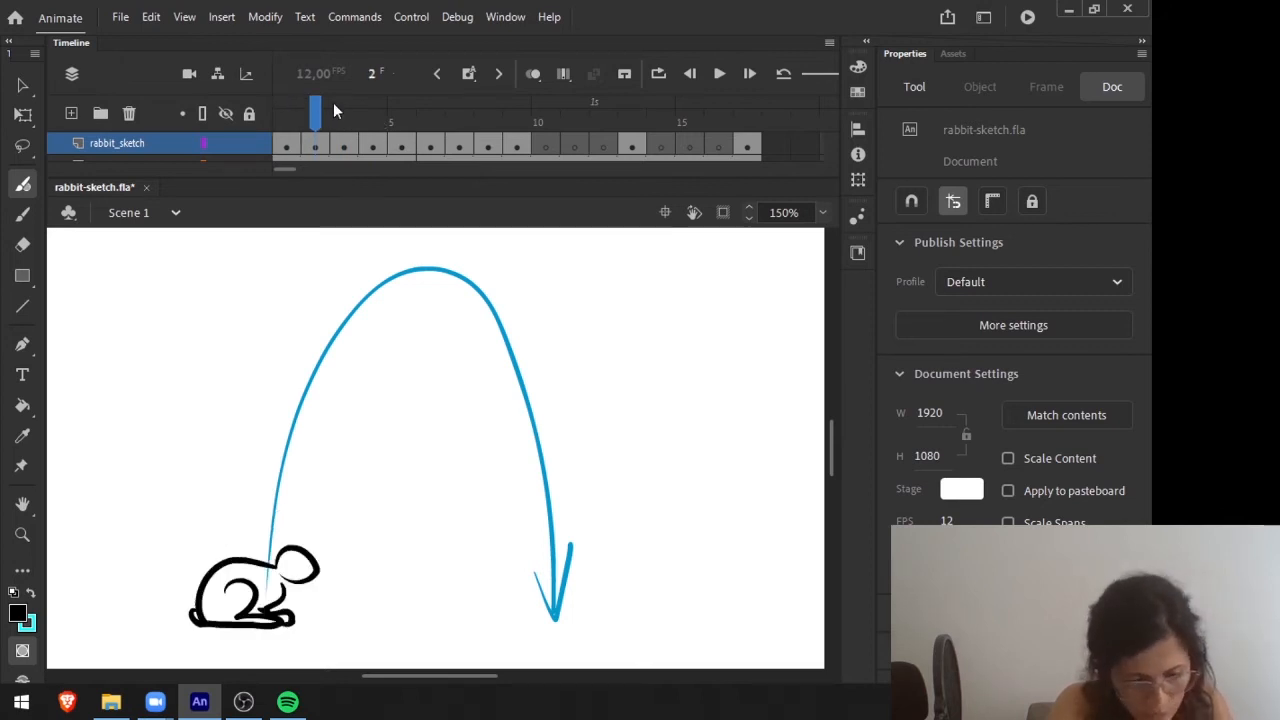
key("period")
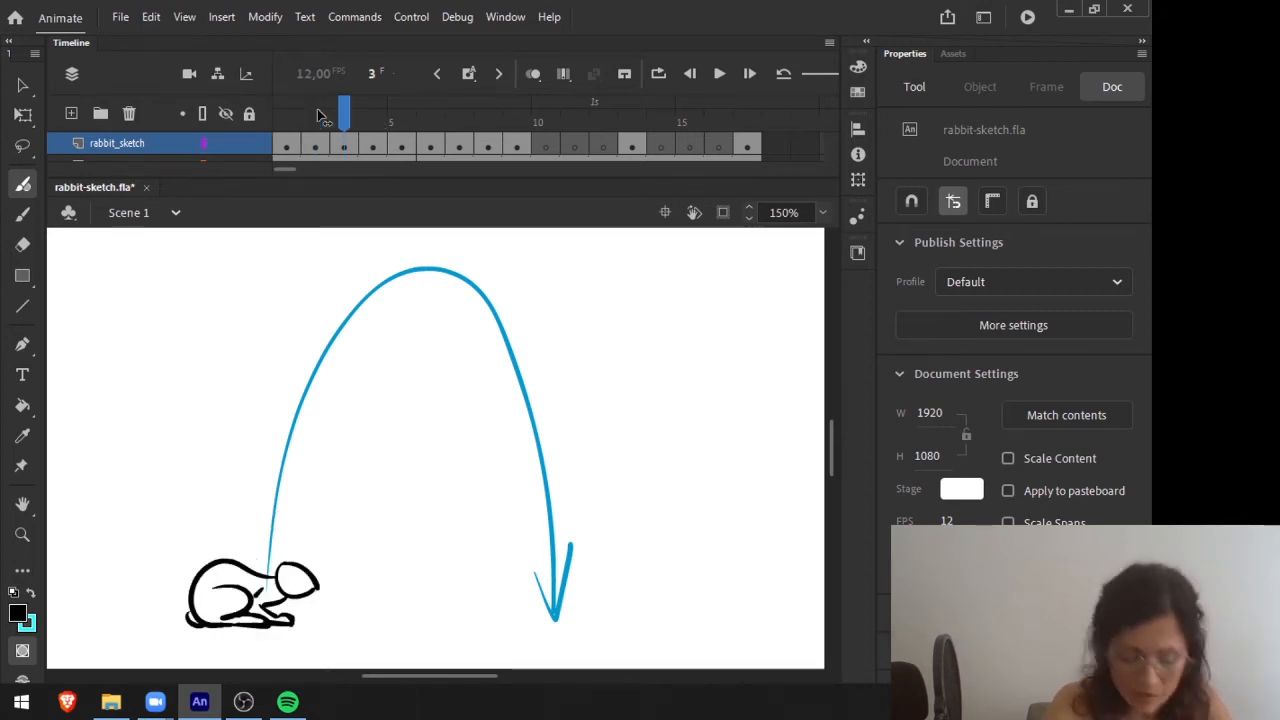
key("comma")
key("period")
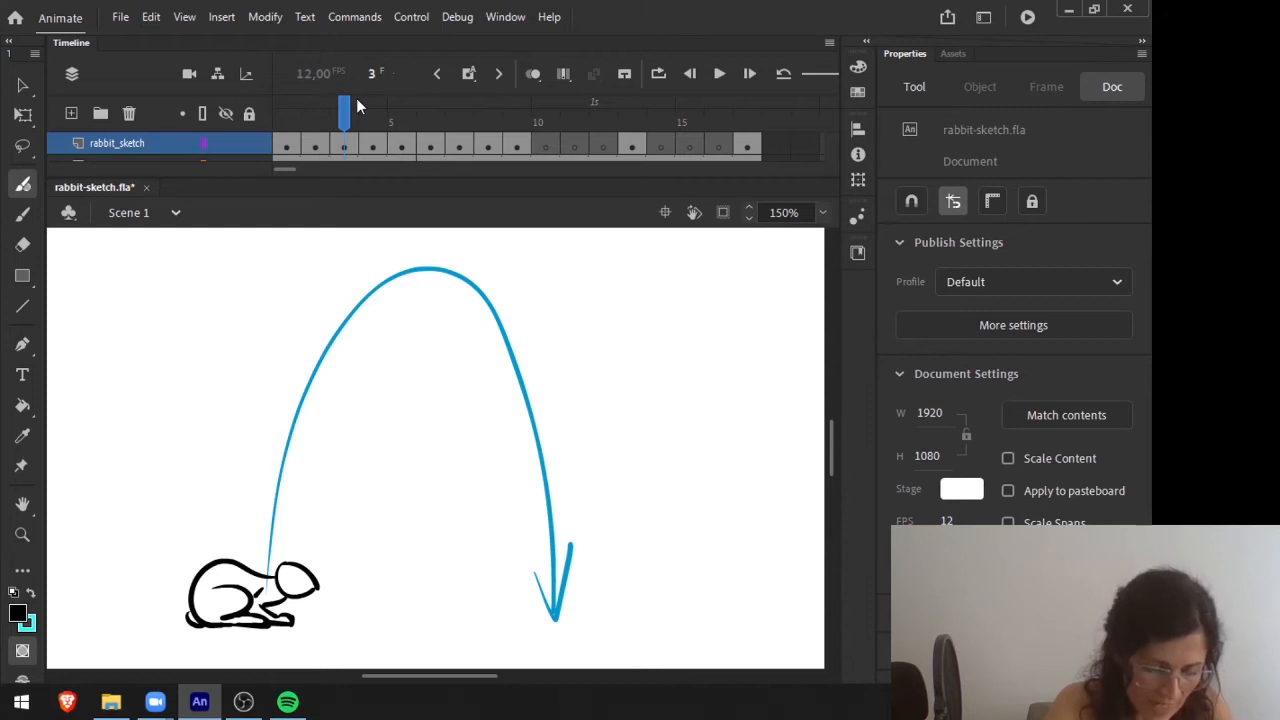
key("comma")
key("comma")
key("period")
key("period")
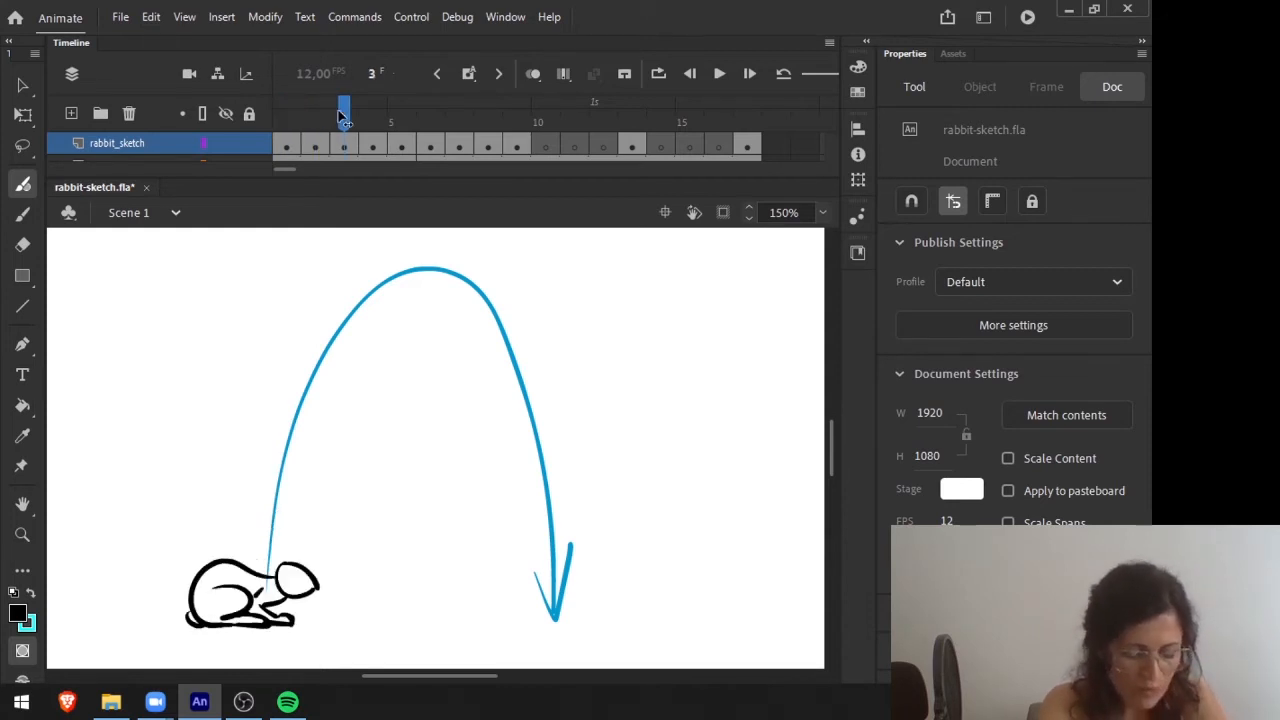
key("period")
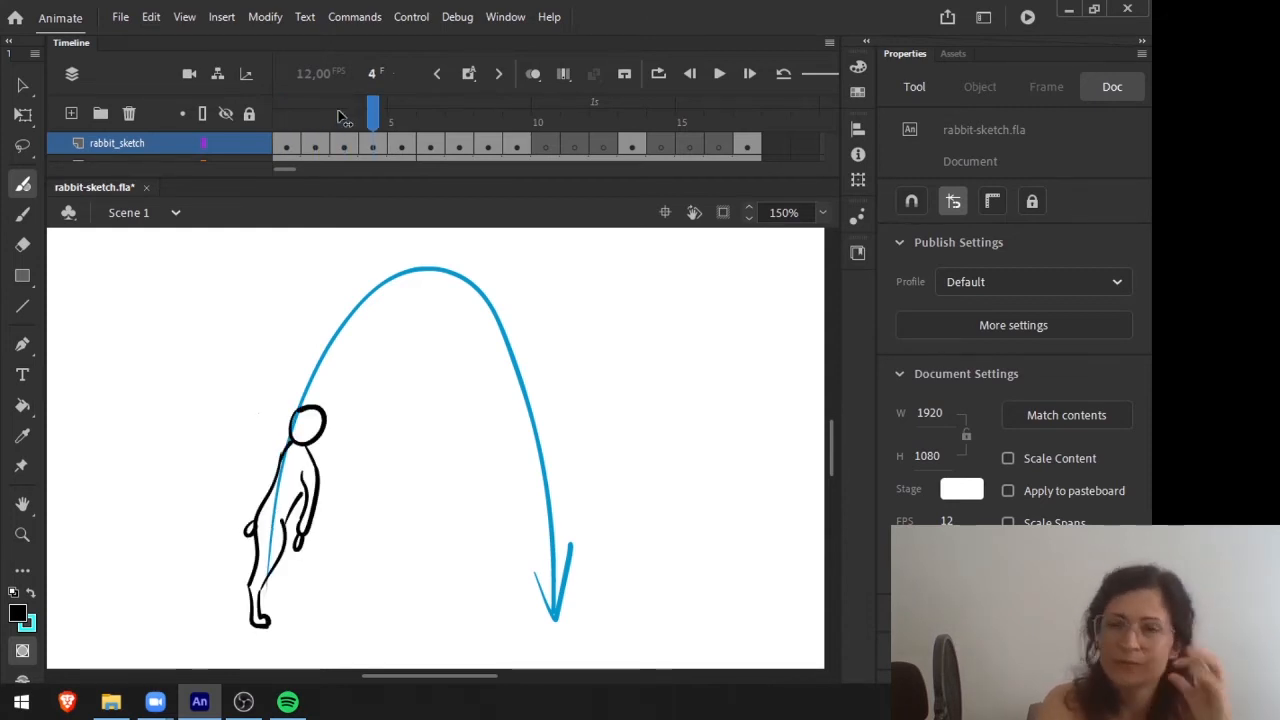
Flip repeatedly between the upright pose on frame 4 and the stretched pose on frame 5, checking neighbouring frames 3 and 6.
left_click(340, 117)
key("period")
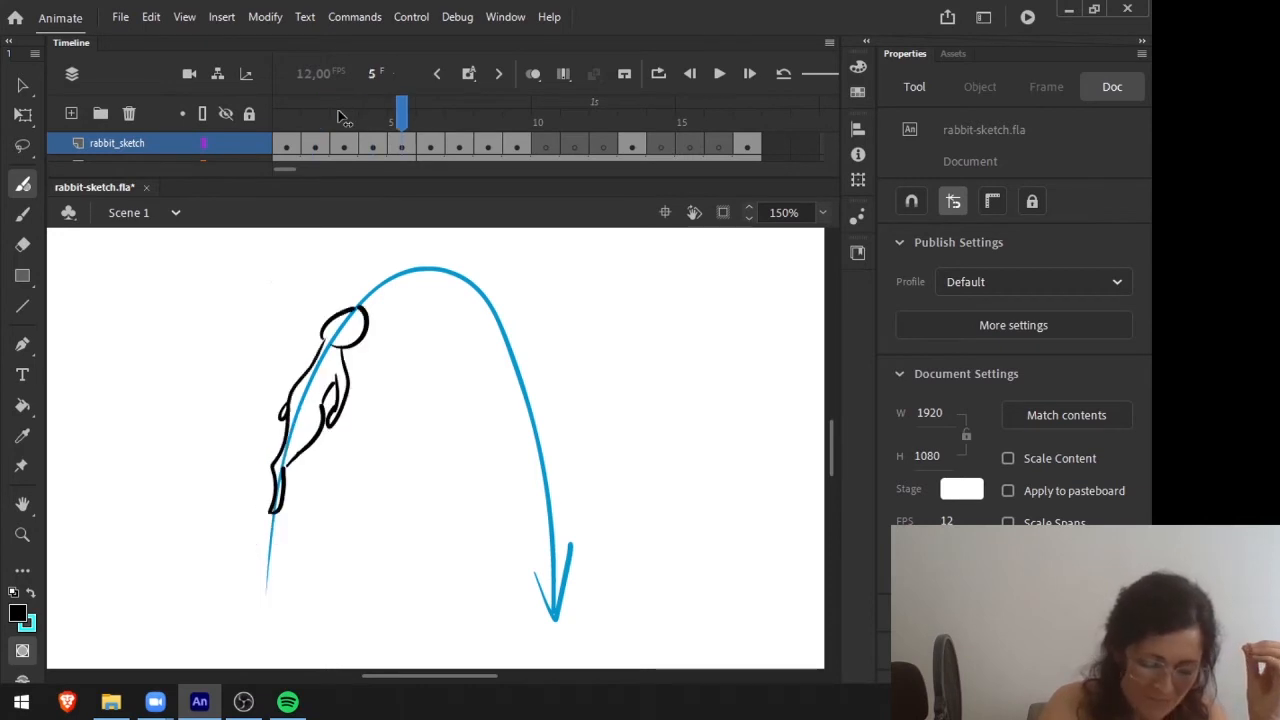
left_click(340, 117)
key("period")
key("period")
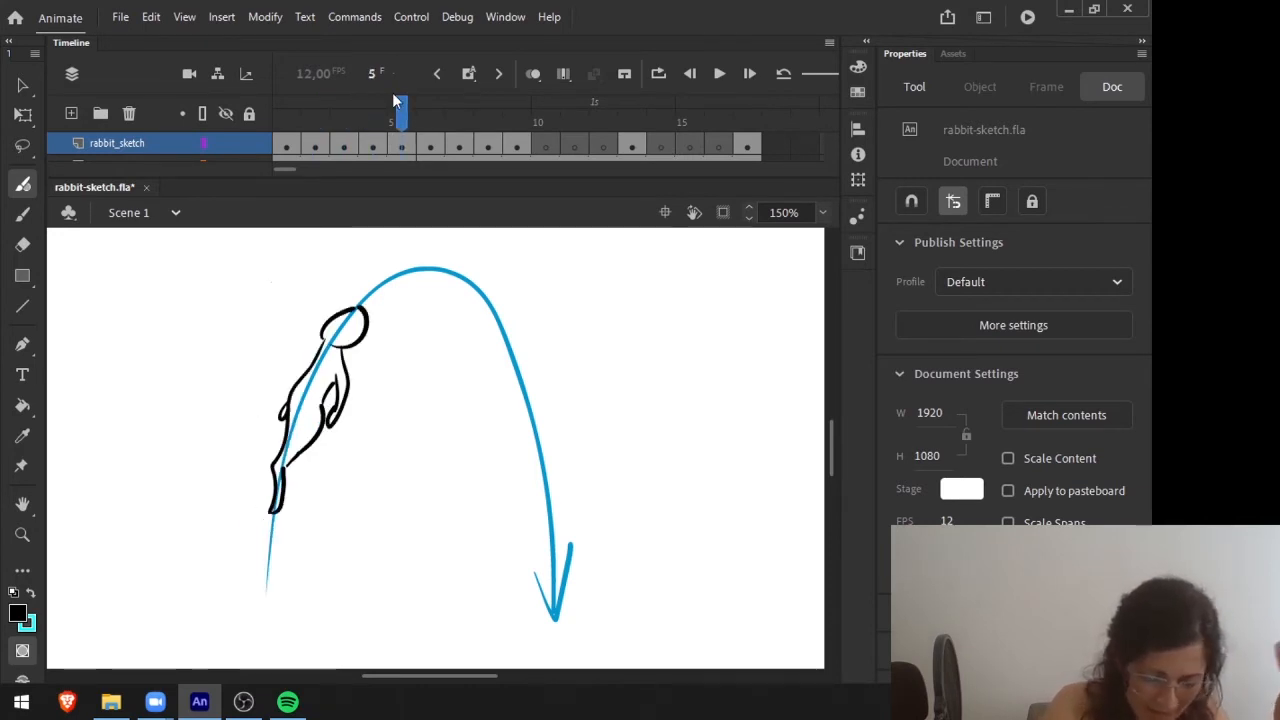
key("comma")
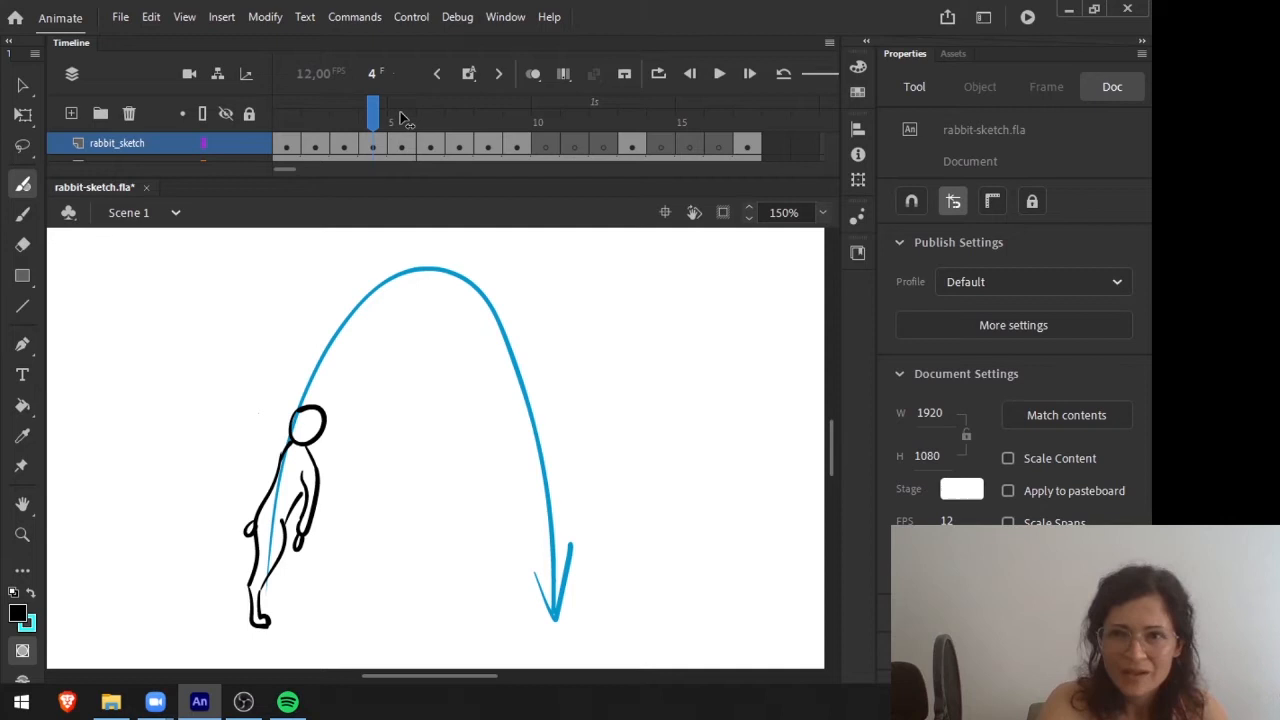
key("period")
key("comma")
key("comma")
key("period")
key("period")
Step through frames 2 to 7 to check how the crouch leads through the take-off into the leap.
key("period")
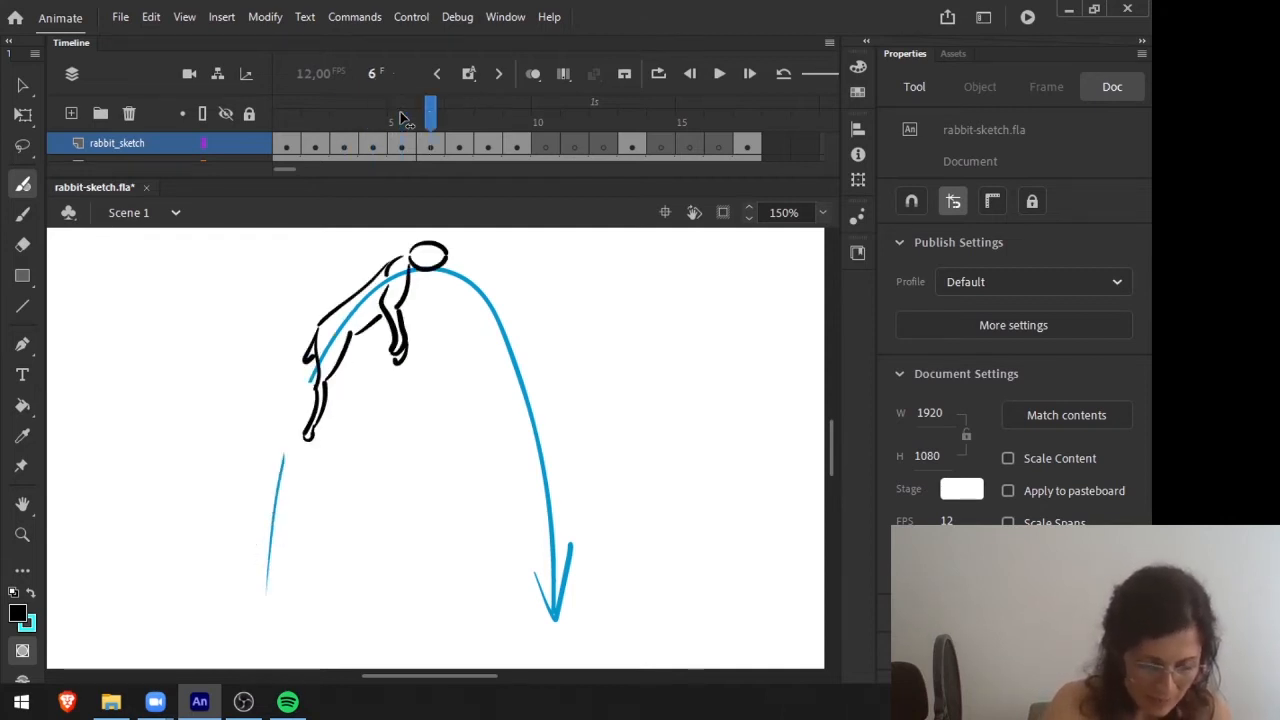
left_click_drag(404, 117, 345, 104)
key("period")
key("period")
key("comma")
key("comma")
key("comma")
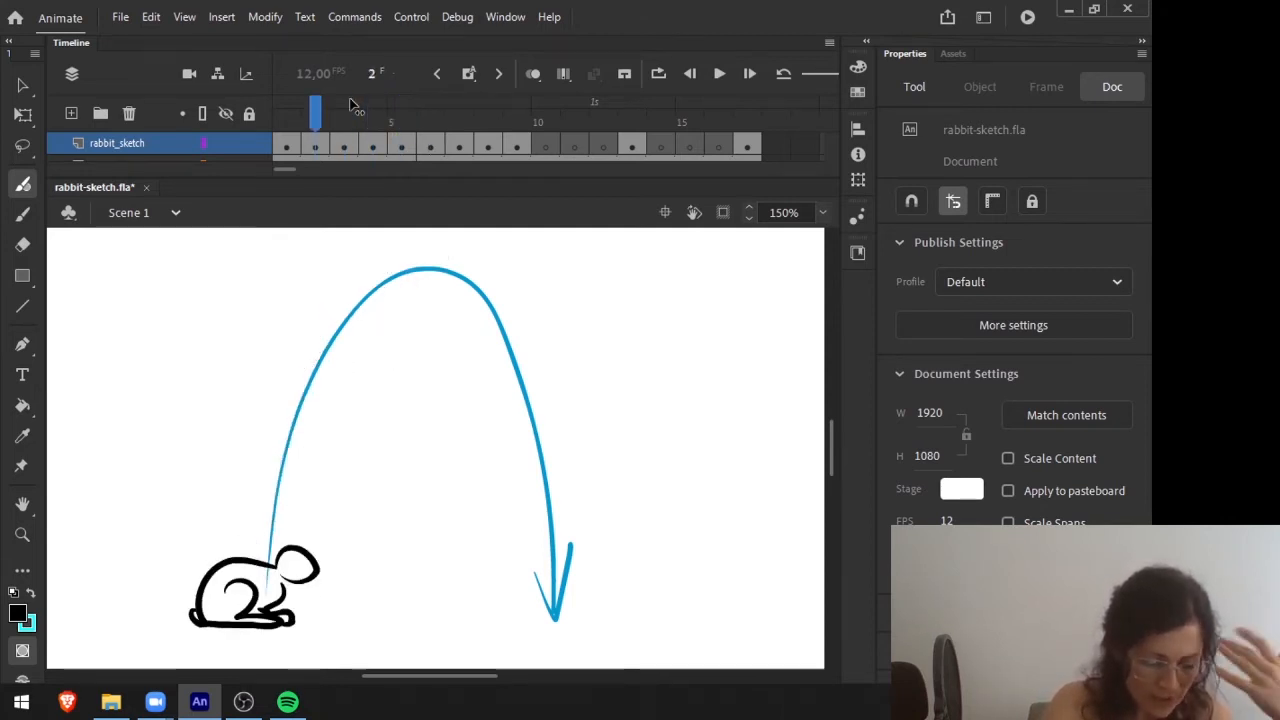
key("period")
key("period")
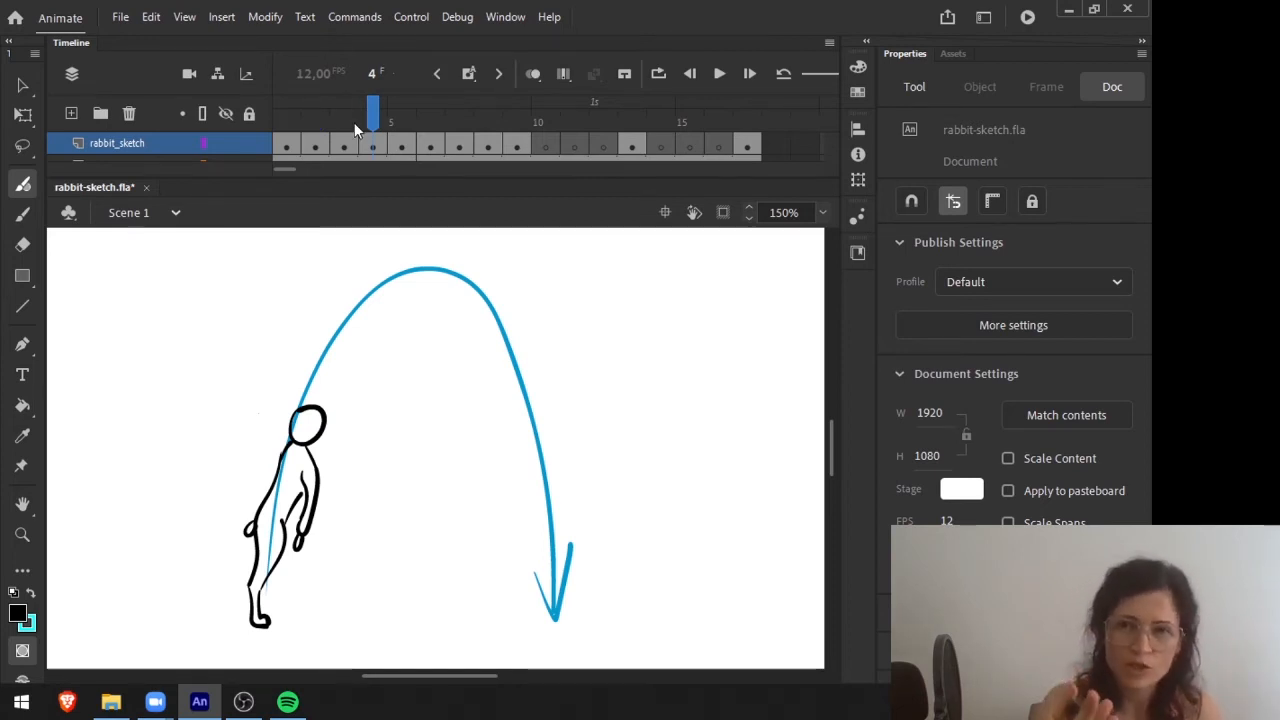
key("period")
key("period")
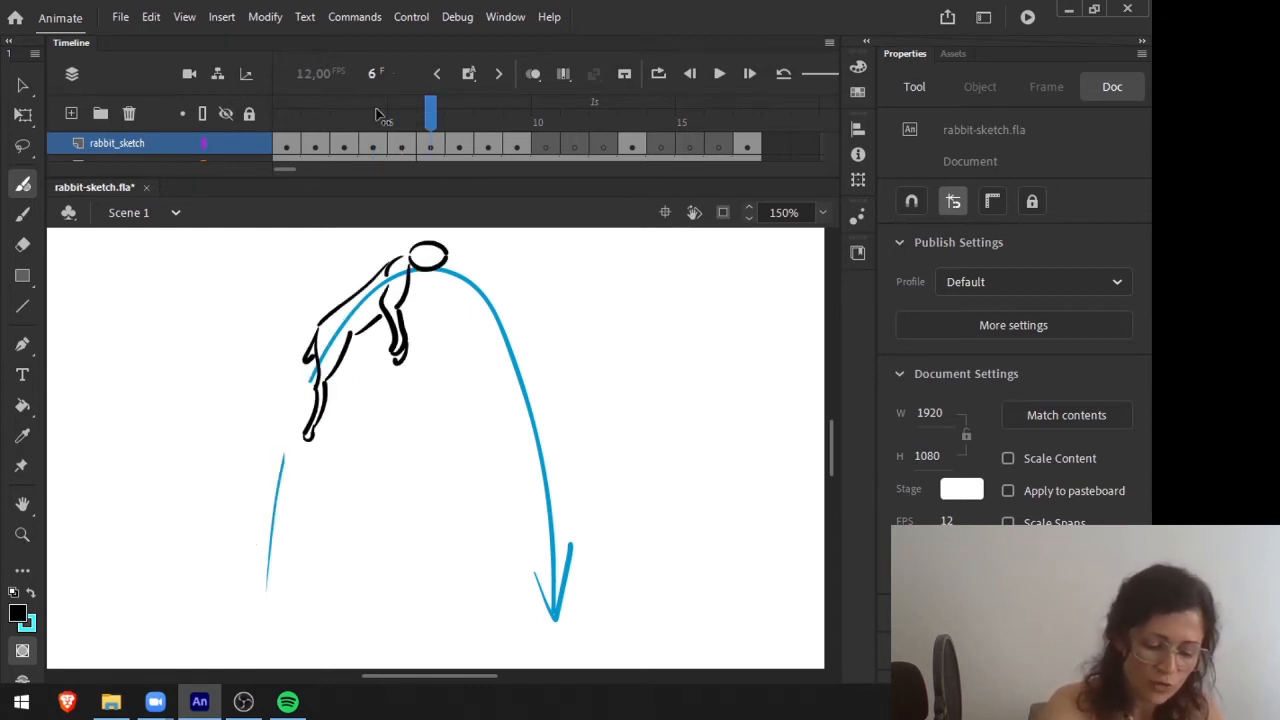
left_click(459, 109)
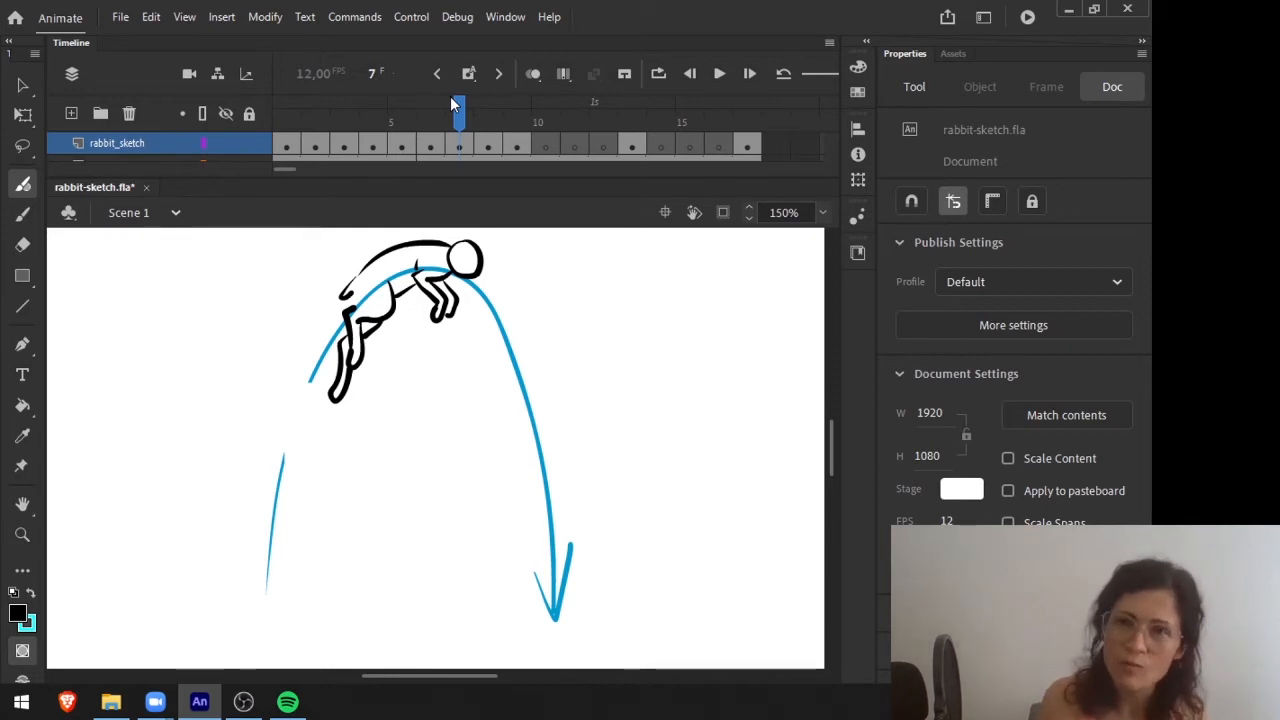
left_click_drag(450, 96, 374, 113)
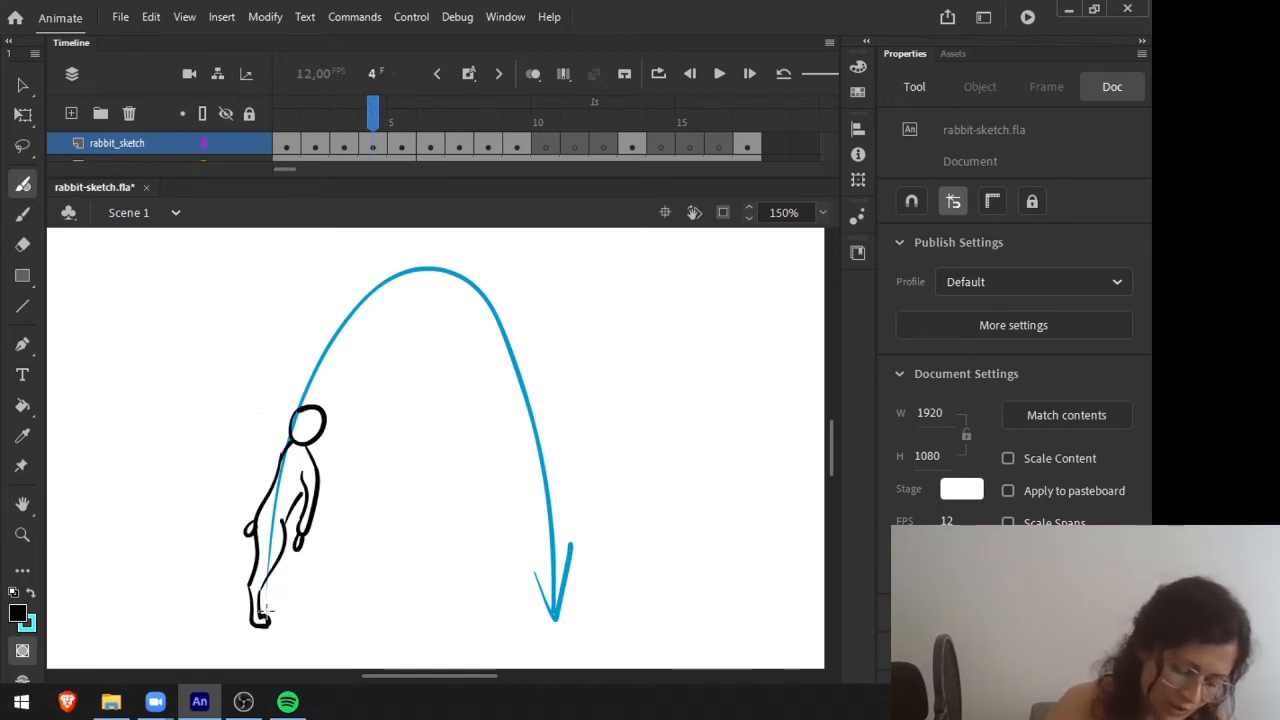
Turn on onion skinning and redraw the frame 5 pose as a longer stretch with the feet trailing near the ground.
key("period")
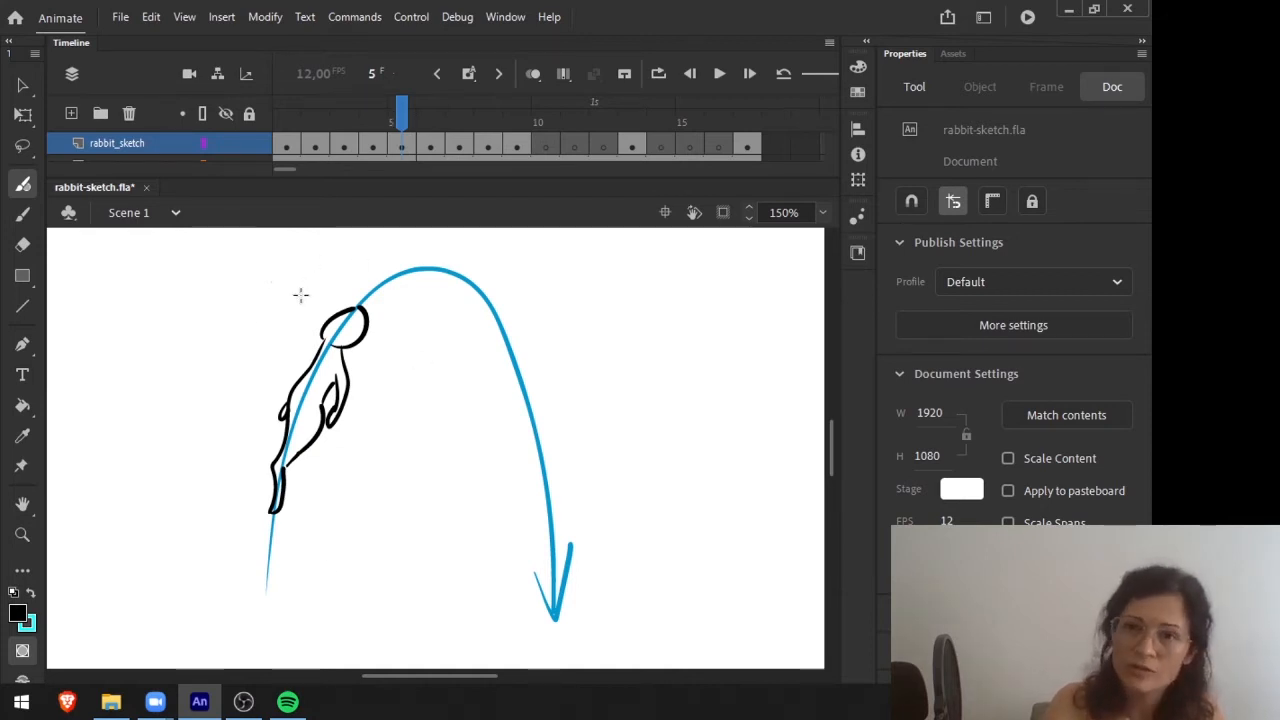
left_click(403, 143)
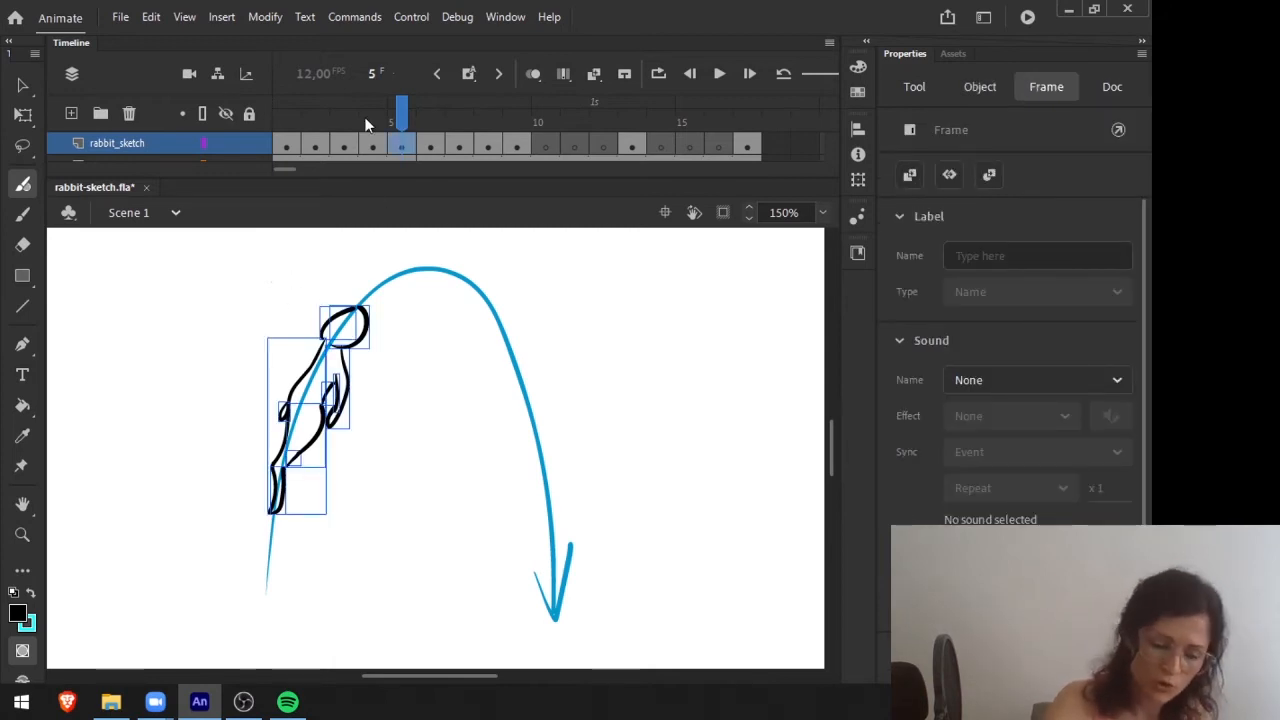
left_click(533, 73)
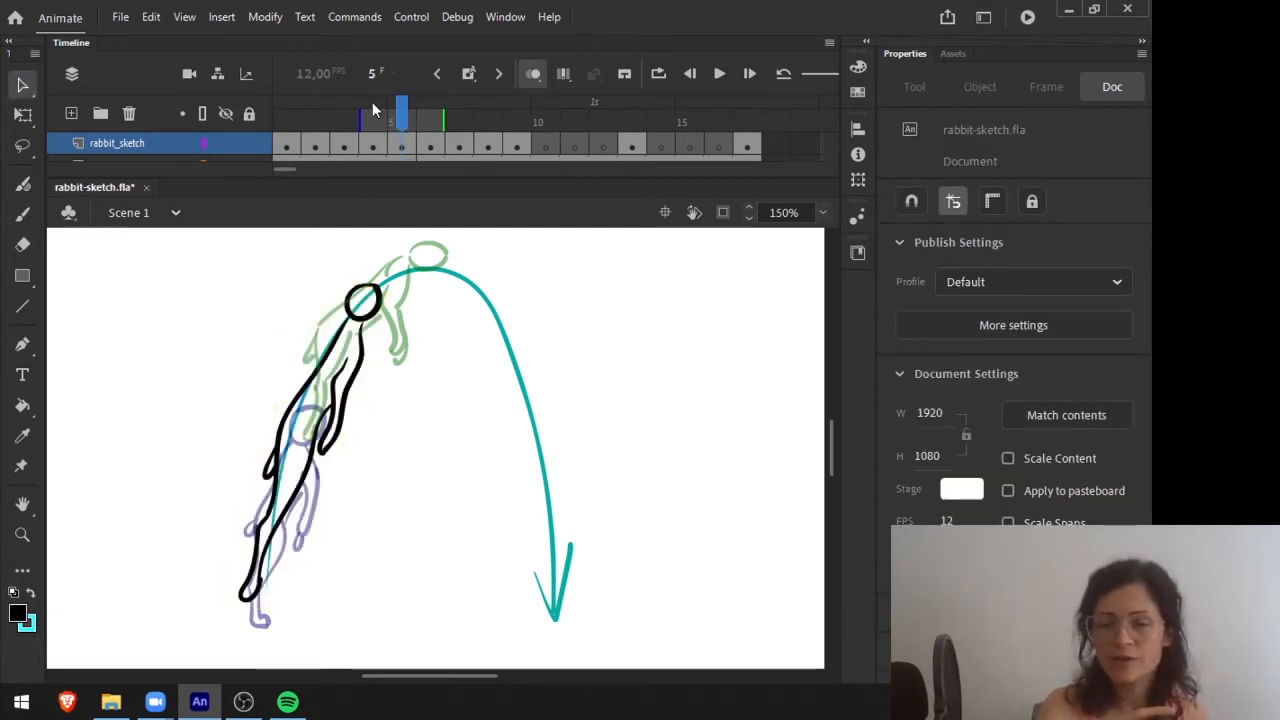
Check the redrawn frame 5 stretch against its neighbouring poses with onion skinning, and turn onion skinning off.
key("comma")
key("comma")
key("comma")
key("comma")
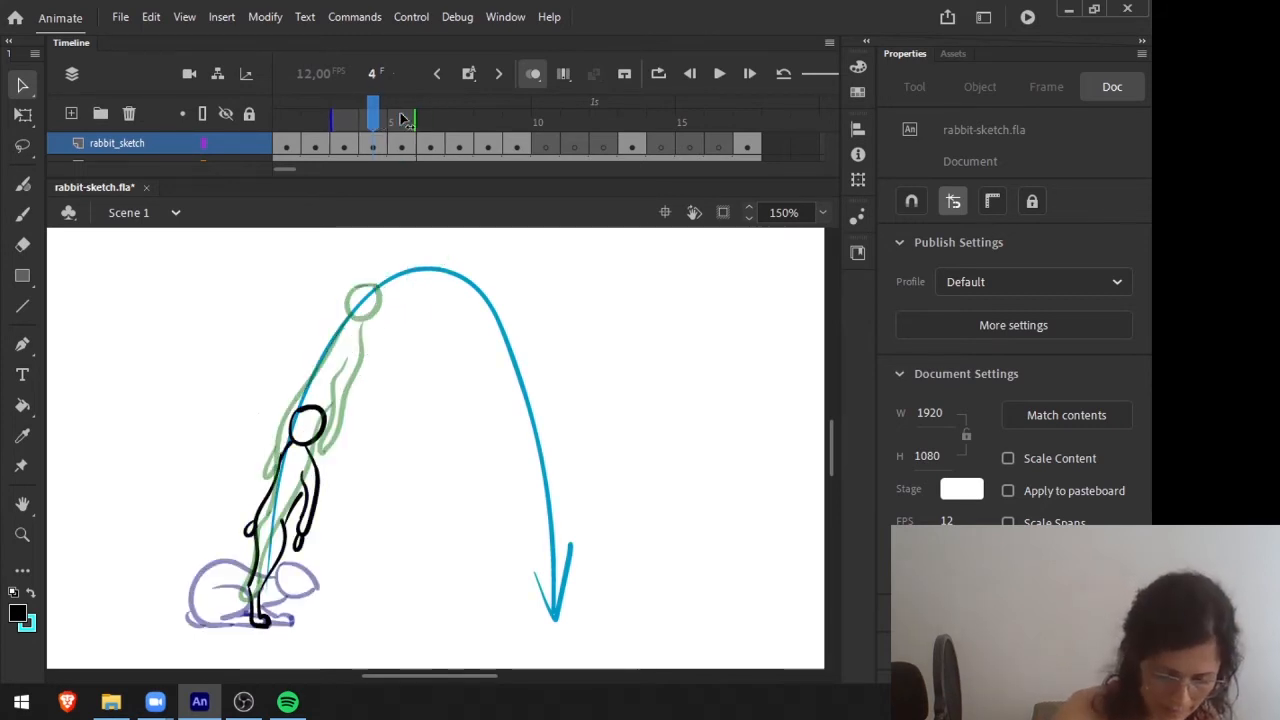
key("period")
key("period")
key("period")
key("period")
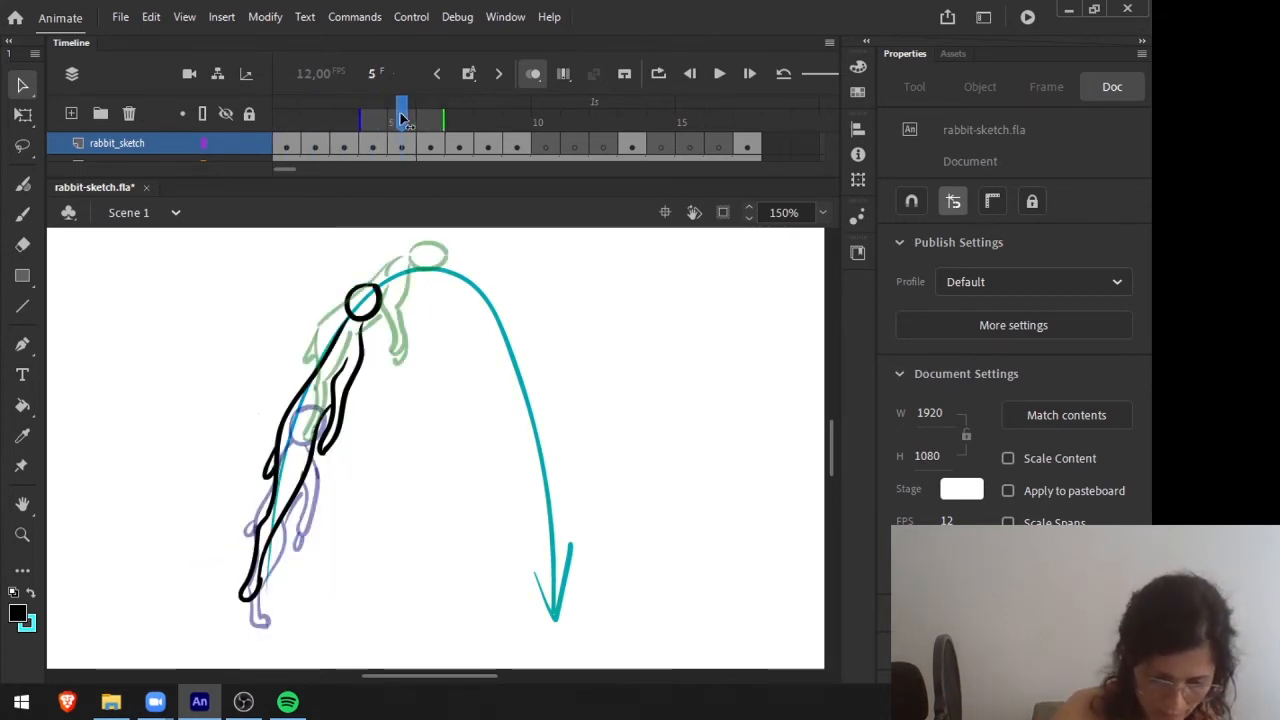
left_click(533, 74)
mouse_move(403, 115)
left_mouse_down()
mouse_move(345, 115)
mouse_move(488, 115)
mouse_move(315, 115)
mouse_move(428, 116)
mouse_move(401, 117)
left_mouse_up()
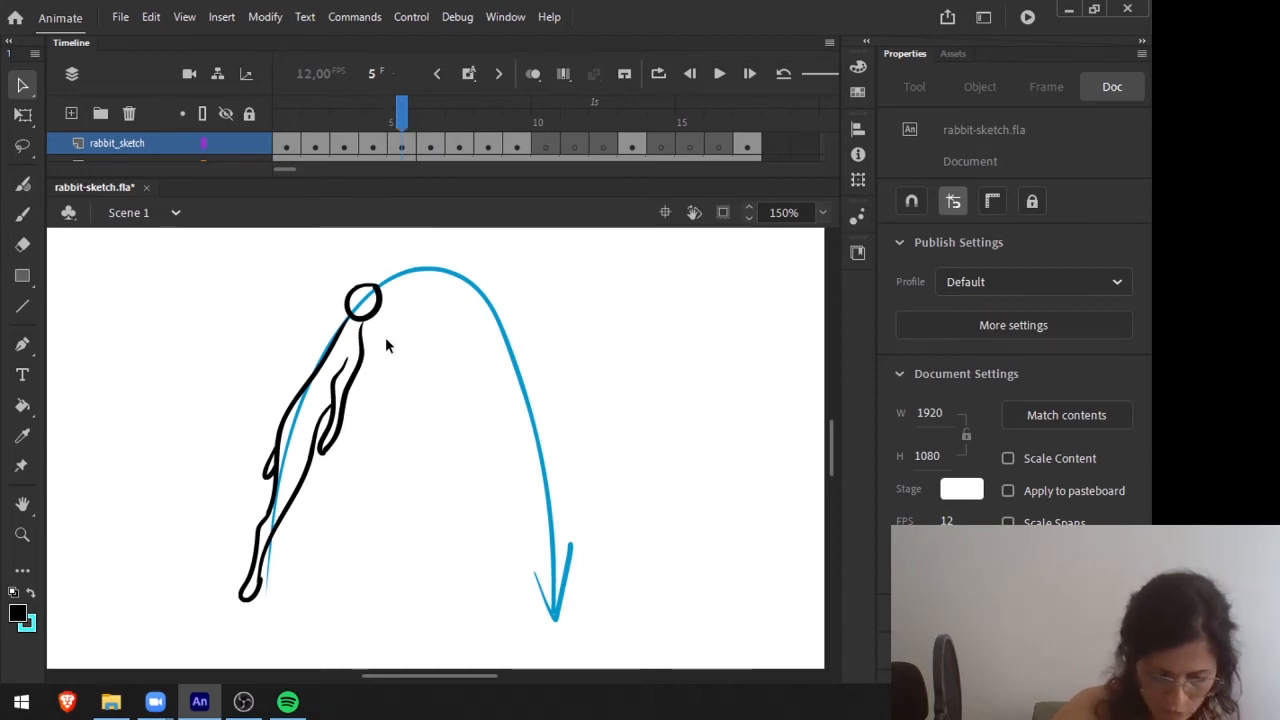
Flip through frames 4 to 6 without onion skinning to compare the new stretch with the poses around it.
key("comma")
key("period")
key("period")
key("period")
key("comma")
left_click_drag(426, 112, 374, 118)
Redraw the frame 4 take-off pose leaning forward on two hind legs, and rework the hind legs of frame 6's rising pose.
left_click(380, 148)
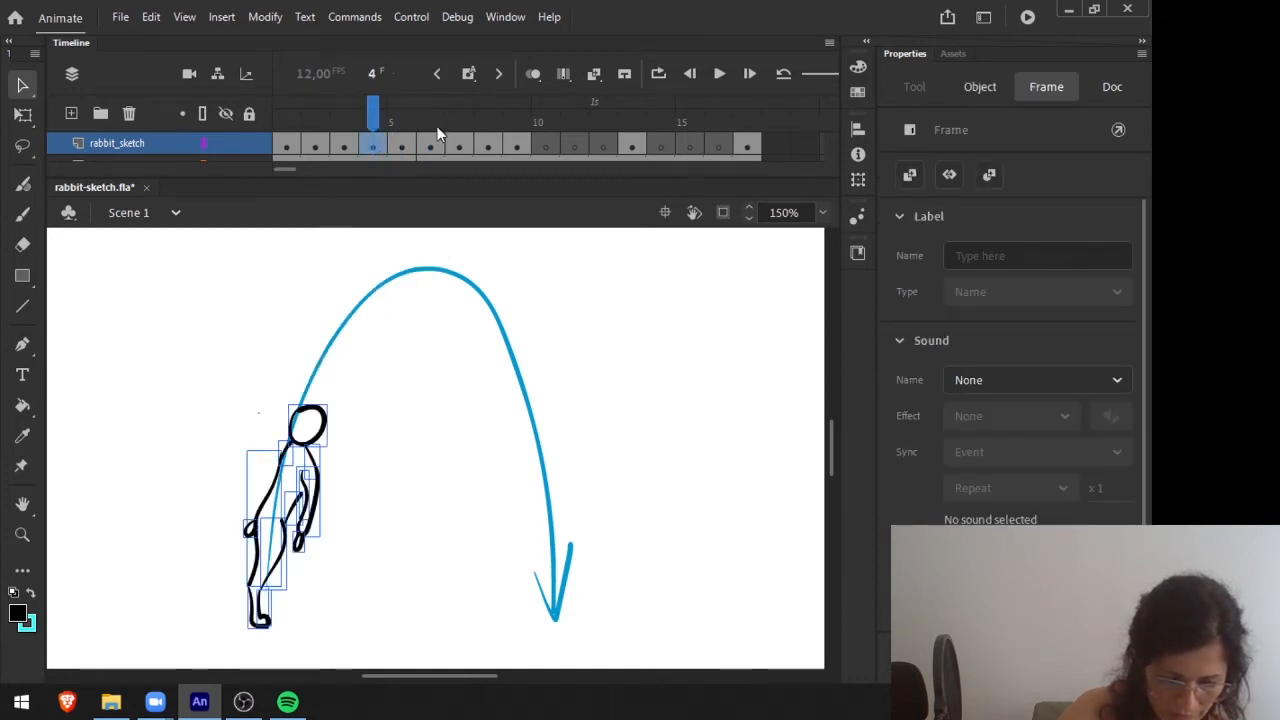
left_click(430, 147)
left_click(376, 145)
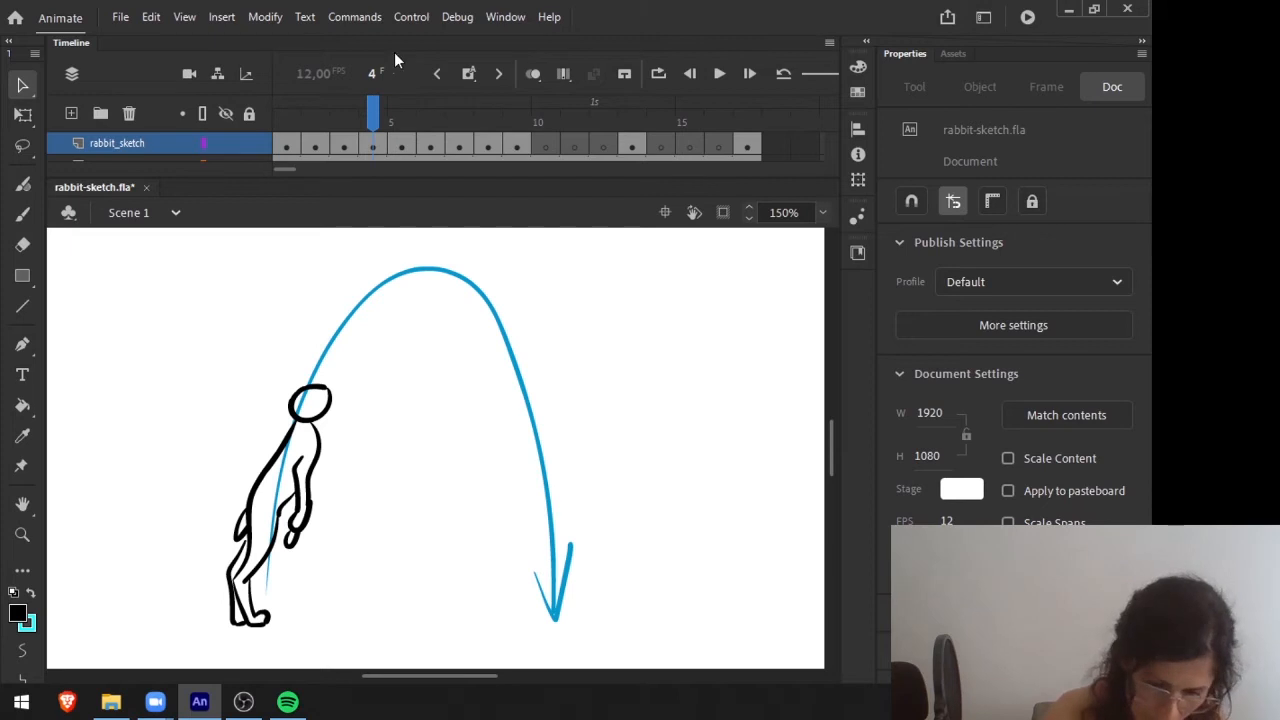
left_click(435, 118)
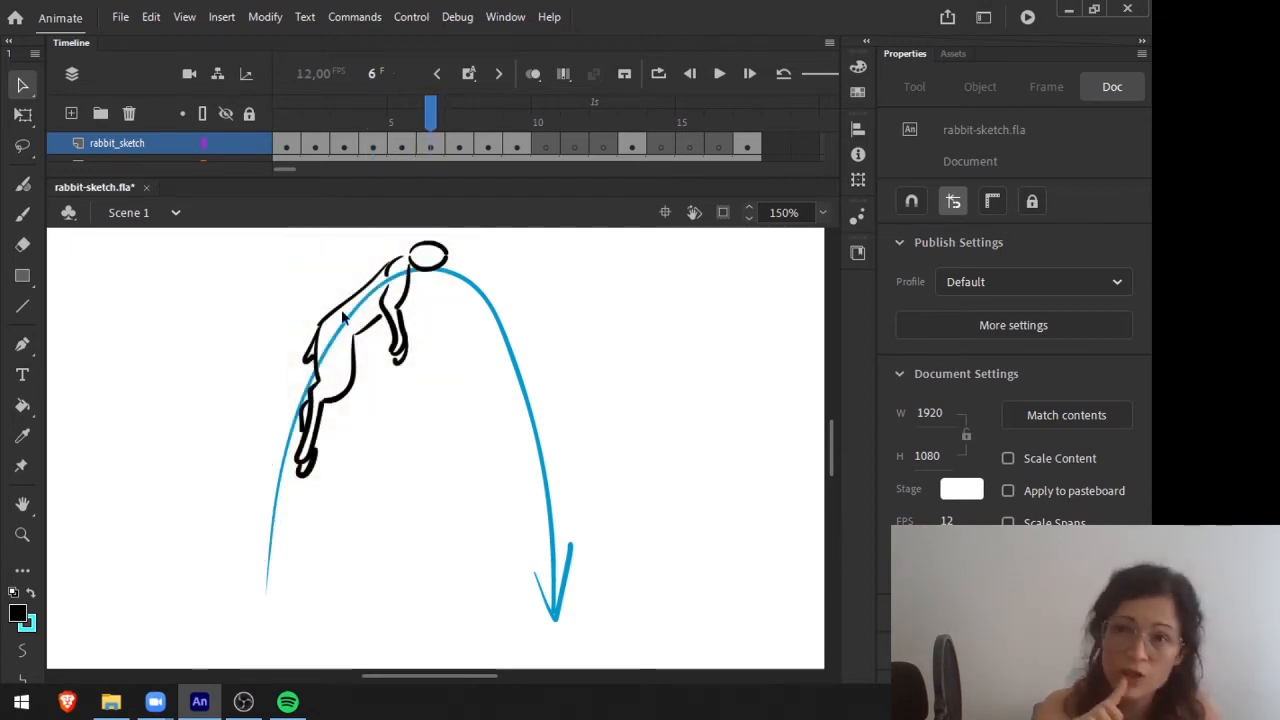
Step back and forth from the sitting pose on frame 1 through the jump toward the arc's peak.
left_click_drag(433, 106, 287, 115)
key("period")
key("period")
key("period")
key("period")
key("period")
key("period")
key("comma")
key("comma")
Flip repeatedly through the redrawn take-off and rising poses to check how smoothly they flow into each other.
key("comma")
key("comma")
key("comma")
key("comma")
key("period")
key("period")
key("period")
key("period")
key("period")
key("period")
key("period")
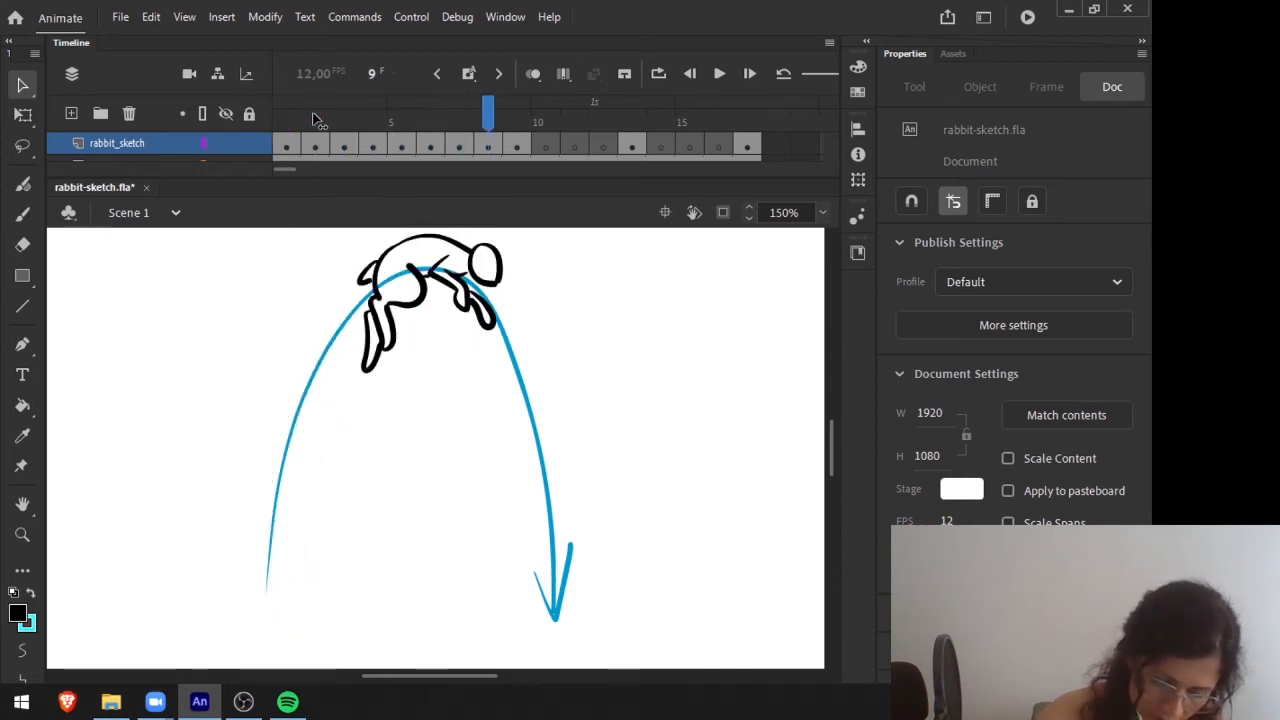
key("comma")
key("comma")
key("comma")
key("comma")
key("comma")
Step between the descending pose on frame 9 and the stretch on frame 5 to check the motion over the peak.
key("comma")
key("comma")
key("period")
key("period")
key("period")
key("period")
key("period")
key("period")
key("period")
key("period")
key("comma")
key("comma")
key("comma")
key("comma")
key("comma")
key("comma")
key("comma")
key("comma")
key("period")
key("period")
key("period")
key("period")
left_click(515, 117)
key("comma")
key("comma")
key("comma")
key("comma")
key("comma")
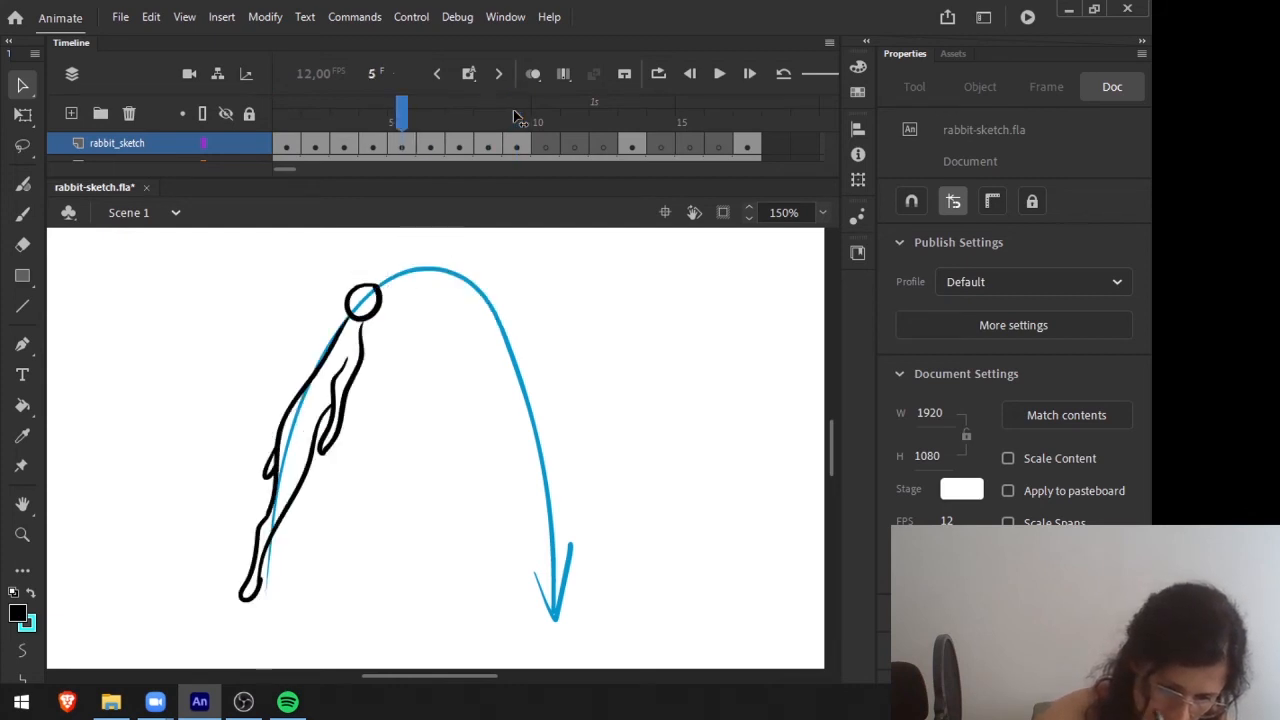
key("period")
key("period")
key("period")
key("period")
key("period")
key("period")
key("comma")
key("comma")
key("comma")
key("comma")
key("comma")
key("comma")
key("comma")
key("comma")
key("comma")
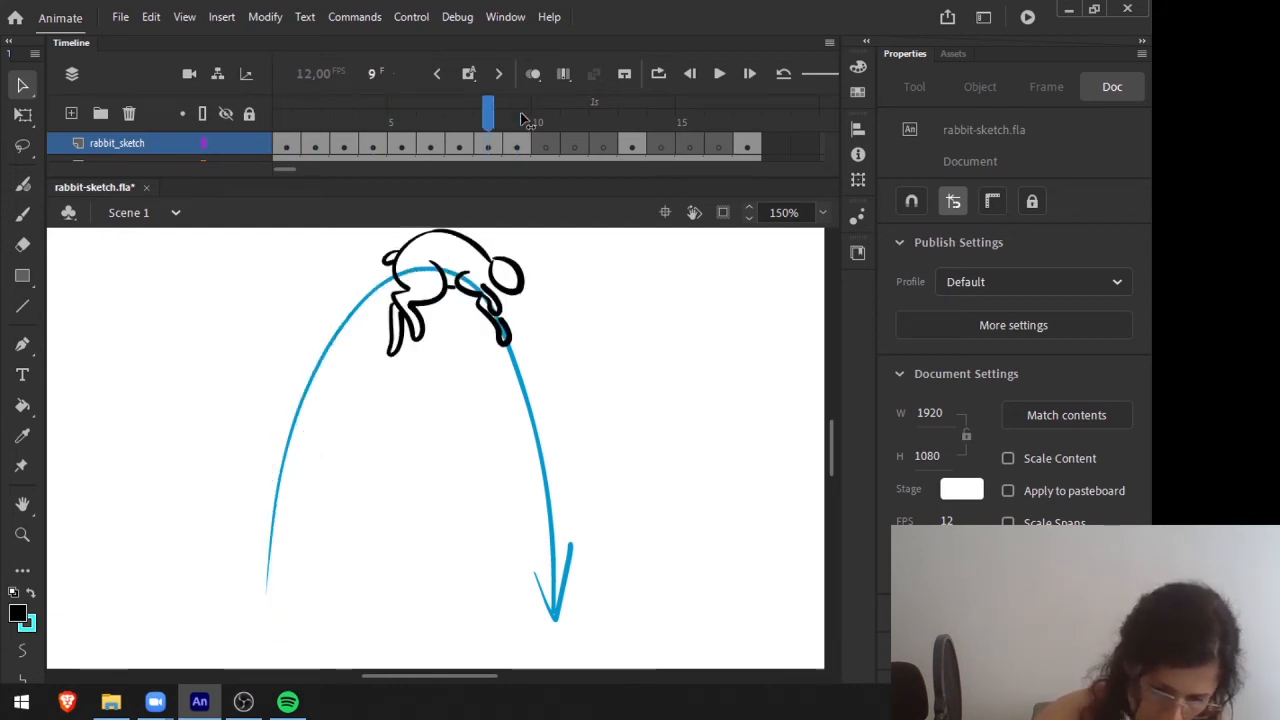
left_click(517, 114)
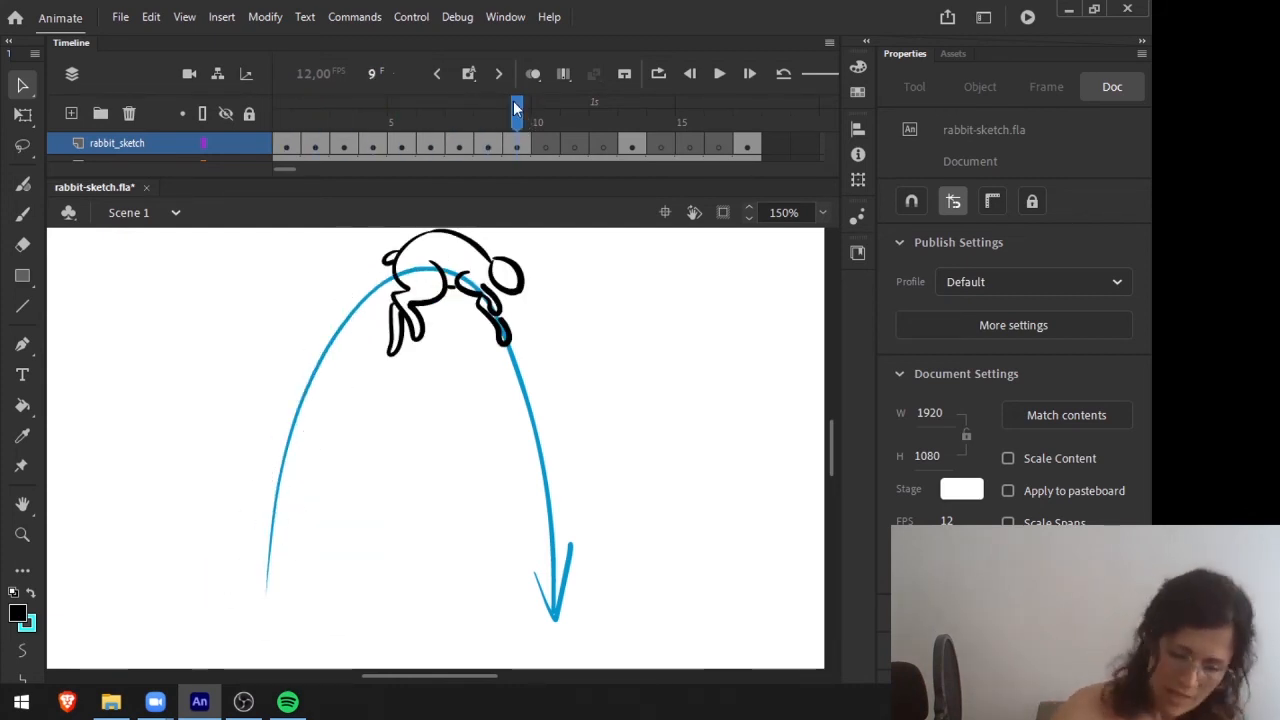
Compare the pose on frame 9 with the diving pose on frame 13 across the empty frames between them.
left_click(631, 117)
left_click(520, 117)
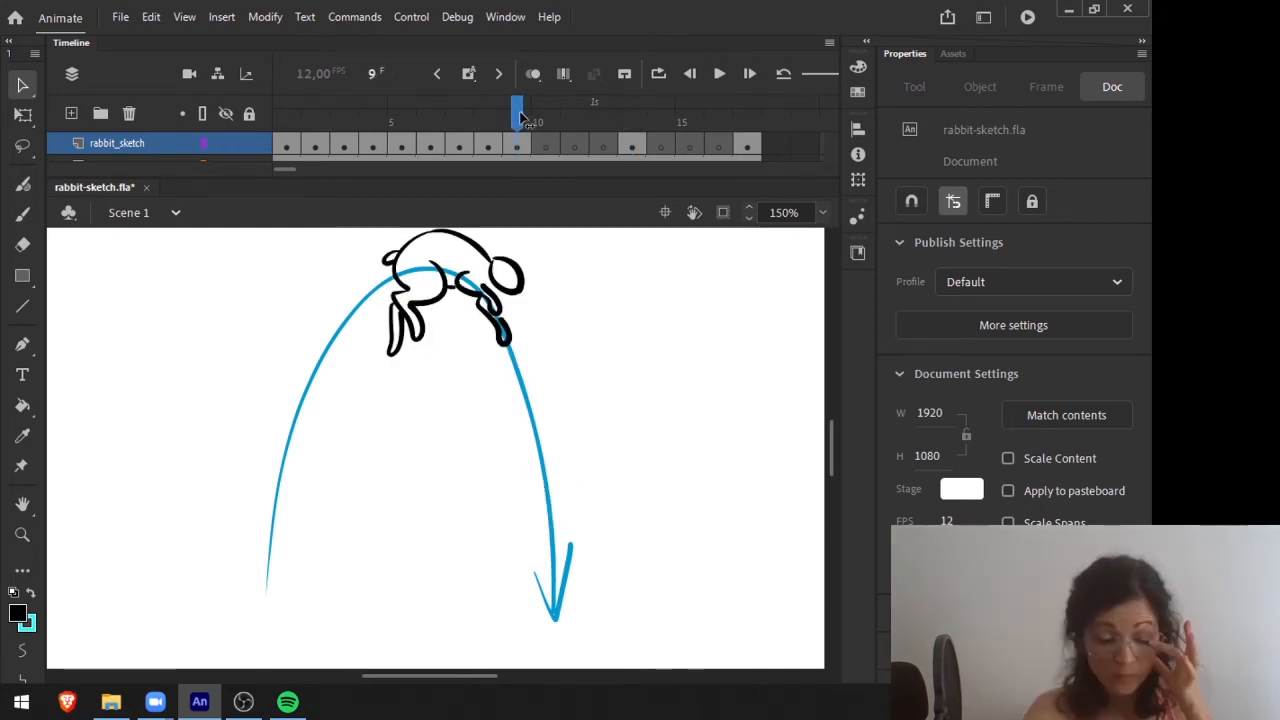
key("period")
key("period")
key("period")
key("period")
key("comma")
key("comma")
key("comma")
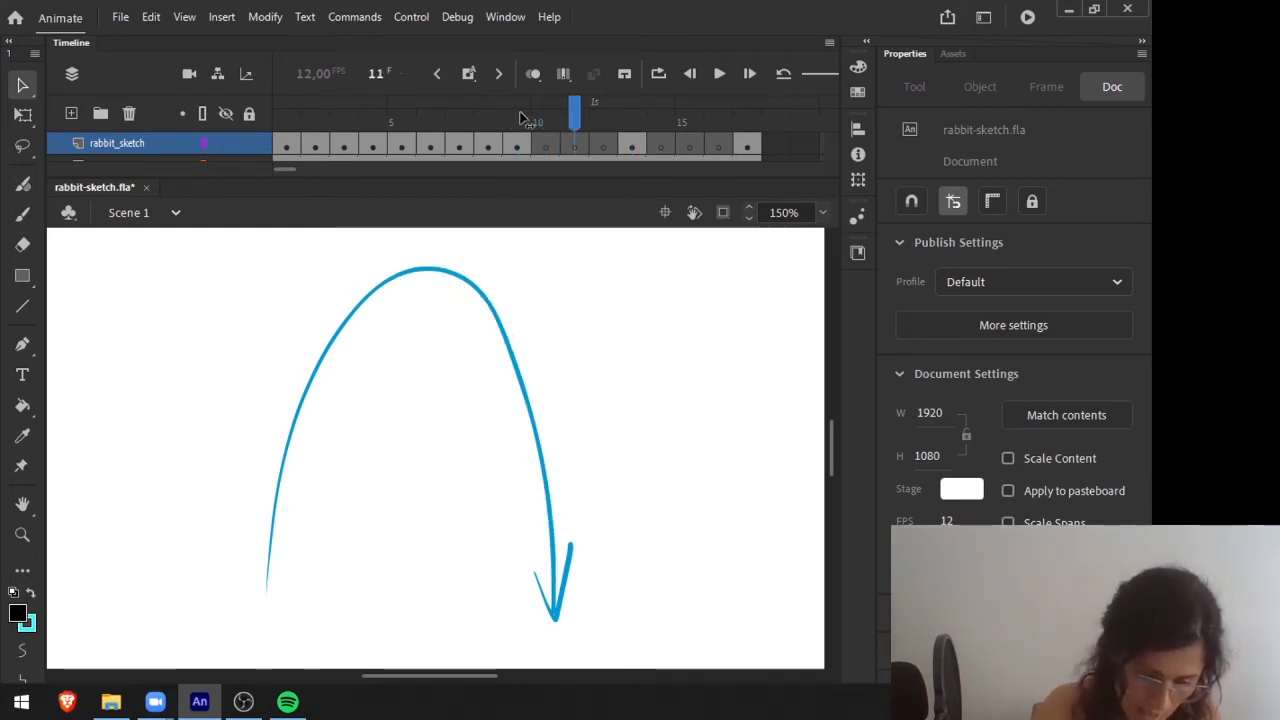
key("period")
key("period")
key("period")
Compare the diving pose on frame 13 with the take-off poses on frames 4 and 5.
left_click(631, 147)
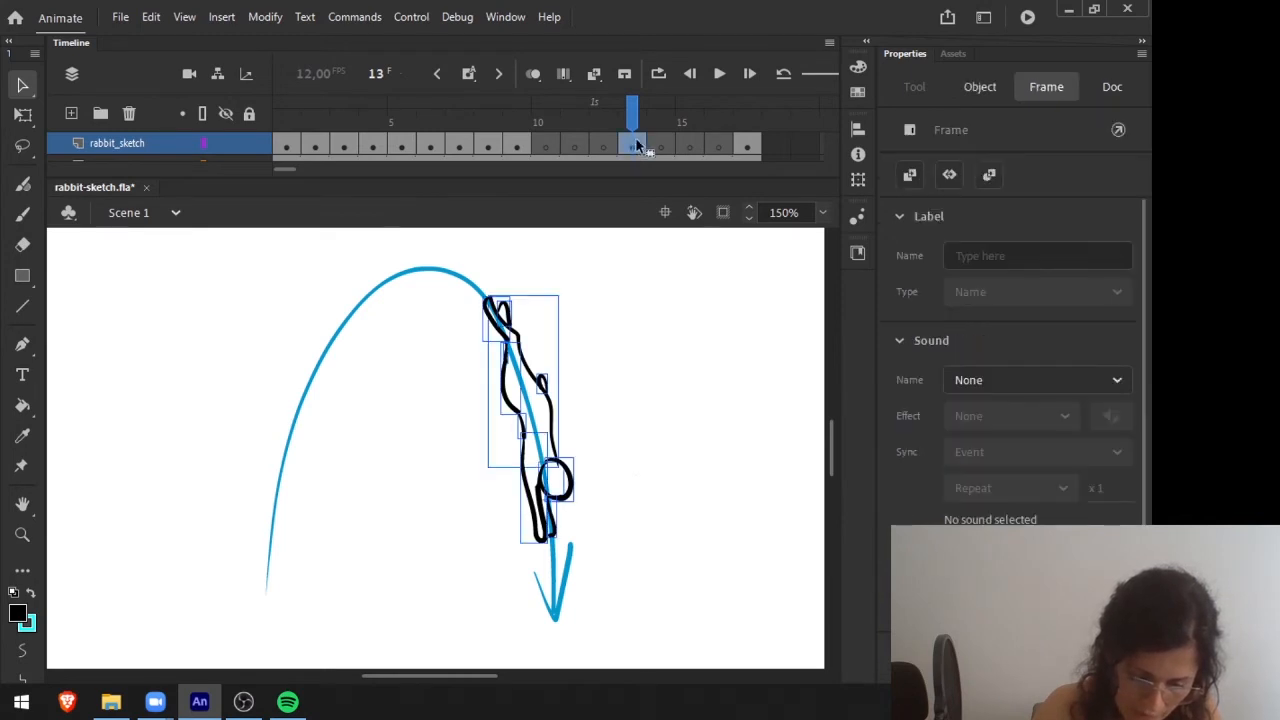
left_click_drag(375, 145, 405, 147)
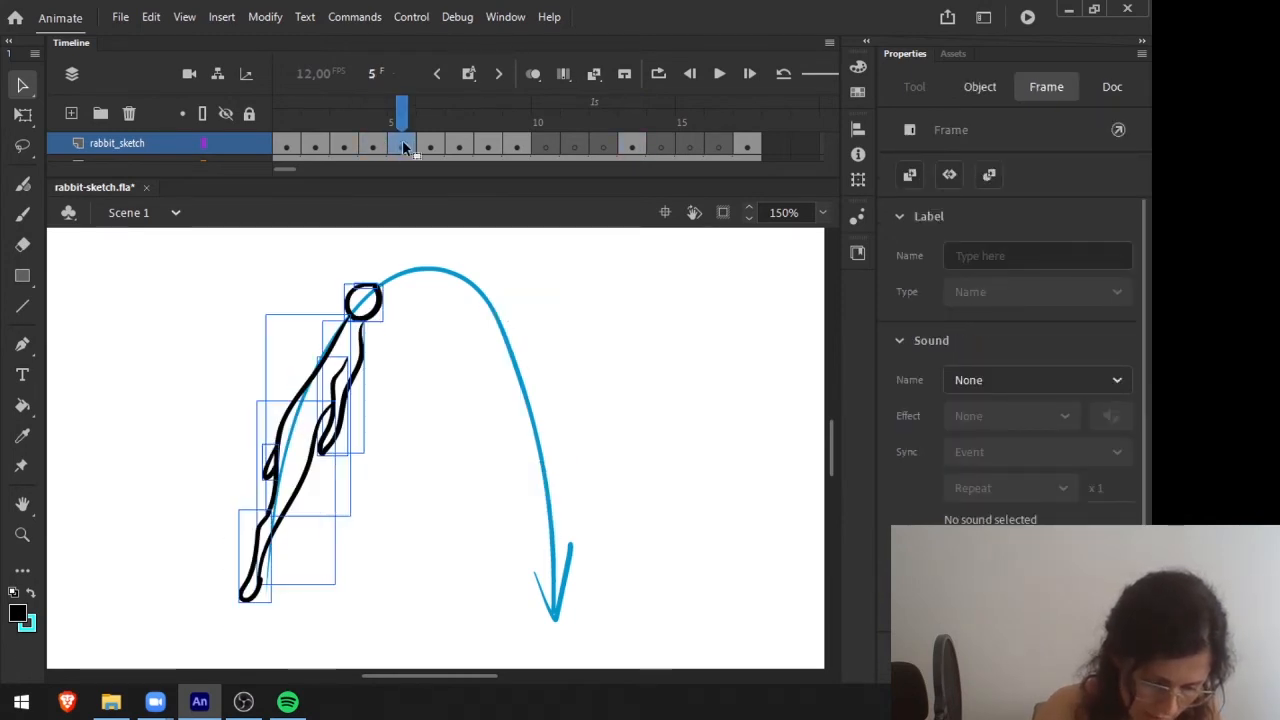
left_click(631, 147)
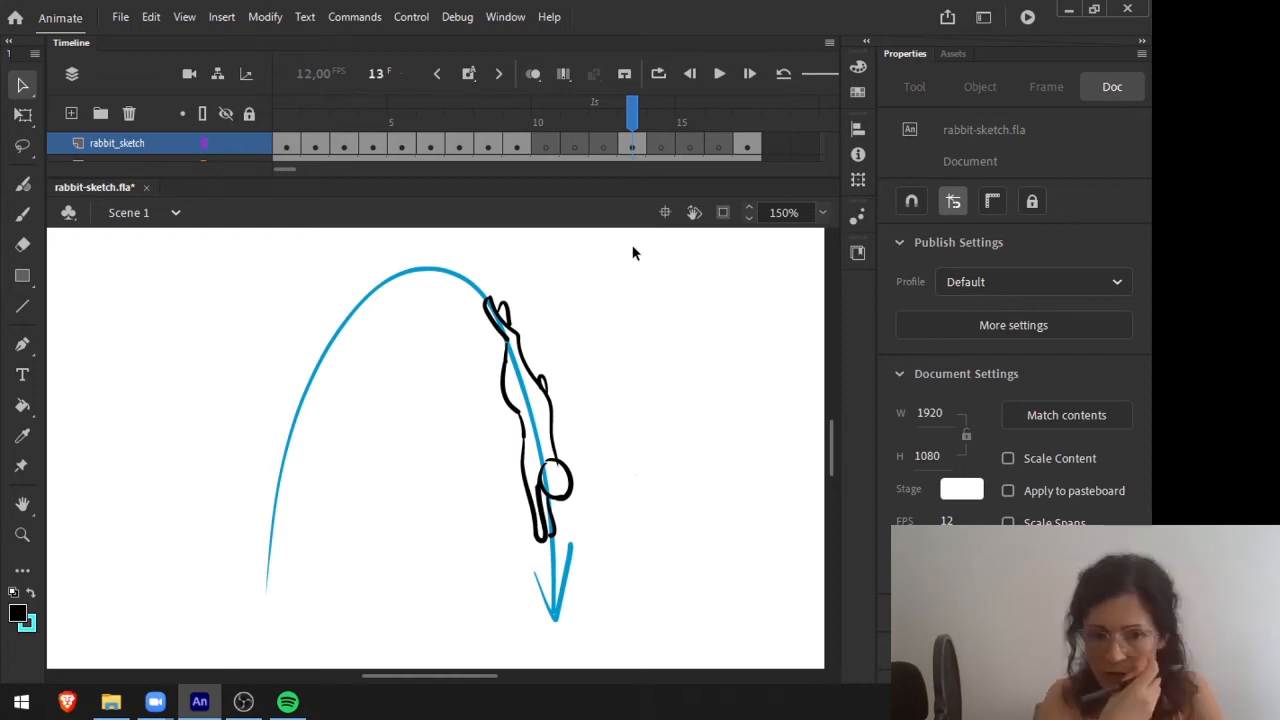
left_click(370, 112)
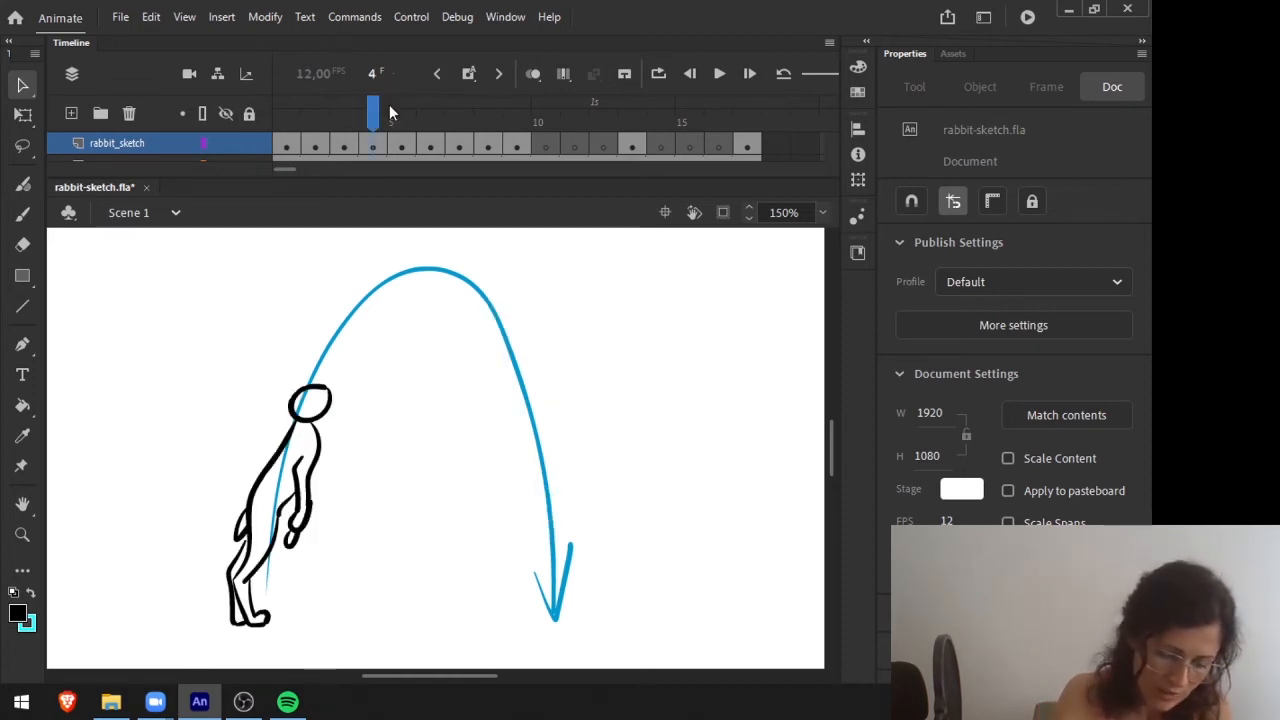
left_click(390, 110)
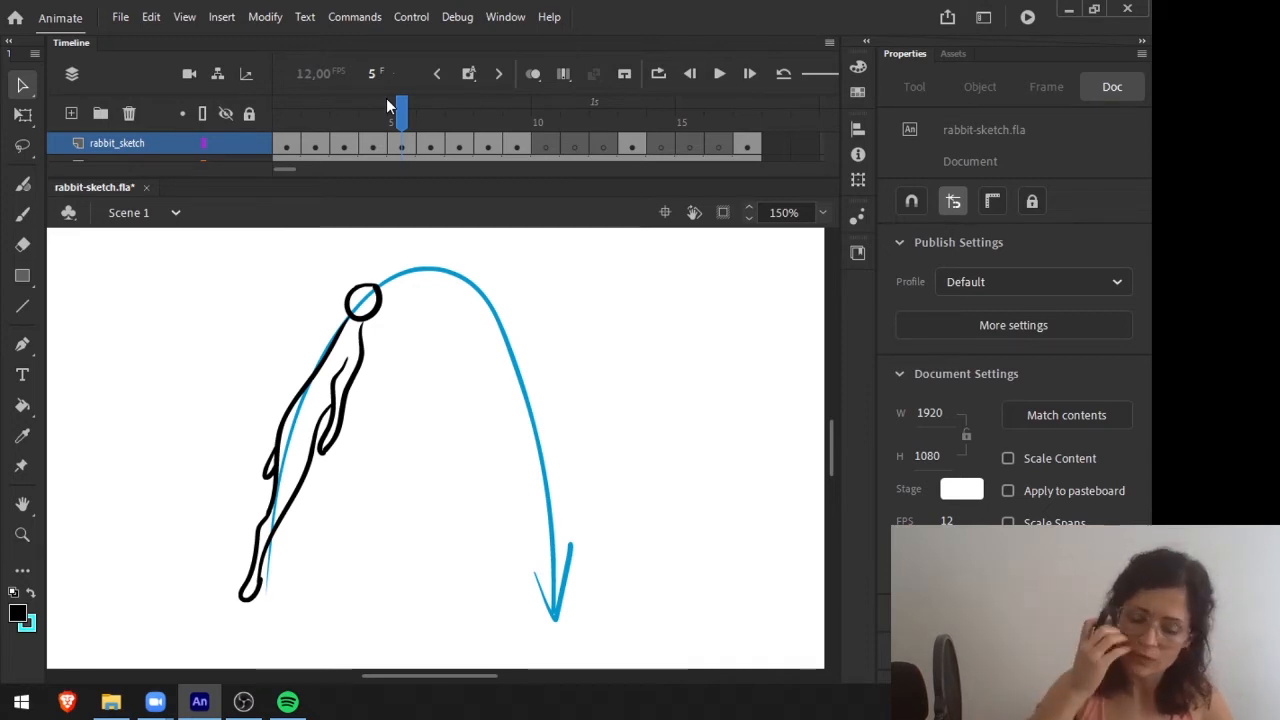
left_click(640, 104)
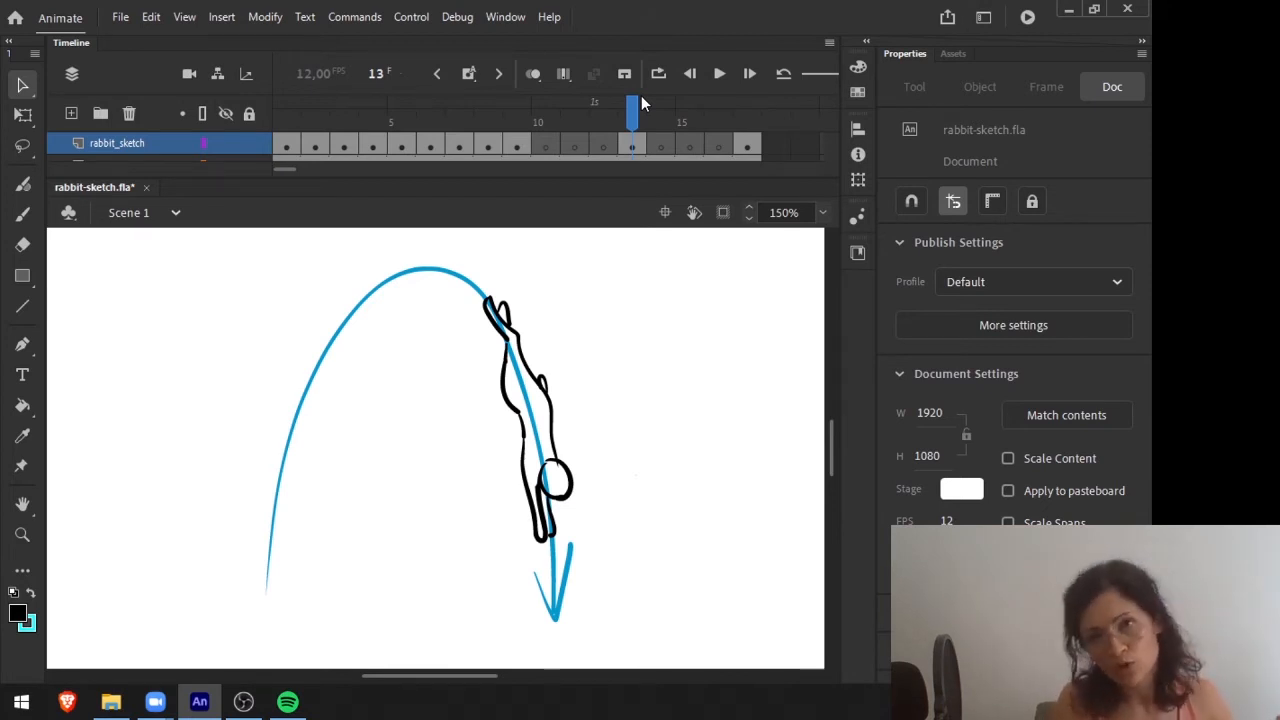
Try clearing the diving pose from frame 13 of the rabbit_sketch layer, and undo the deletion.
left_click(631, 146)
key("Delete")
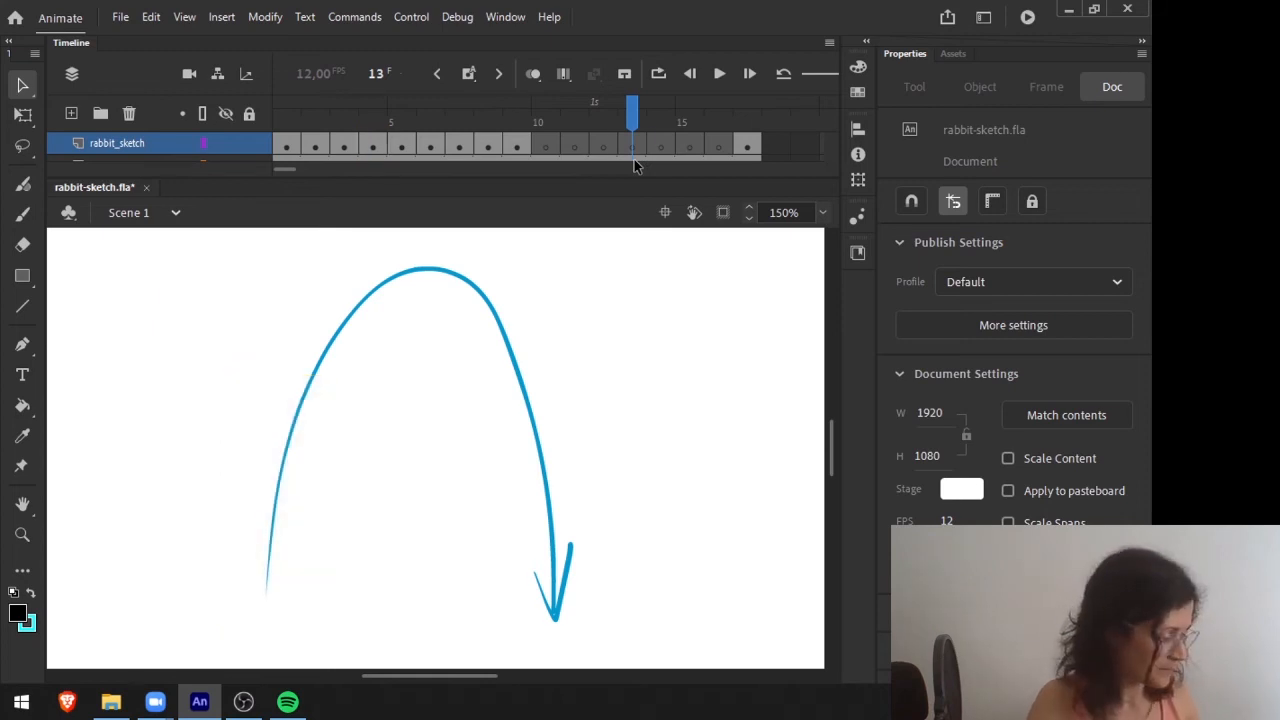
key("ctrl+z")
left_click(495, 321)
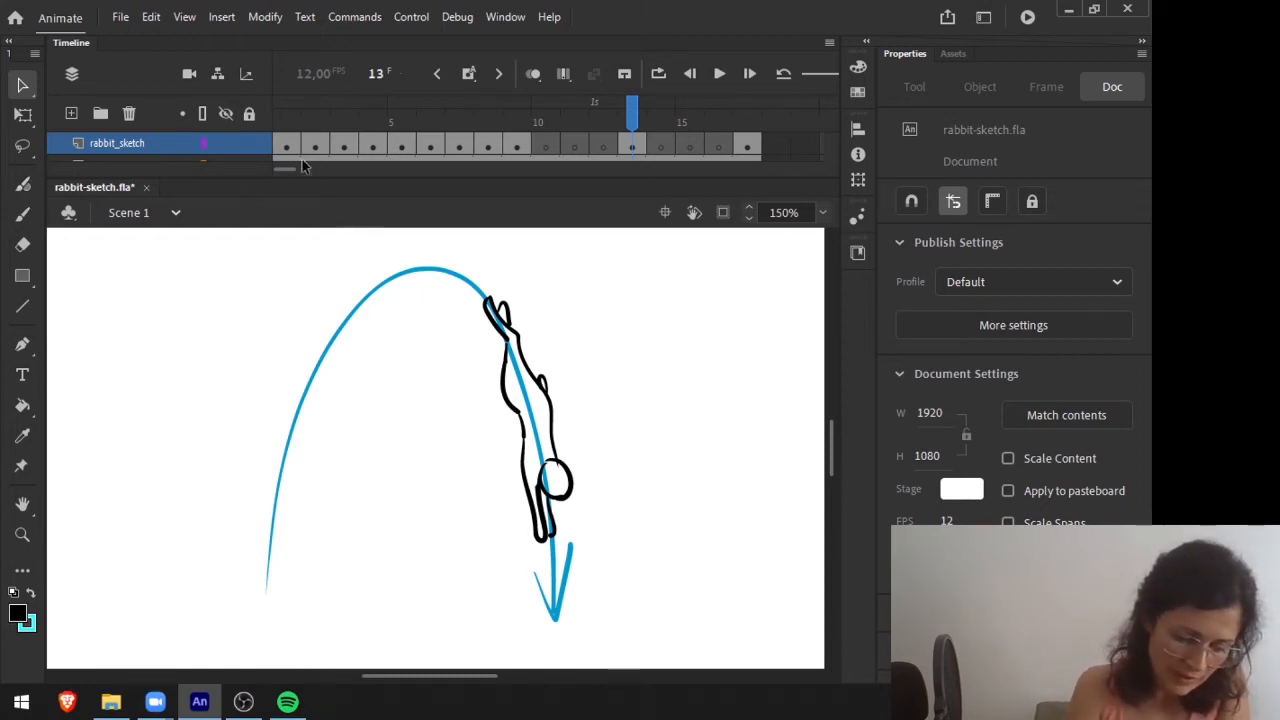
Try a green Fluid Brush stroke on frame 13 of Layer_3 below the diving rabbit's front paws, and undo it.
left_click_drag(636, 178, 638, 201)
left_click(638, 166)
key("b")
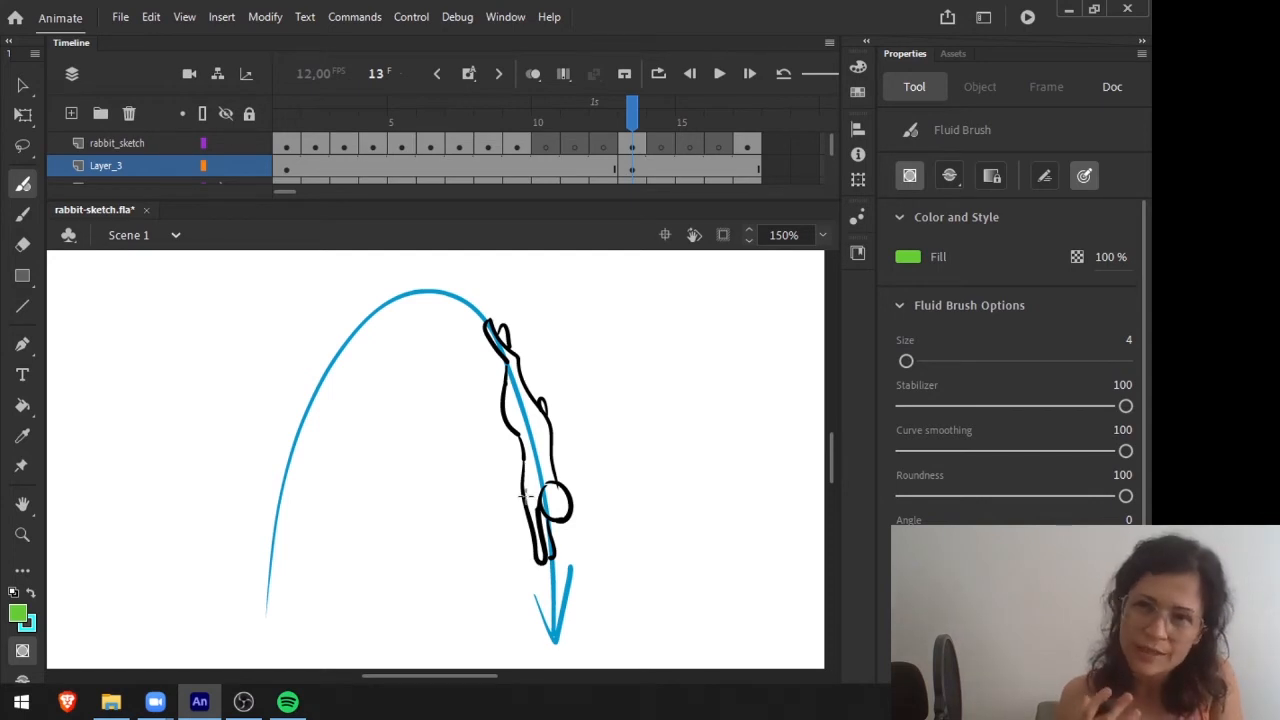
mouse_move(543, 553)
left_mouse_down()
mouse_move(554, 621)
mouse_move(609, 624)
left_mouse_up()
key("ctrl+z")
key("v")
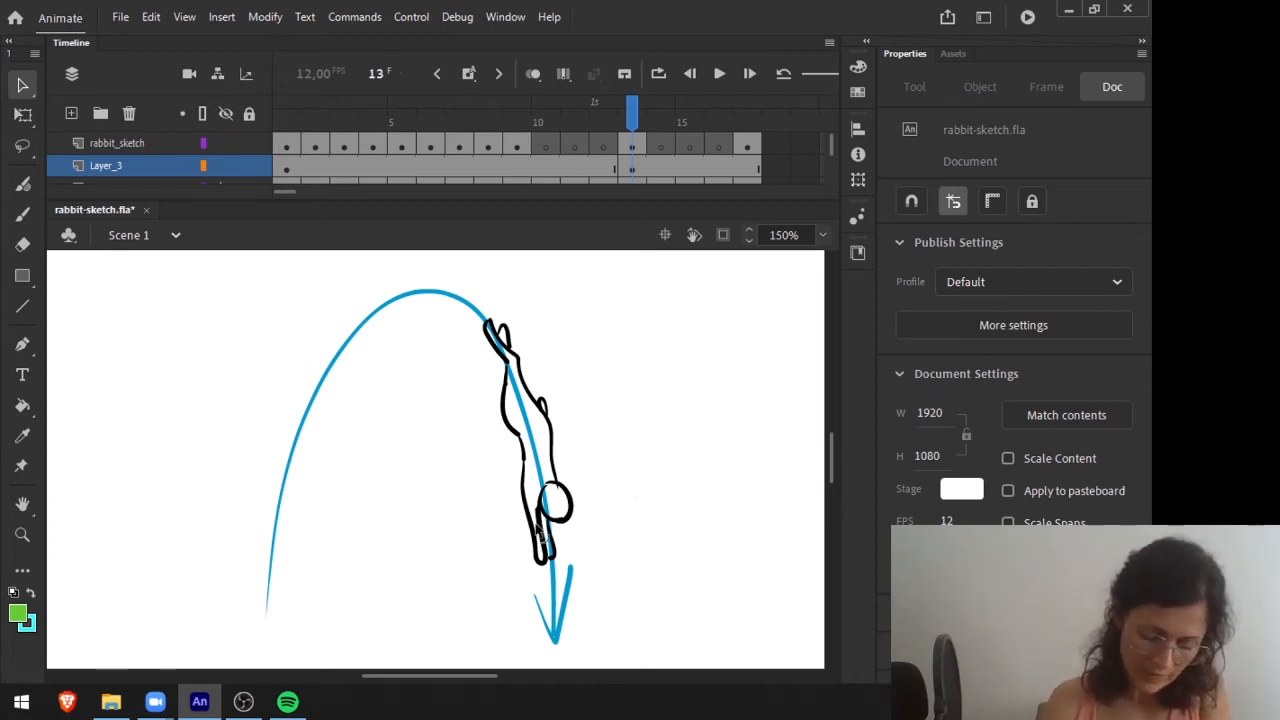
Redraw the rabbit_sketch pose on frame 13 with onion skinning, landing on its front paws at the arc's end with hind legs raised.
left_click(632, 147)
left_click_drag(605, 201, 618, 162)
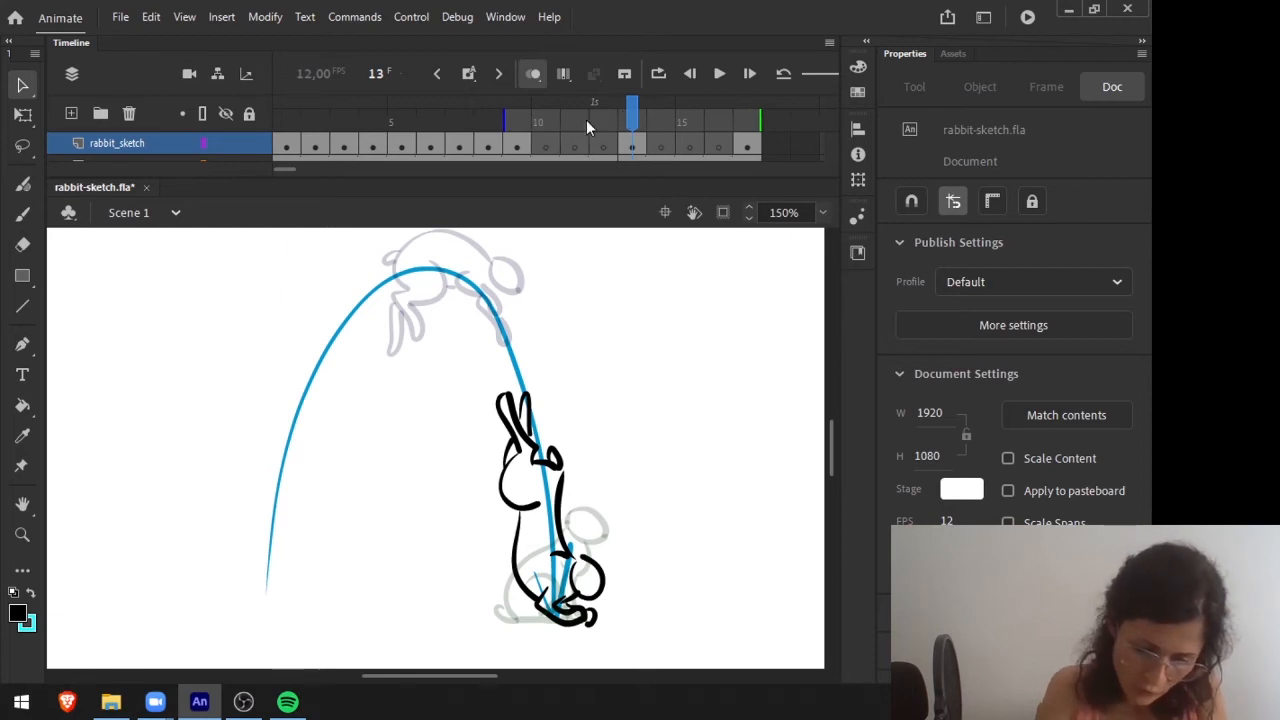
Narrow the onion skin range around frame 7 to one frame before and two frames after.
left_click_drag(427, 108, 455, 102)
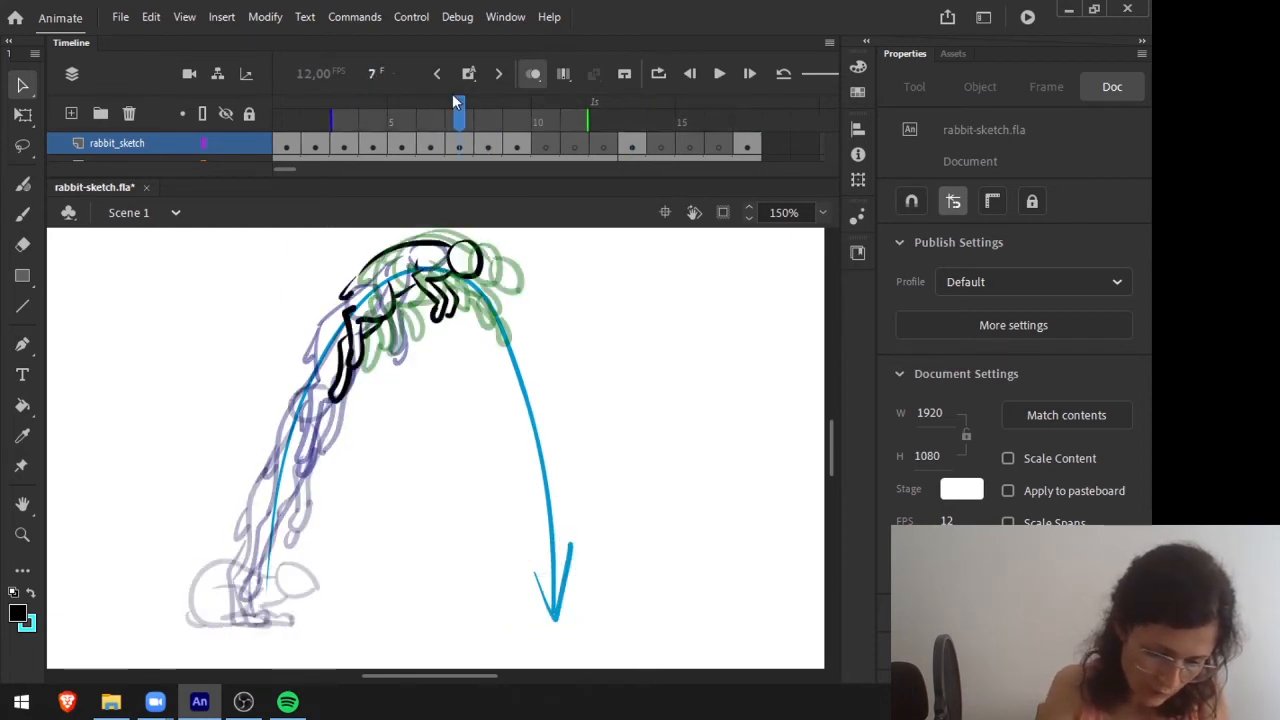
left_click_drag(332, 117, 390, 117)
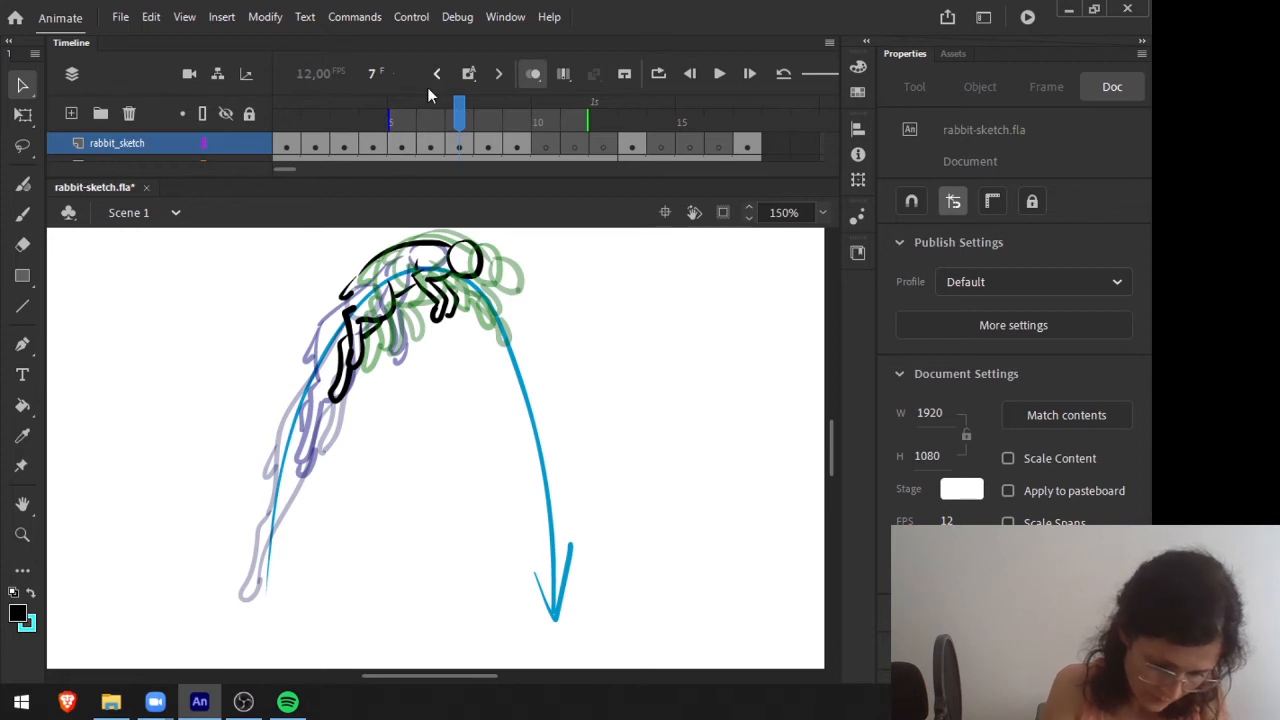
left_click_drag(588, 117, 530, 117)
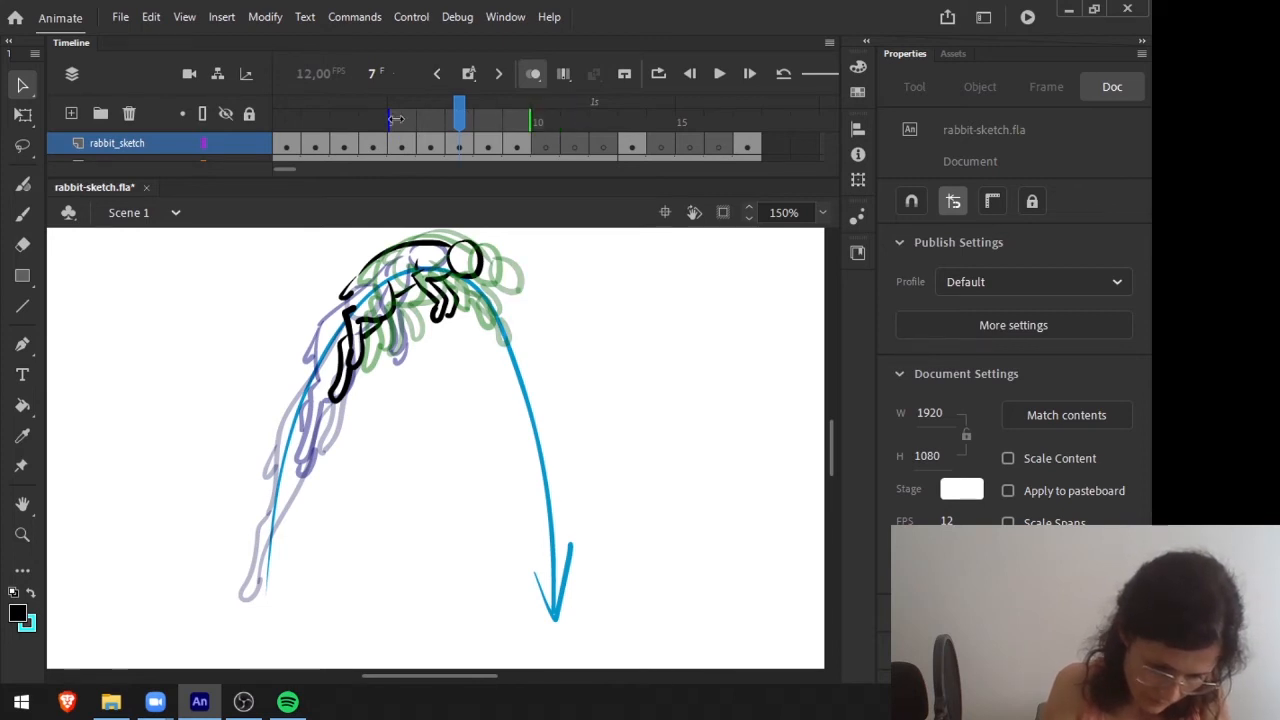
left_click_drag(392, 117, 418, 117)
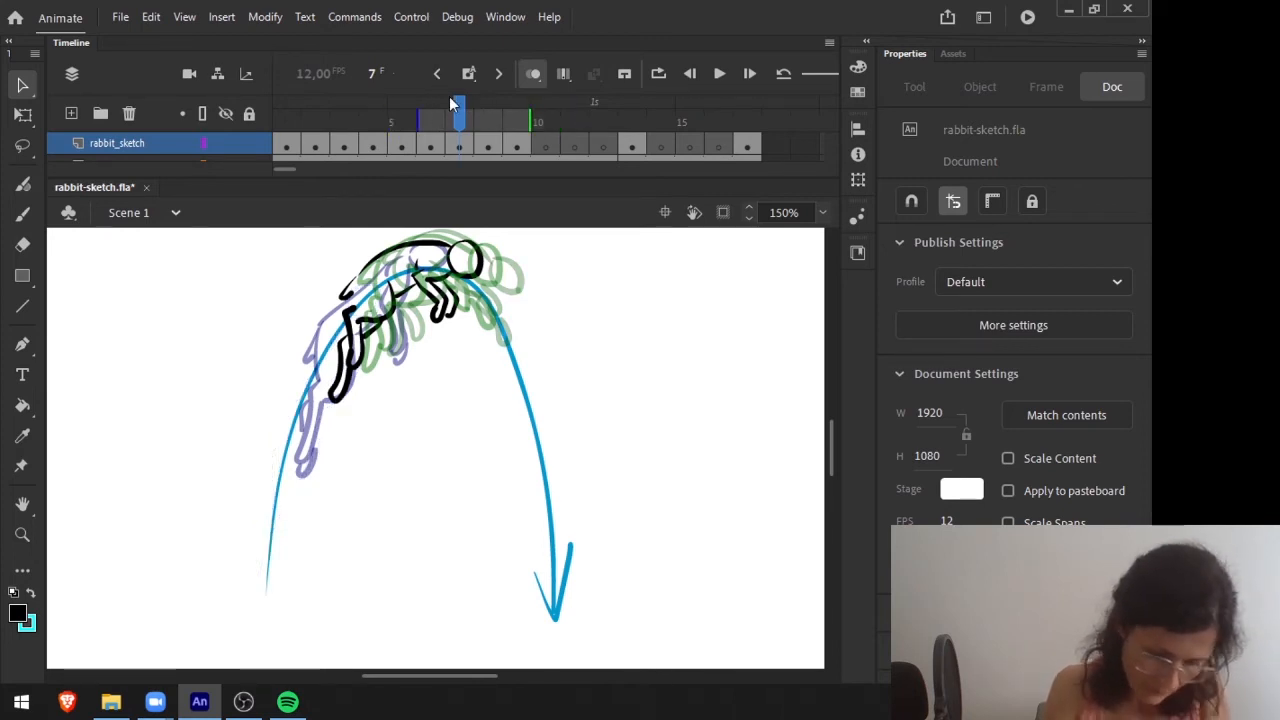
Flip back and forth through the rising and peak poses up to frame 11, comparing the spacing along the arc.
key("comma")
key("comma")
key("comma")
key("period")
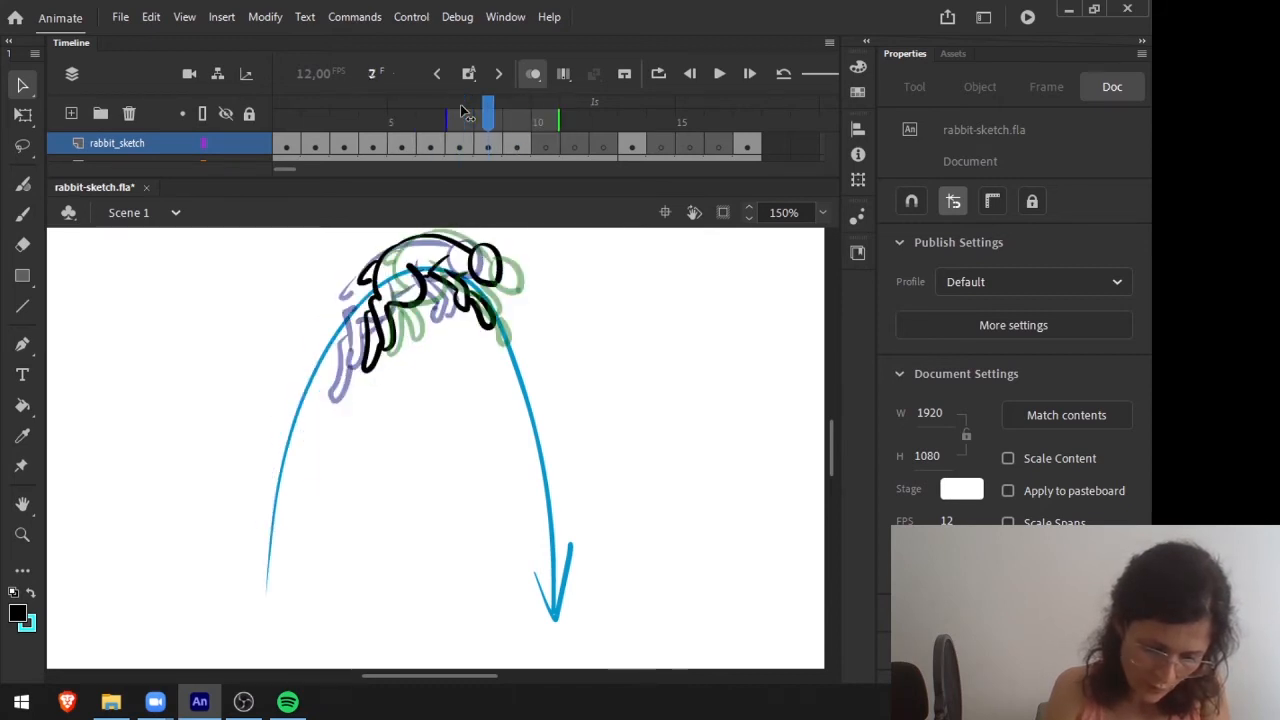
key("period")
key("period")
key("period")
key("comma")
key("period")
key("comma")
key("period")
key("comma")
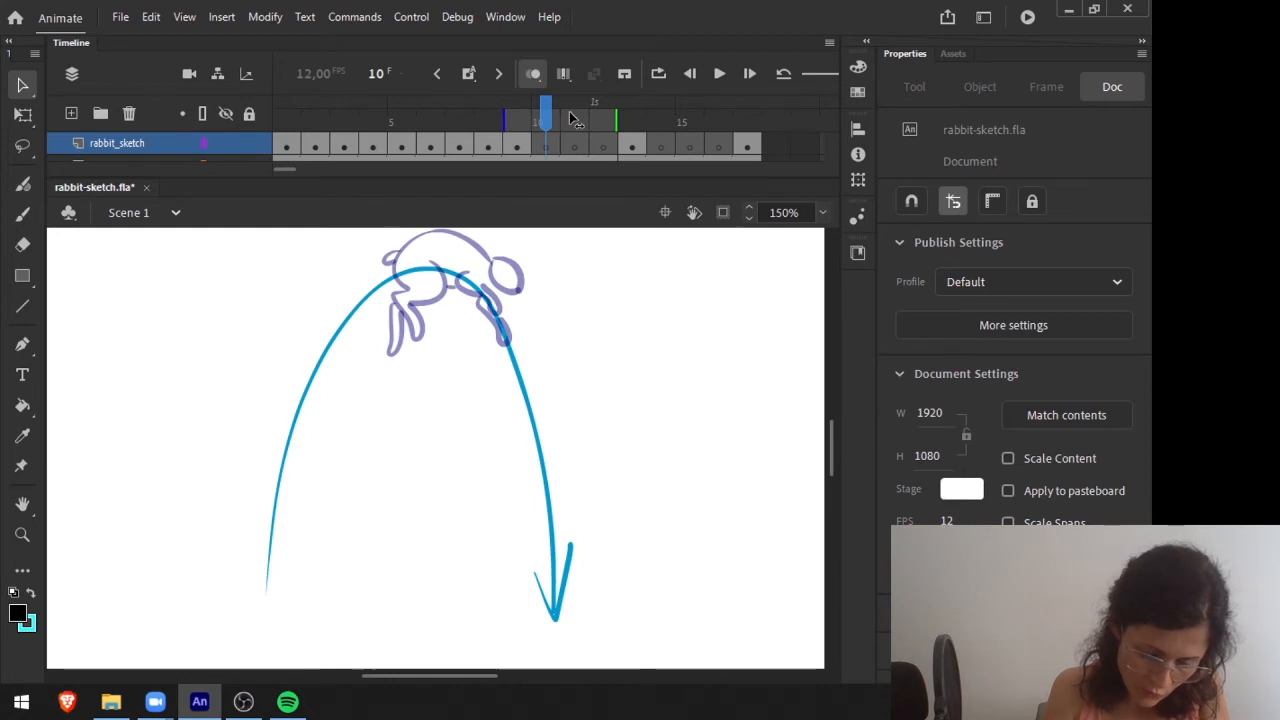
Draw rabbit_sketch in-between poses on frames 10 and 11, tipping over the arc's peak into the dive, with onion skinning reaching back to frame 9.
key("period")
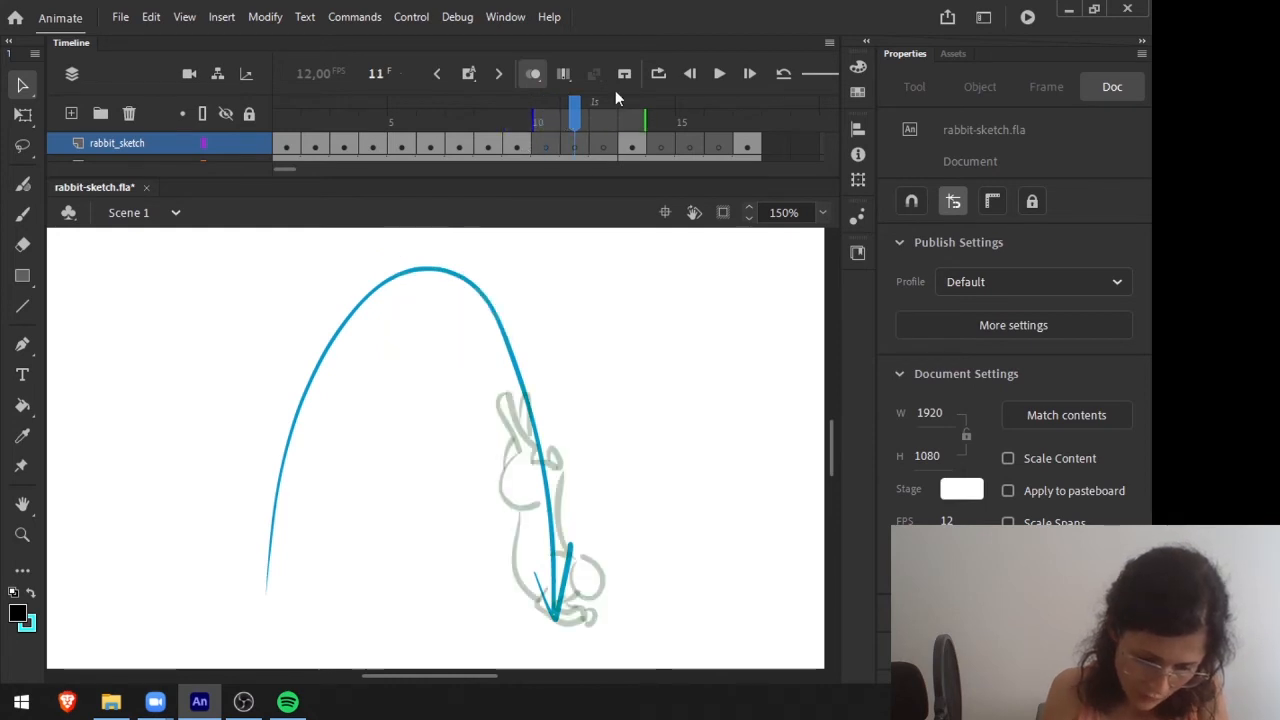
left_click_drag(533, 114, 501, 113)
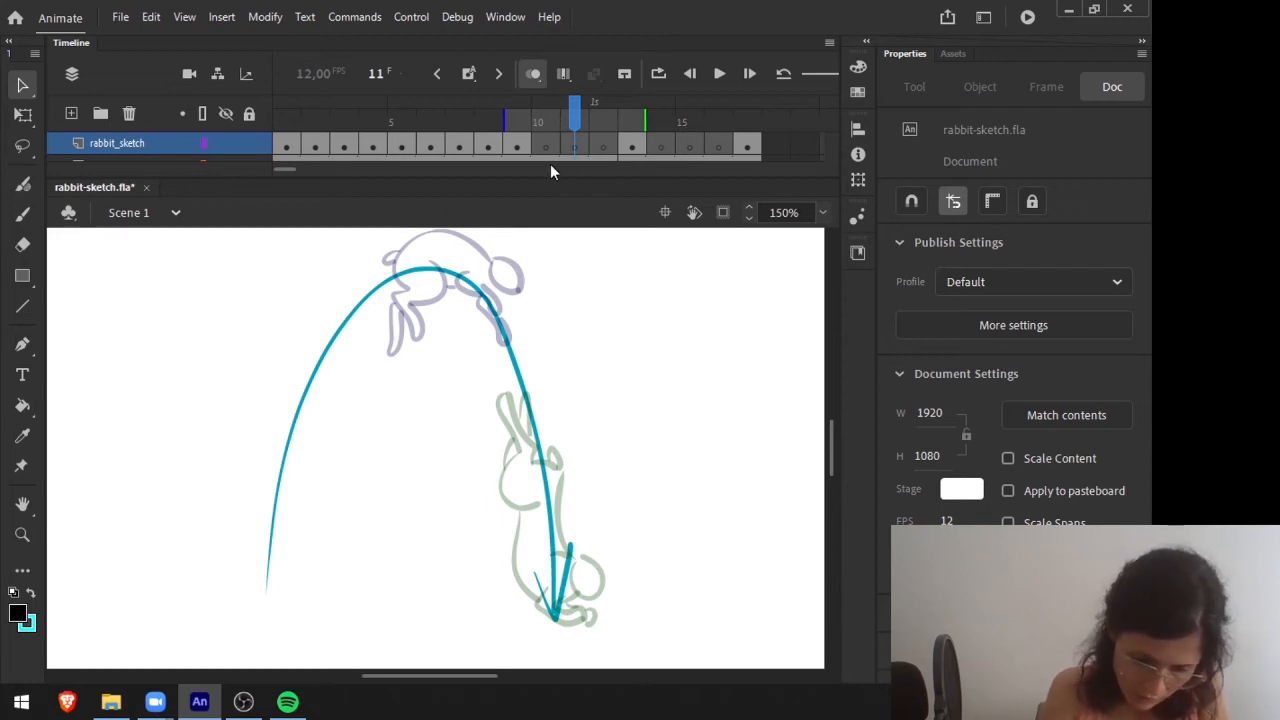
mouse_move(574, 118)
left_mouse_down()
mouse_move(546, 112)
mouse_move(575, 103)
left_mouse_up()
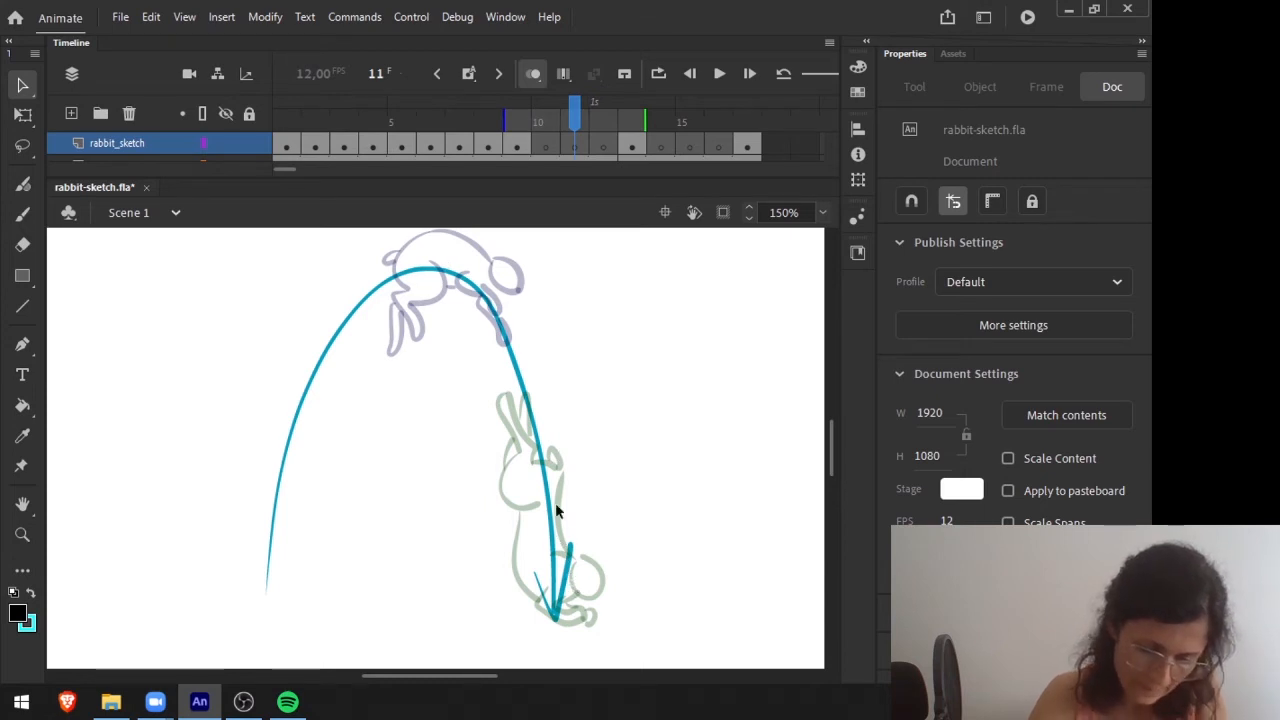
left_click(552, 143)
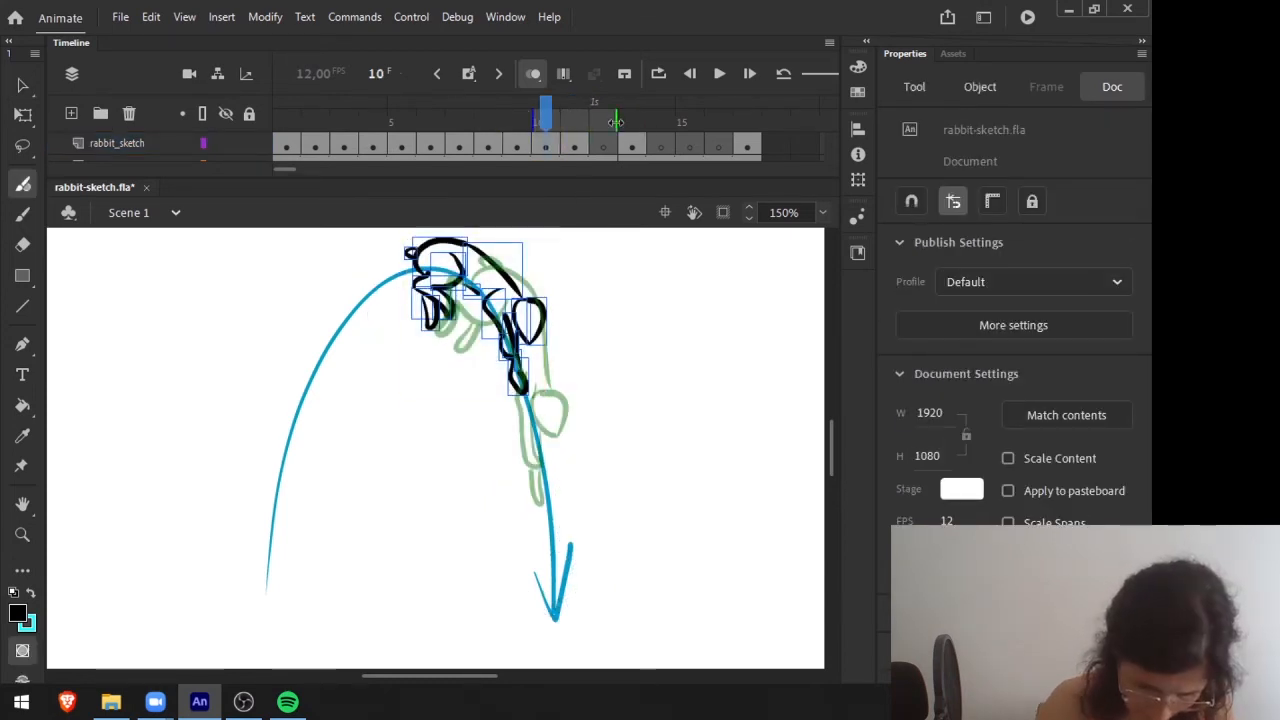
Limit the onion skin to one frame before and one after, and compare the poses on frames 9, 10 and 11.
mouse_move(615, 117)
left_mouse_down()
mouse_move(505, 120)
mouse_move(548, 122)
left_mouse_up()
key("comma")
key("period")
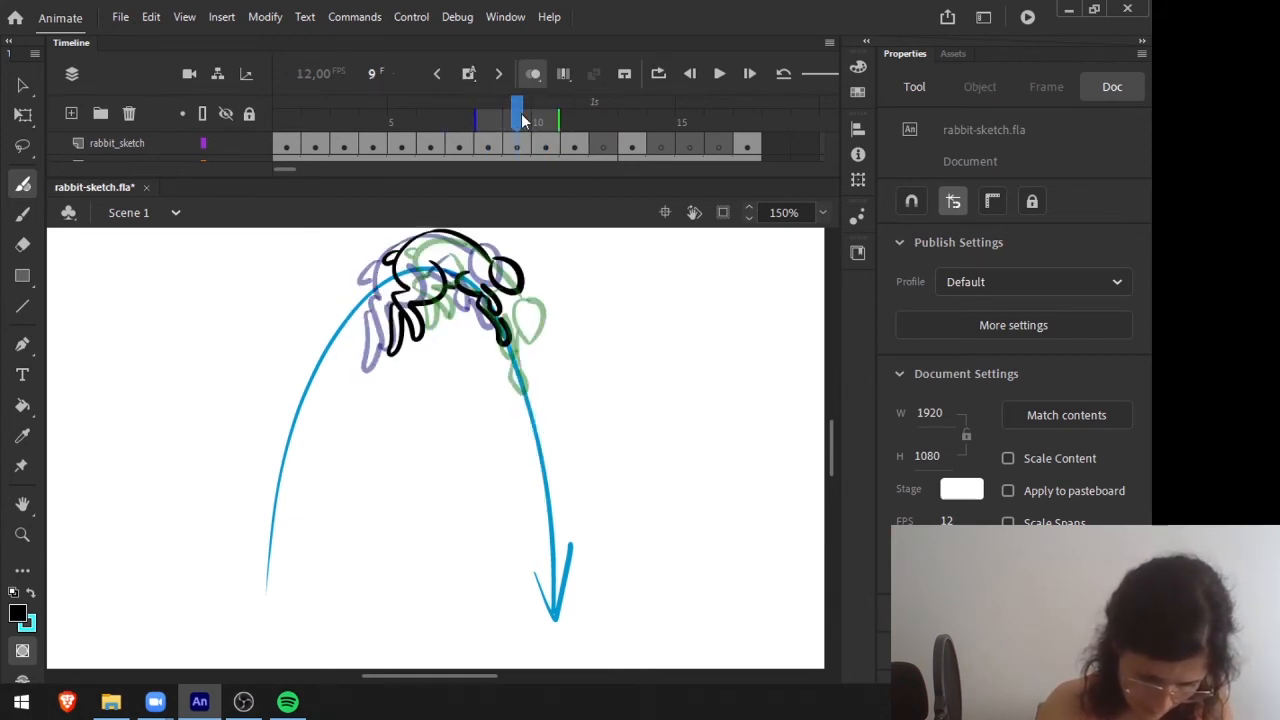
key("period")
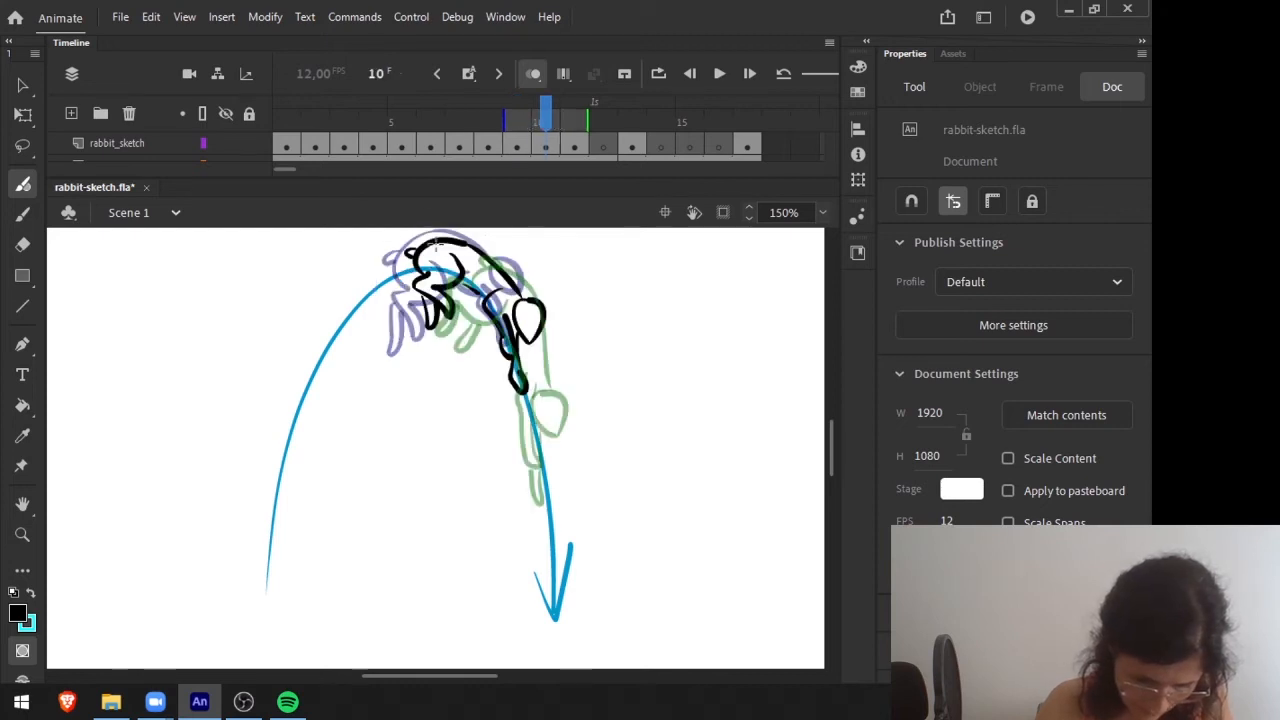
key("period")
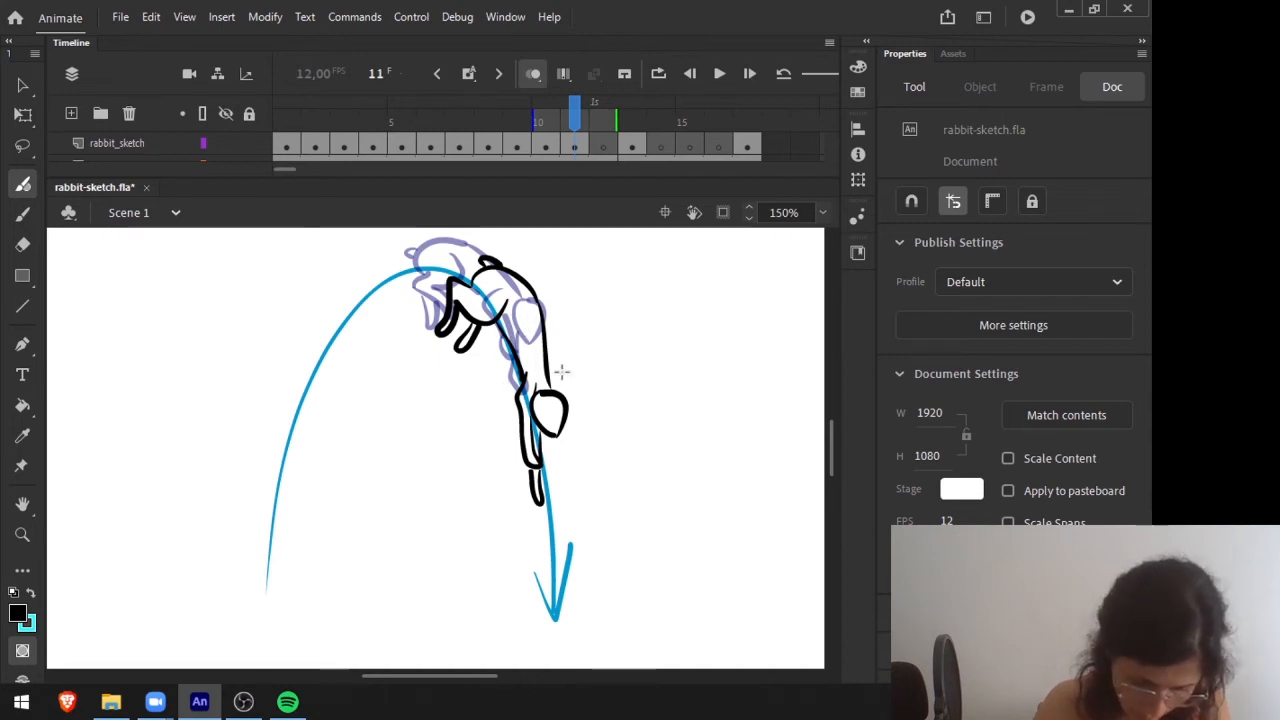
Draw a stretched diving pose on frame 12 of rabbit_sketch, with the front paws reaching the arc's end and the hind legs trailing above.
left_click(590, 118)
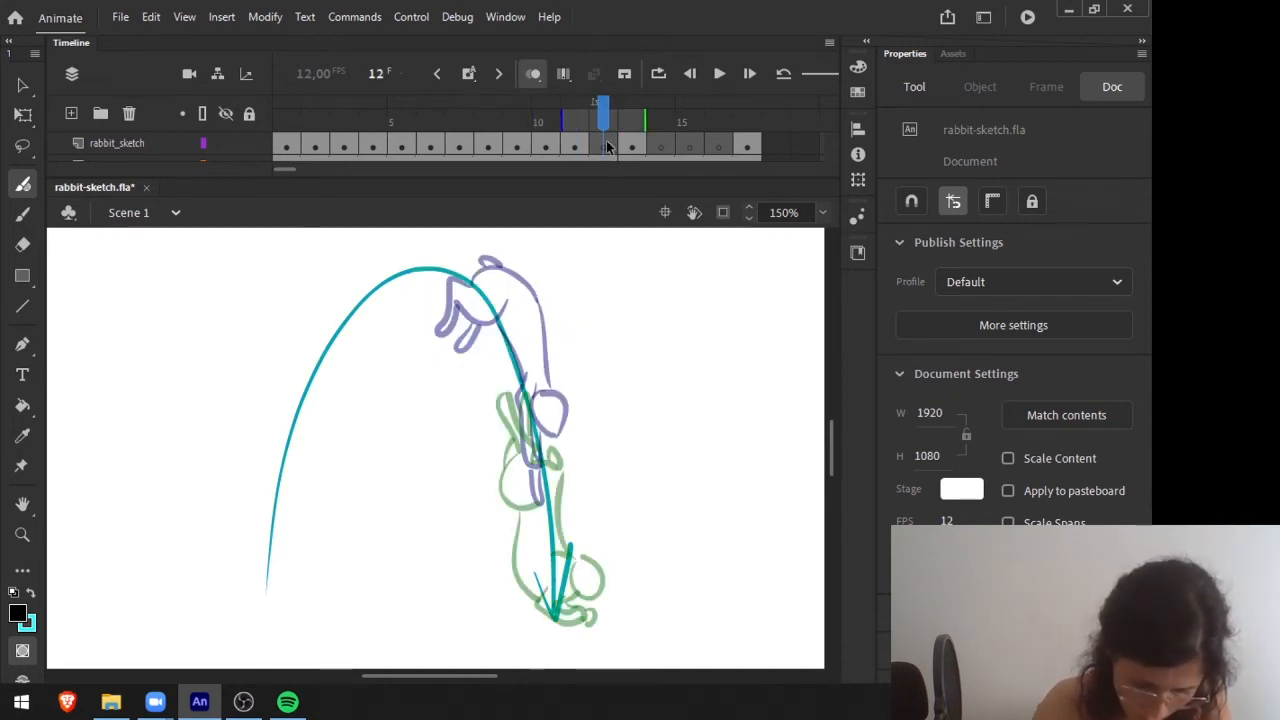
left_click(605, 146)
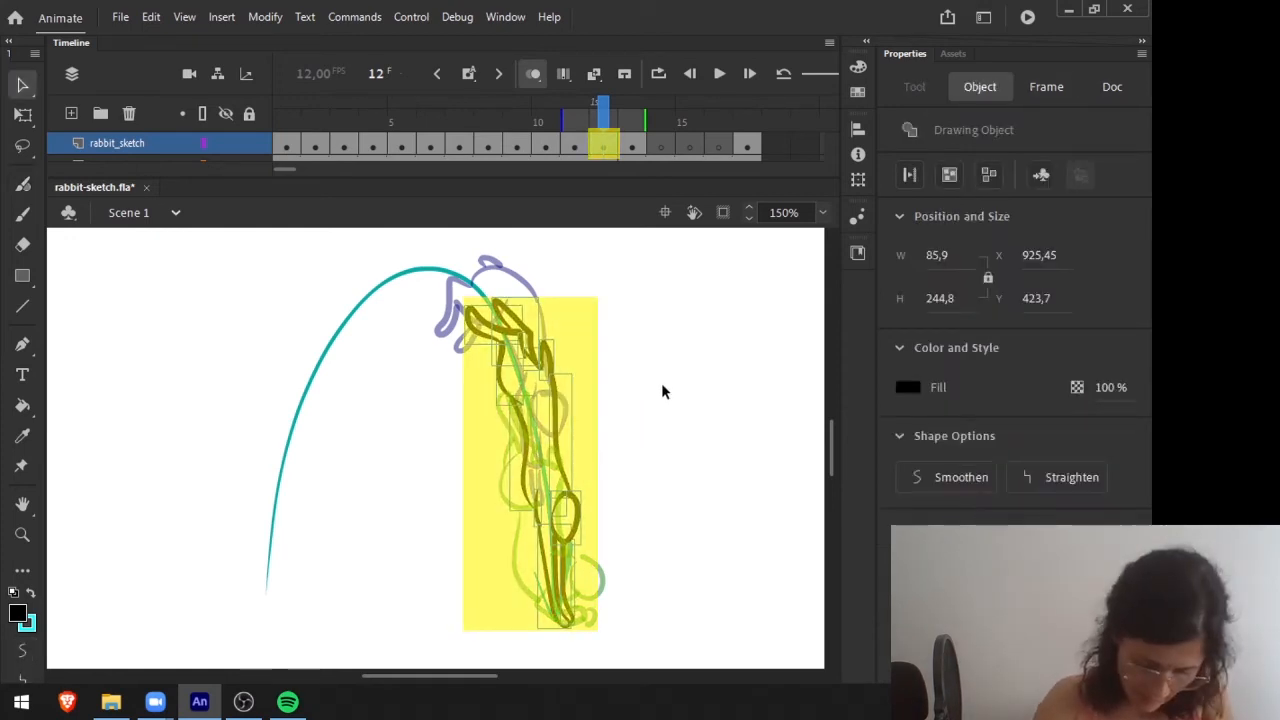
left_click(661, 384)
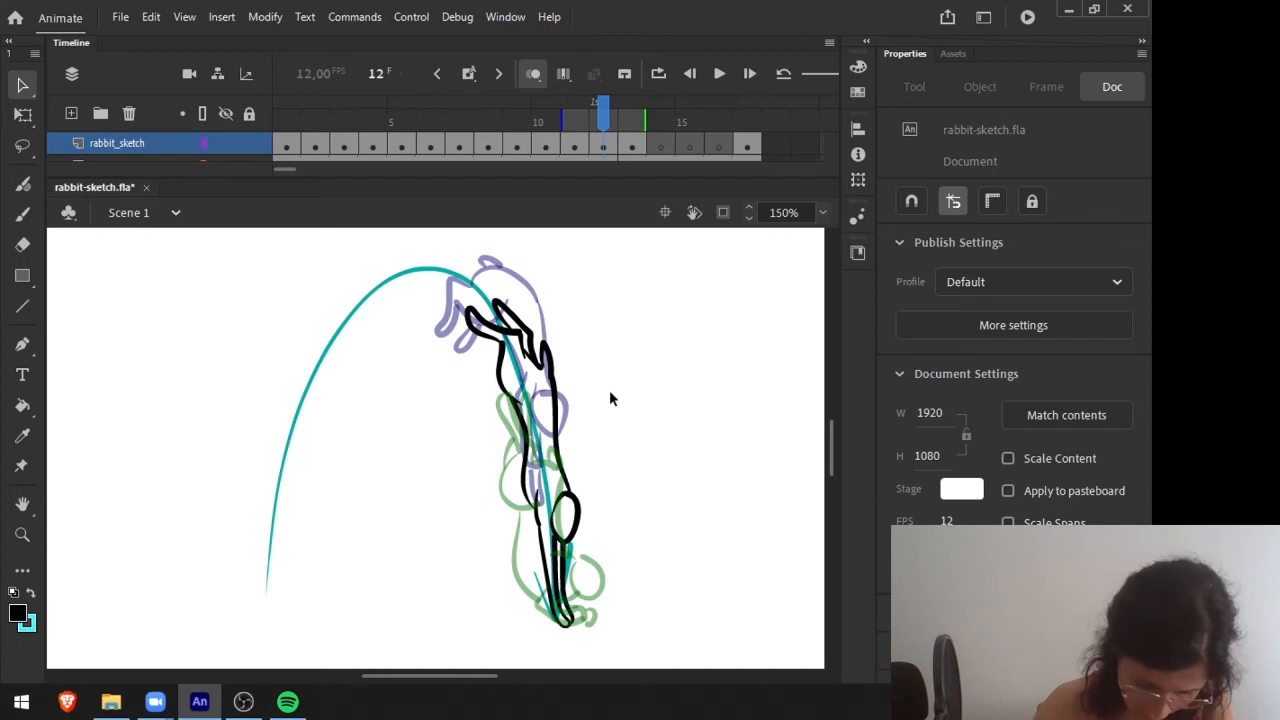
Shift the whole landing pose on frame 13 slightly left, to about X 940, Y 493.
left_click(632, 147)
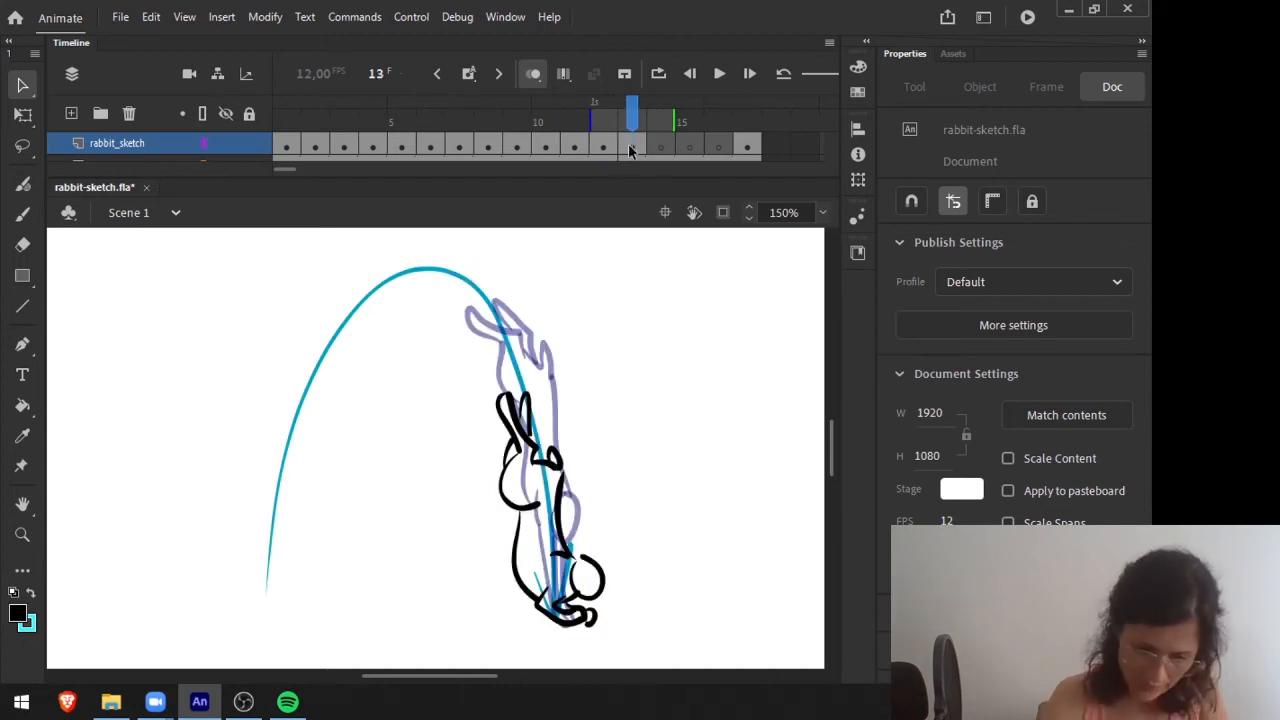
left_click(565, 548)
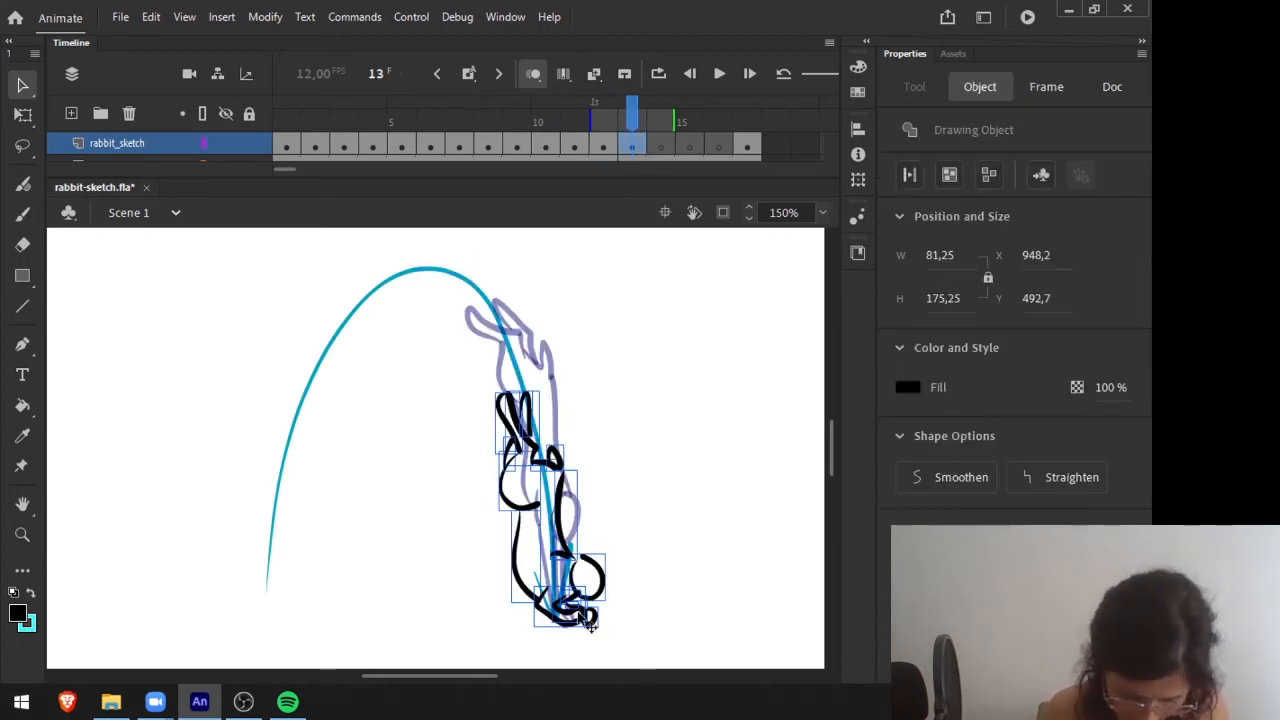
left_click_drag(579, 615, 567, 616)
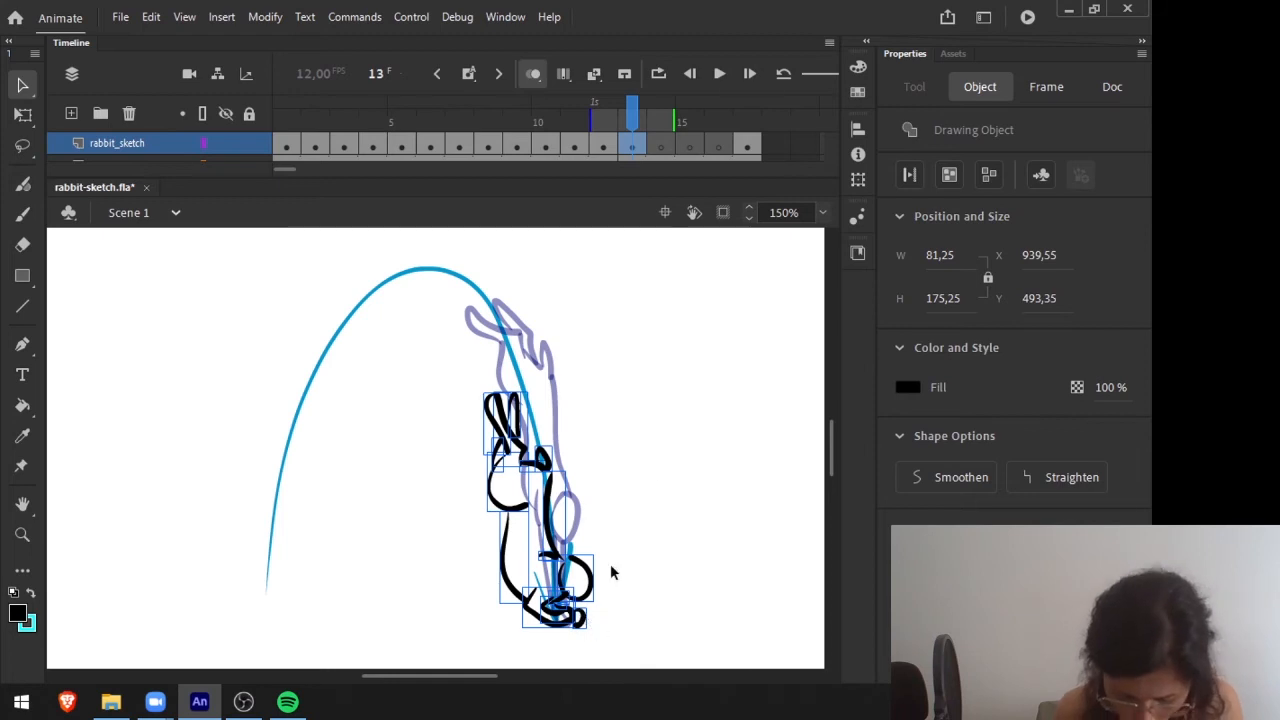
left_click(664, 414)
Flip through the descending poses between frames 9 and 13 to check how the dive flows into the shifted landing pose.
key("comma")
key("period")
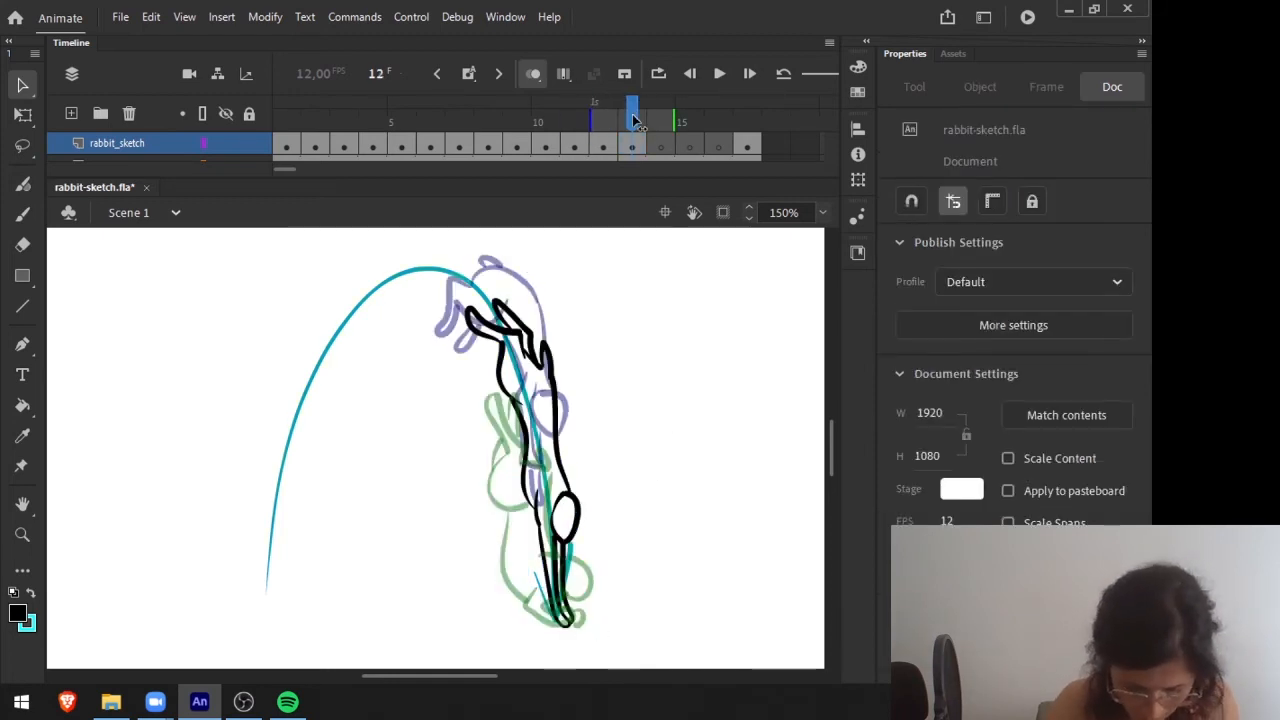
key("comma")
key("comma")
key("comma")
key("comma")
key("period")
key("period")
key("period")
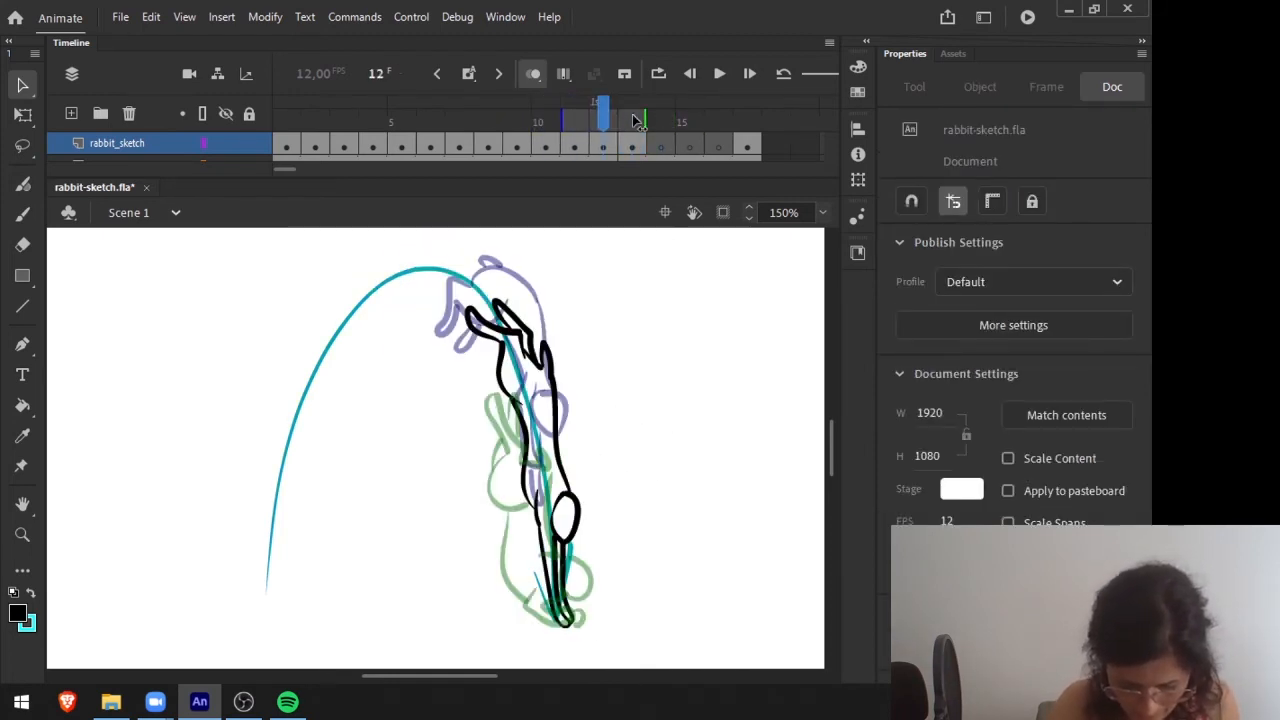
key("comma")
key("comma")
key("period")
key("period")
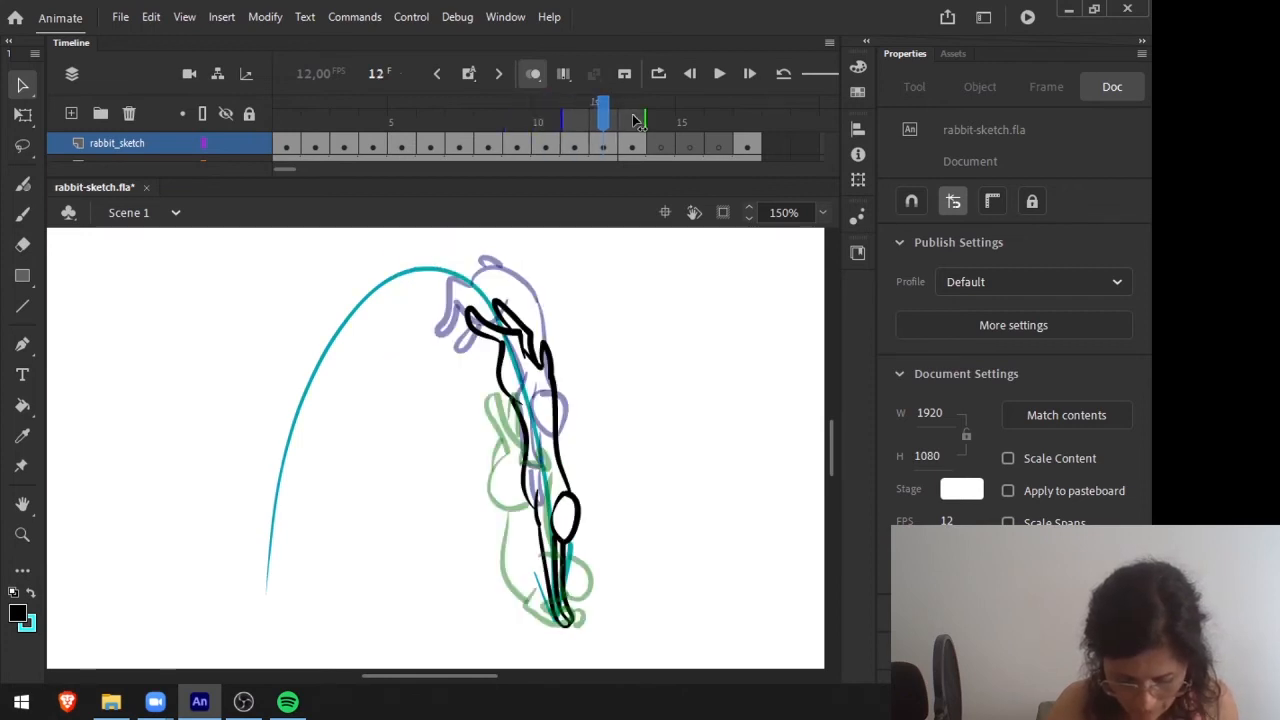
key("period")
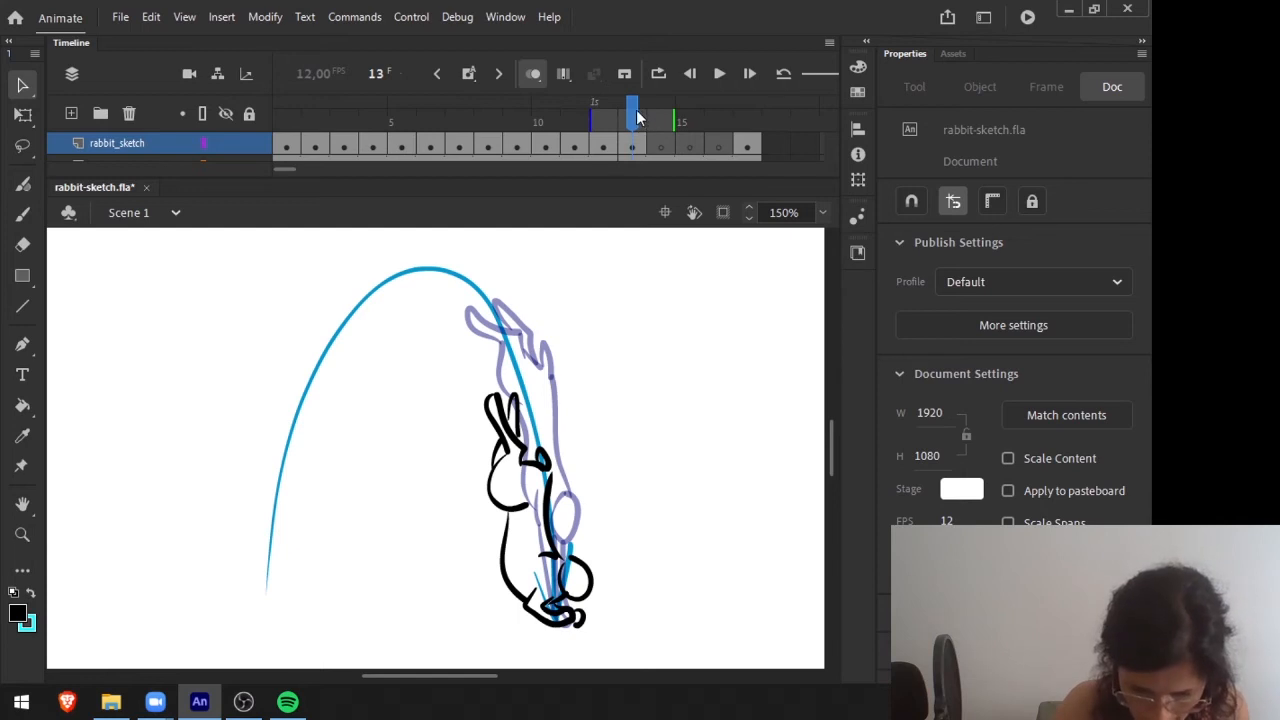
Draw the rabbit_sketch pose on frame 14, with the front paws planted, the back arched and the hind legs coming down behind.
key("period")
key("period")
key("period")
key("comma")
key("comma")
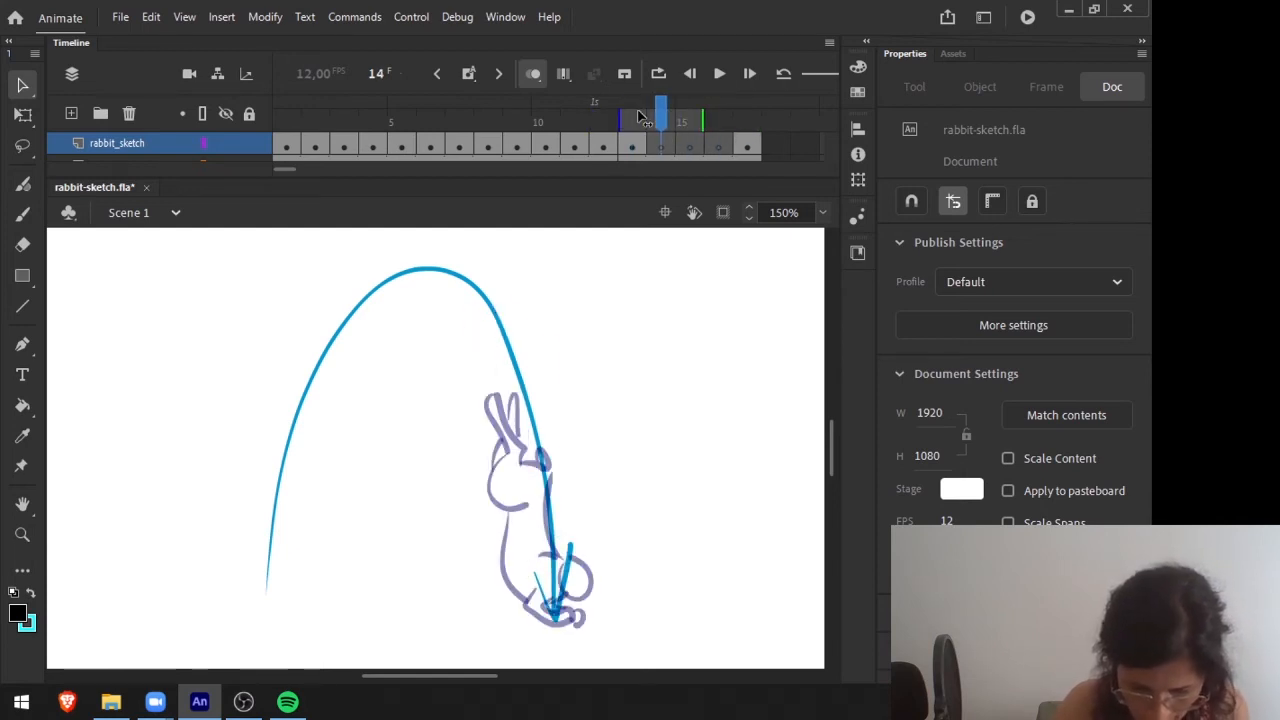
key("comma")
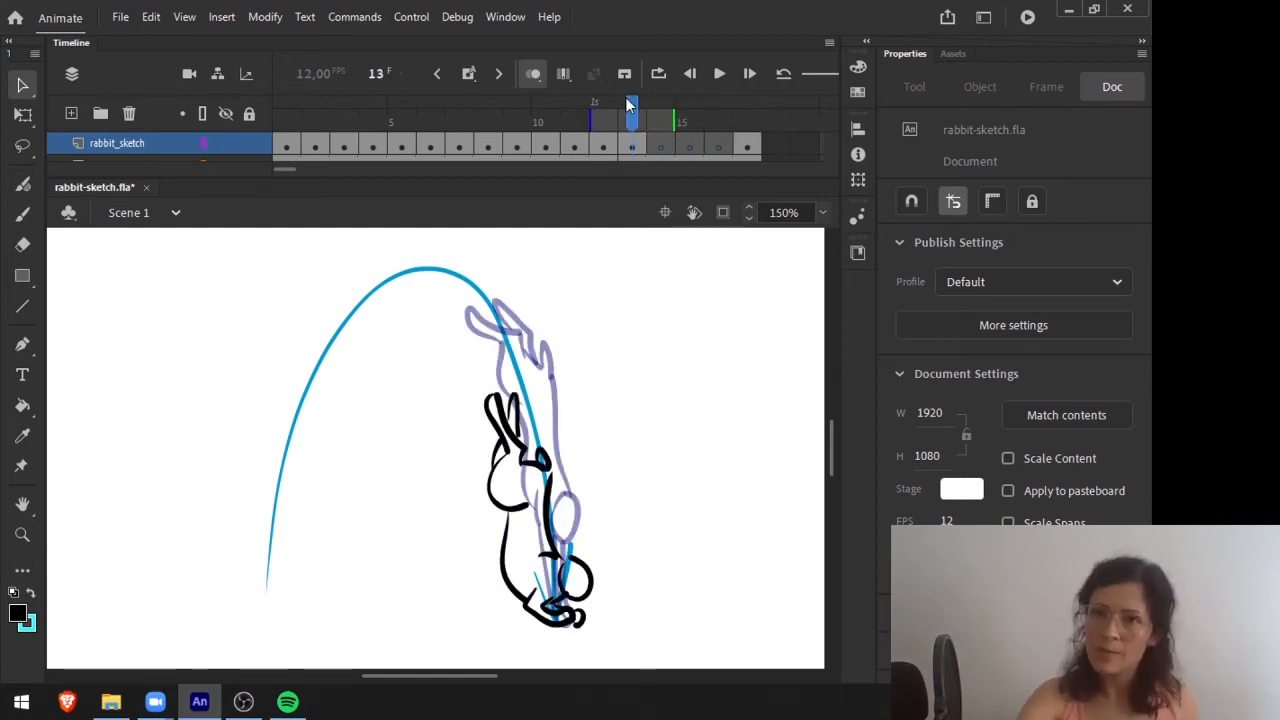
left_click(660, 146)
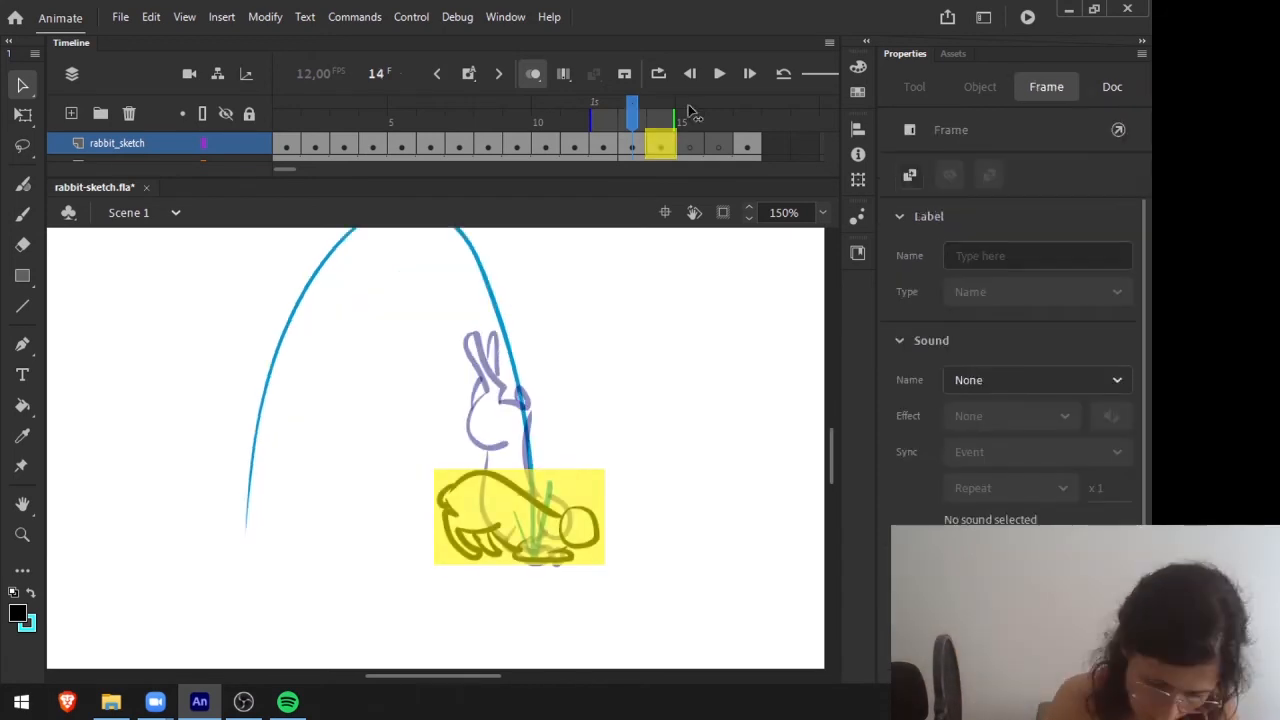
left_click(662, 104)
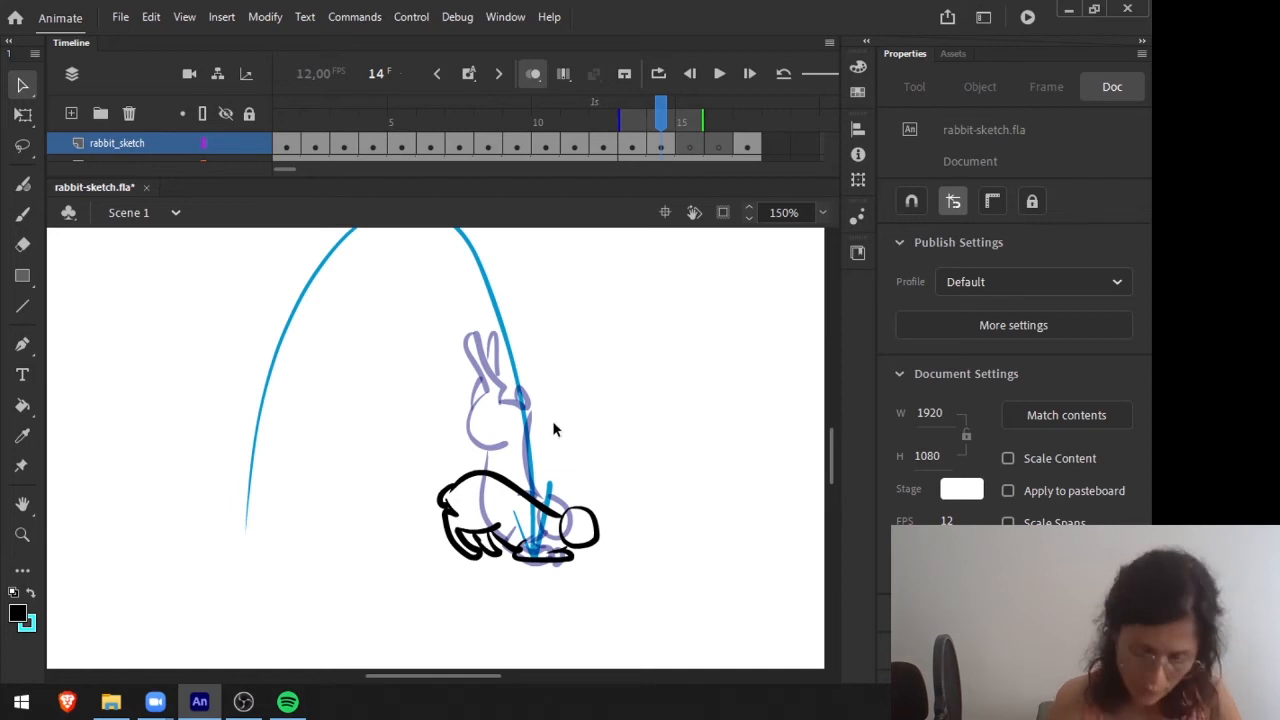
Compare the landing pose on frame 14 with the crouching take-off poses on frames 2 and 3.
mouse_move(662, 104)
left_mouse_down()
mouse_move(688, 105)
mouse_move(650, 107)
left_mouse_up()
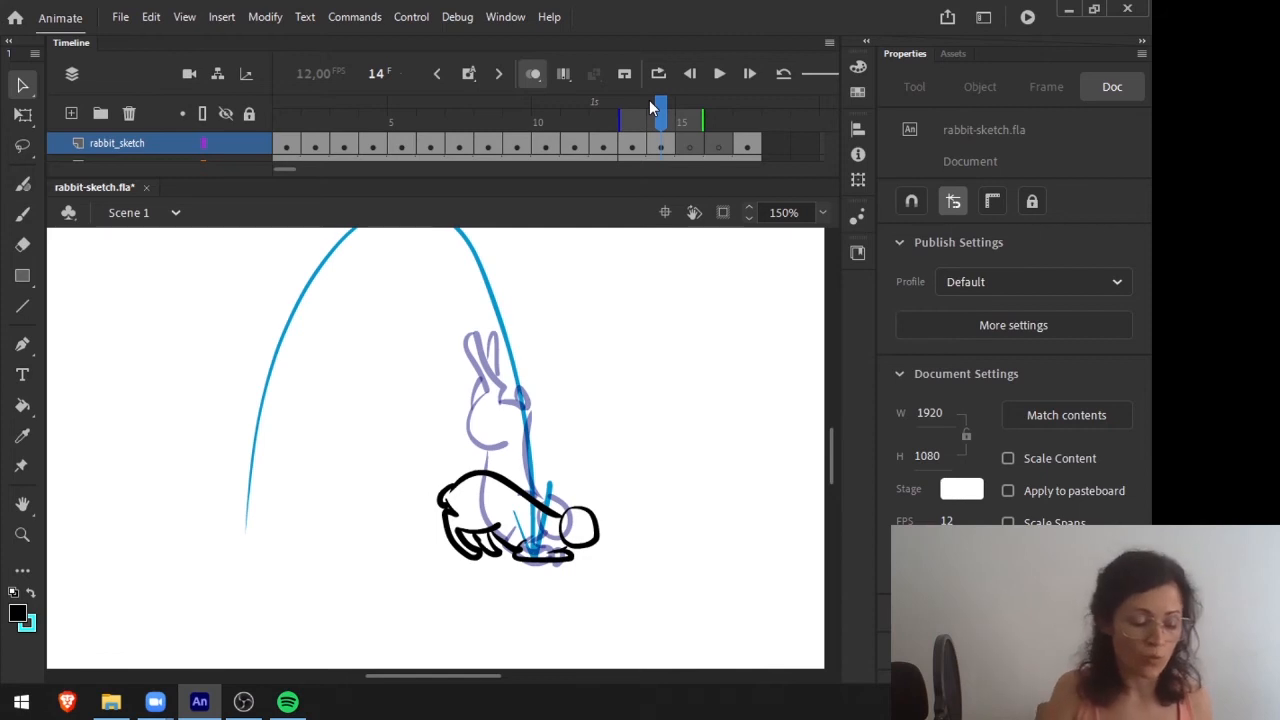
left_click(317, 118)
left_click(337, 115)
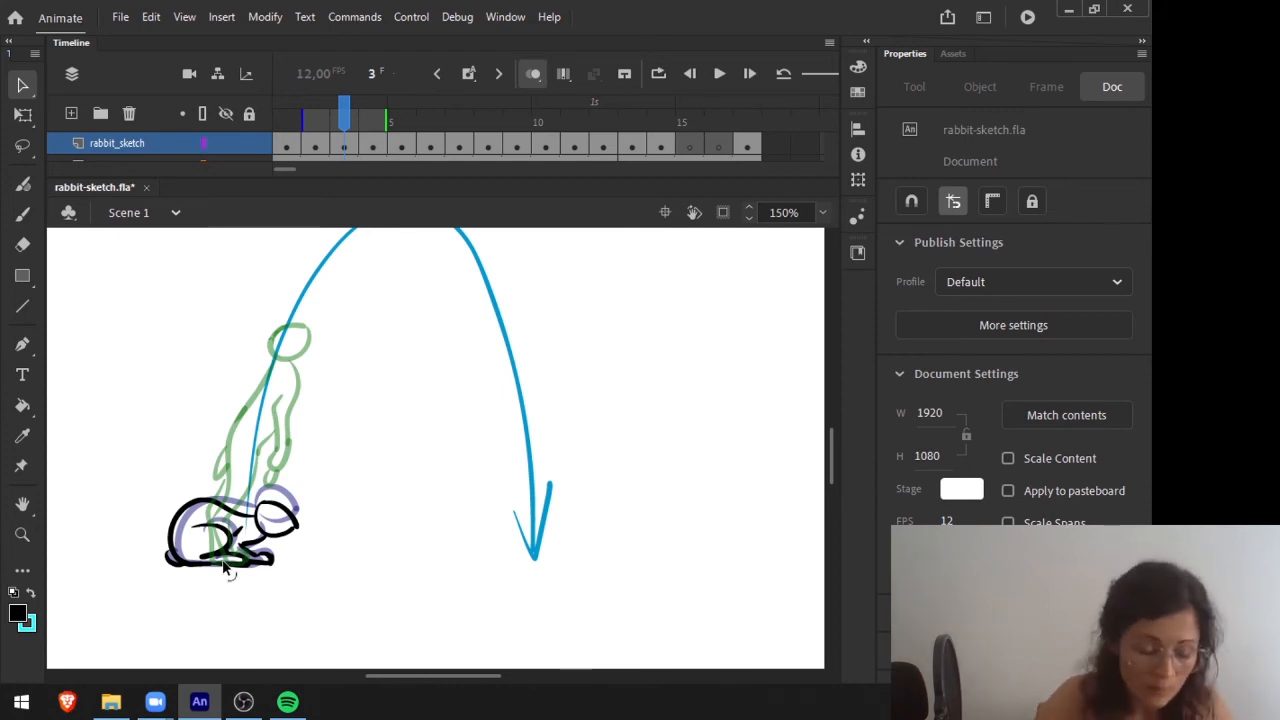
left_click_drag(350, 106, 632, 108)
key("period")
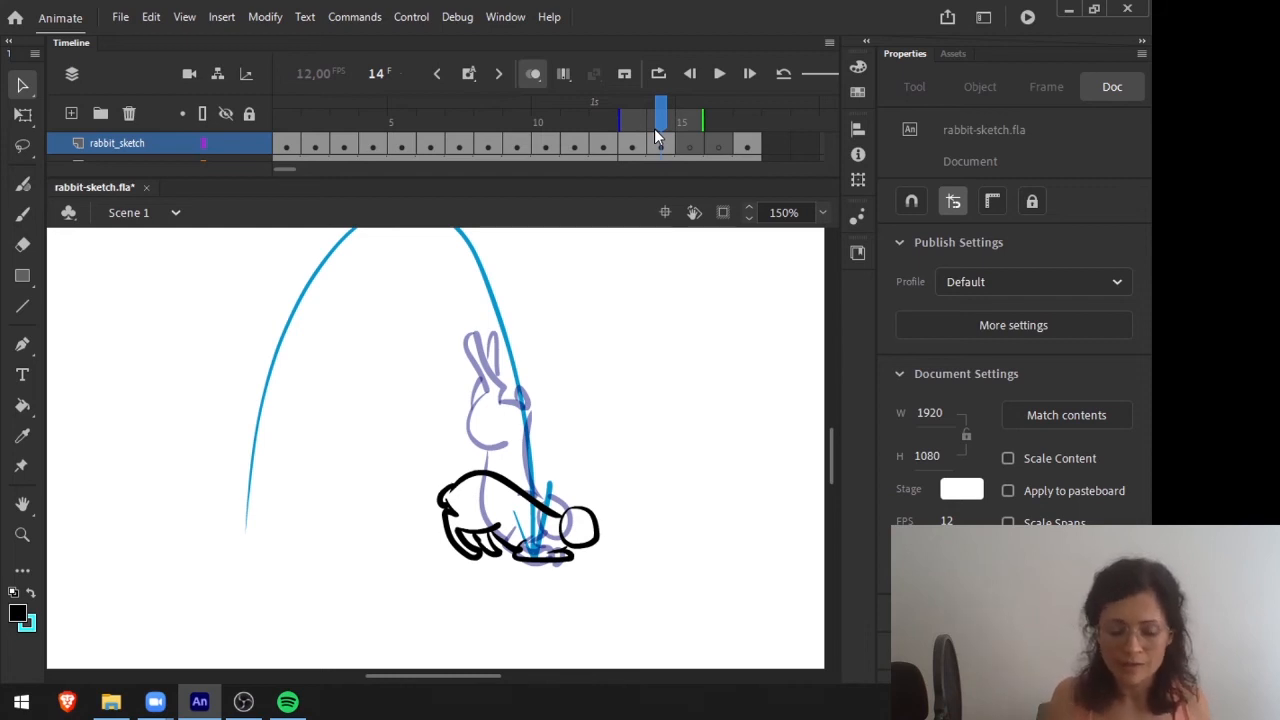
Draw a flattened crouch on frame 15 of rabbit_sketch and an in-between on frame 16 leading to the seated pose on frame 17.
left_click(688, 112)
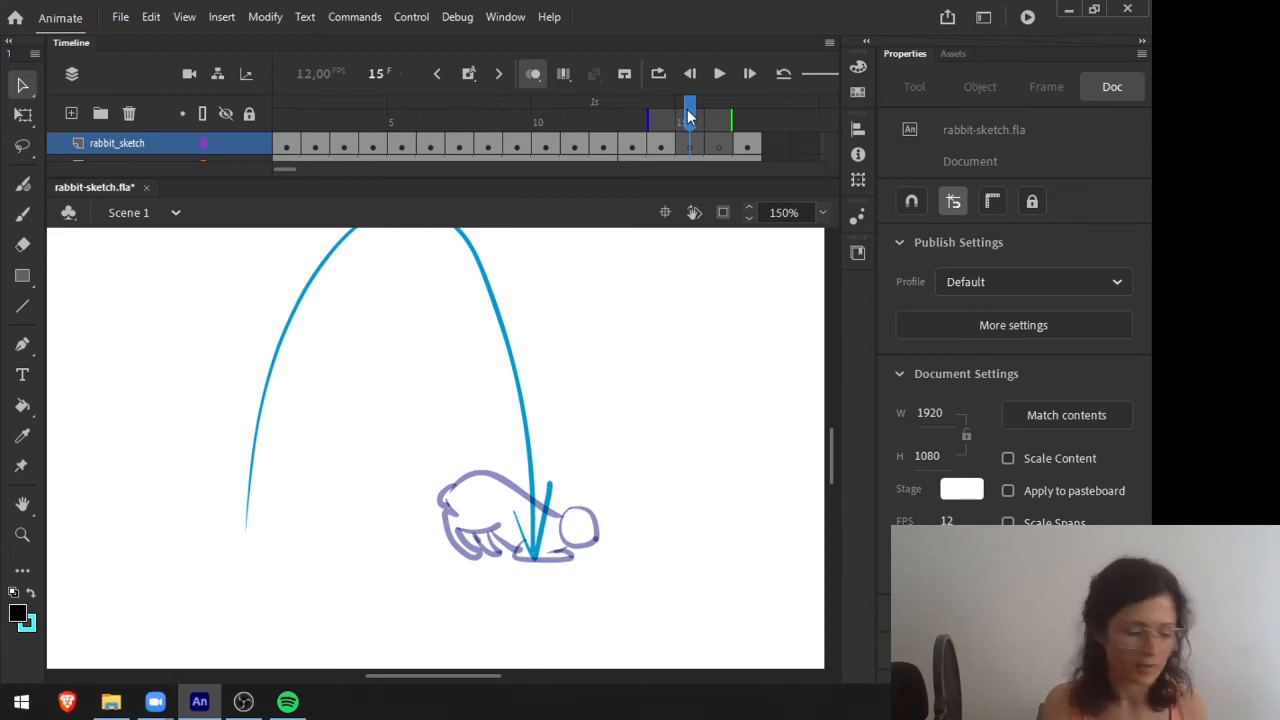
key("ctrl+shift+v")
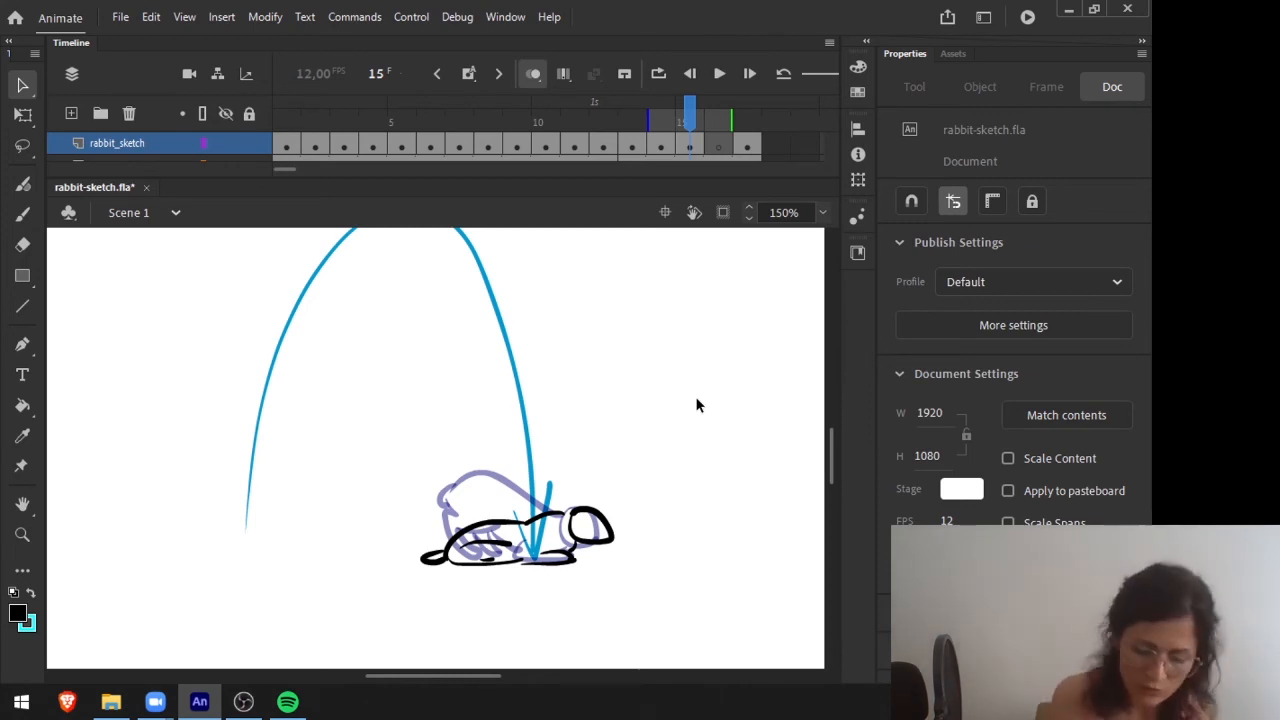
mouse_move(698, 120)
left_mouse_down()
mouse_move(600, 120)
mouse_move(722, 120)
left_mouse_up()
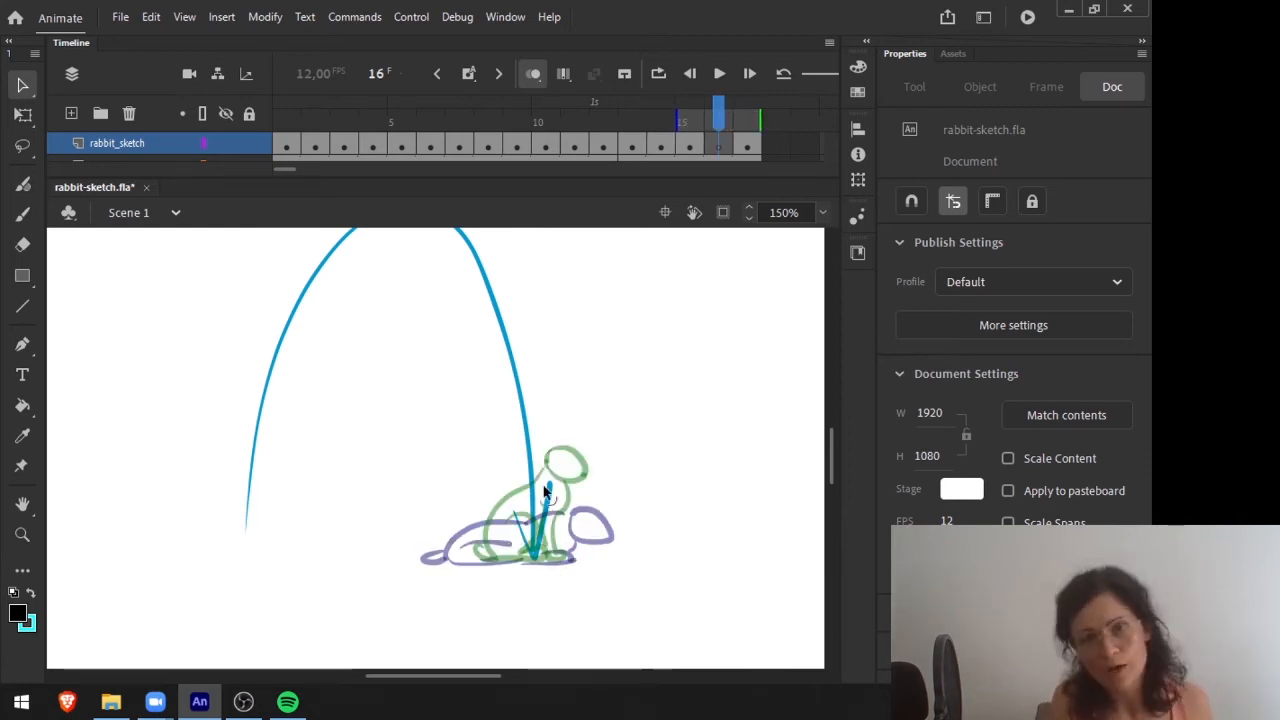
Turn off onion skinning and play the jump animation in a loop from frame 1.
left_click_drag(720, 118, 223, 178)
left_click(533, 74)
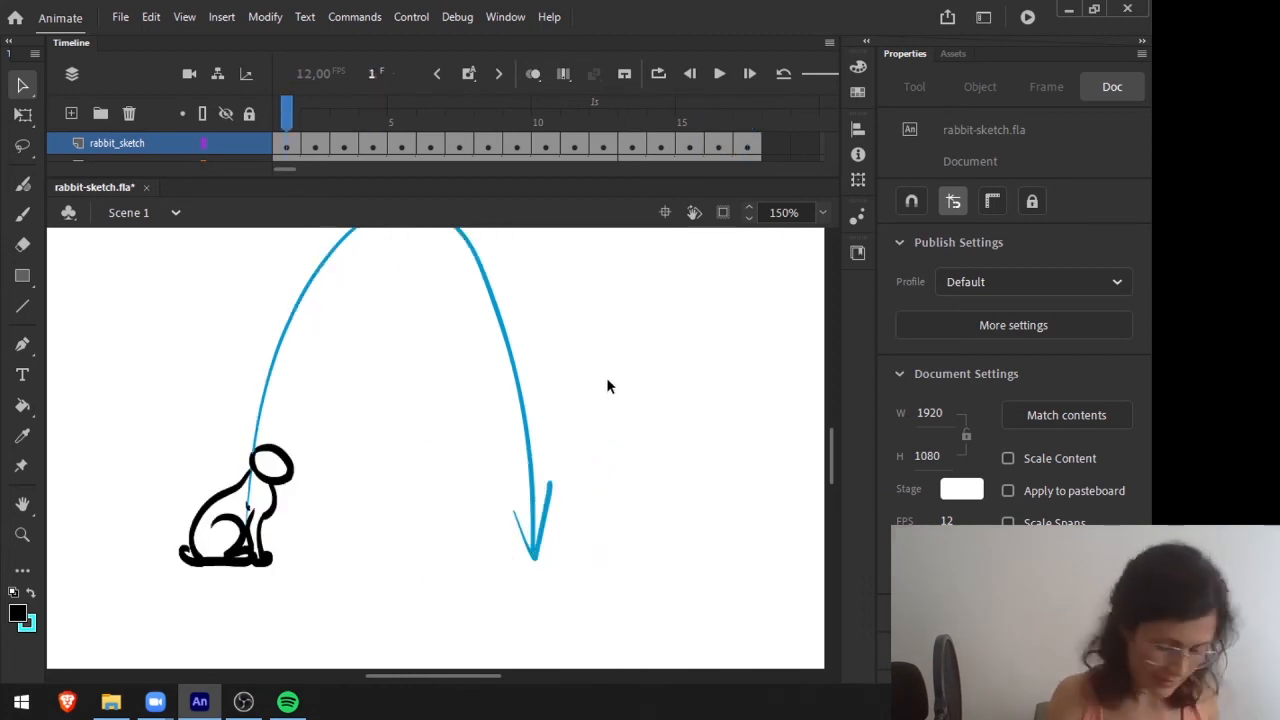
left_click(719, 74)
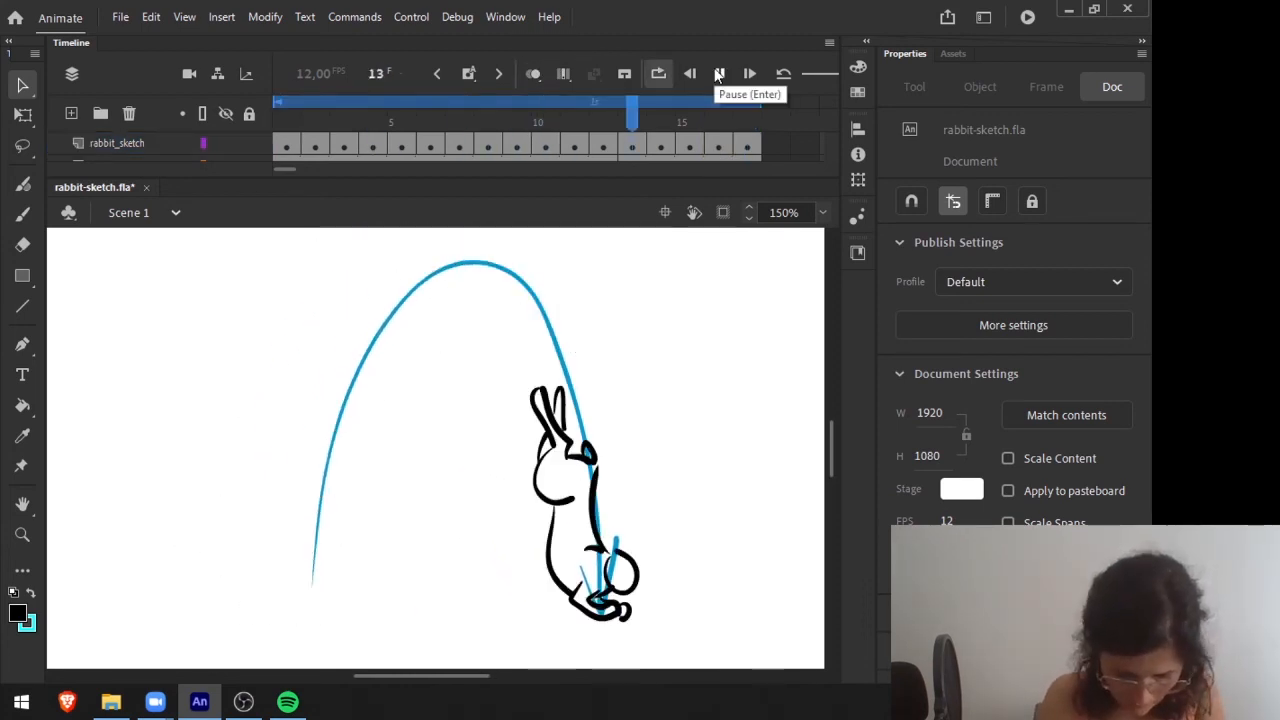
Stop the playback and examine the descent and landing poses frame by frame from frame 9 to frame 14.
left_click(720, 76)
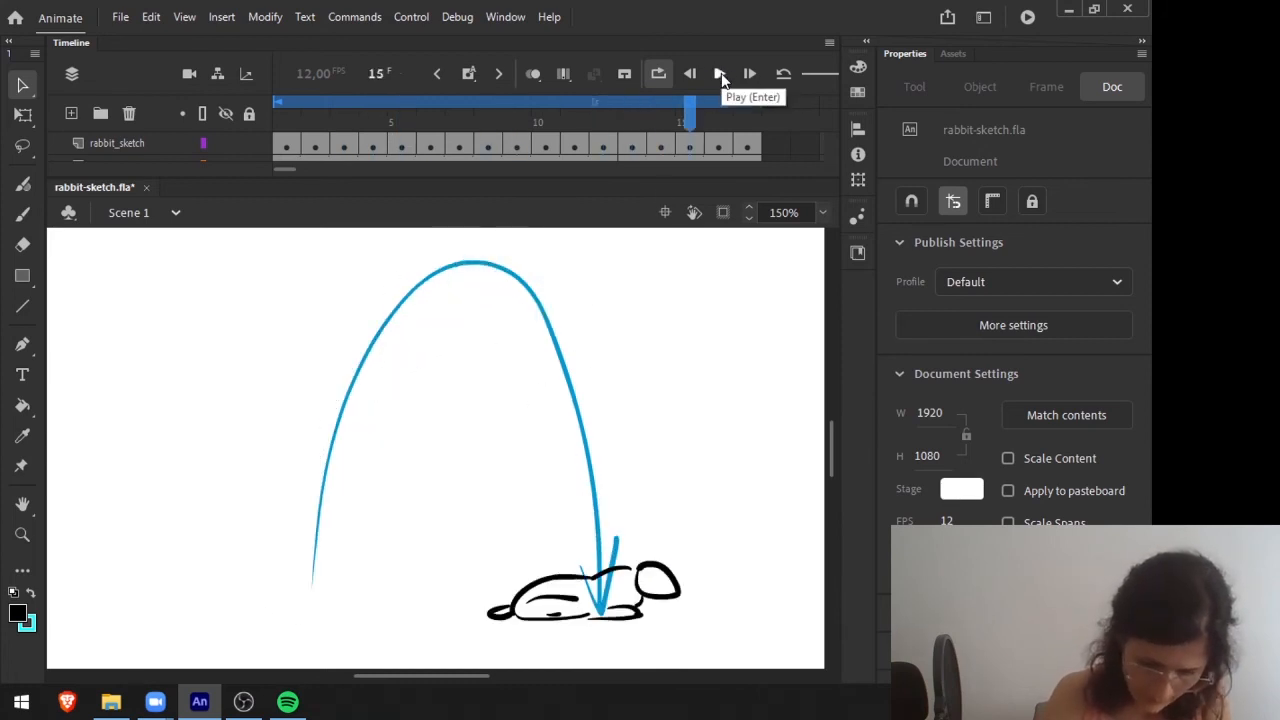
left_click_drag(328, 120, 517, 120)
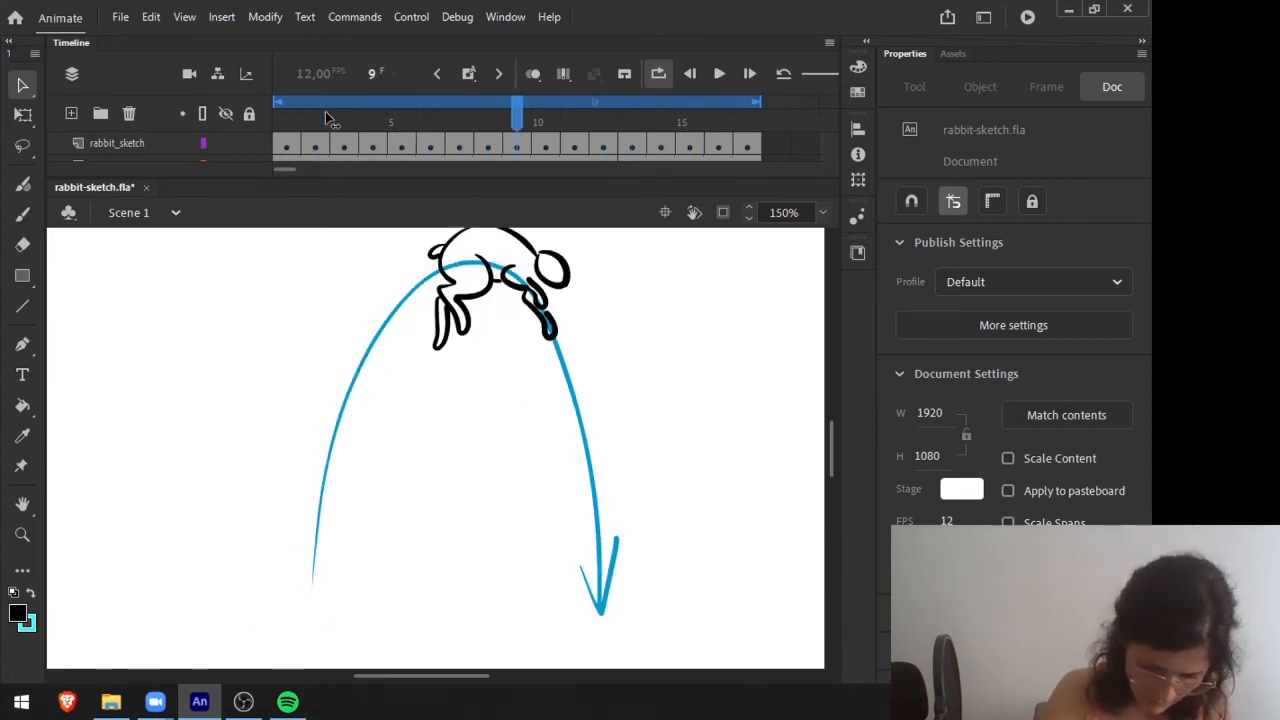
key("period")
key("period")
key("period")
key("period")
key("period")
key("comma")
key("period")
key("comma")
key("period")
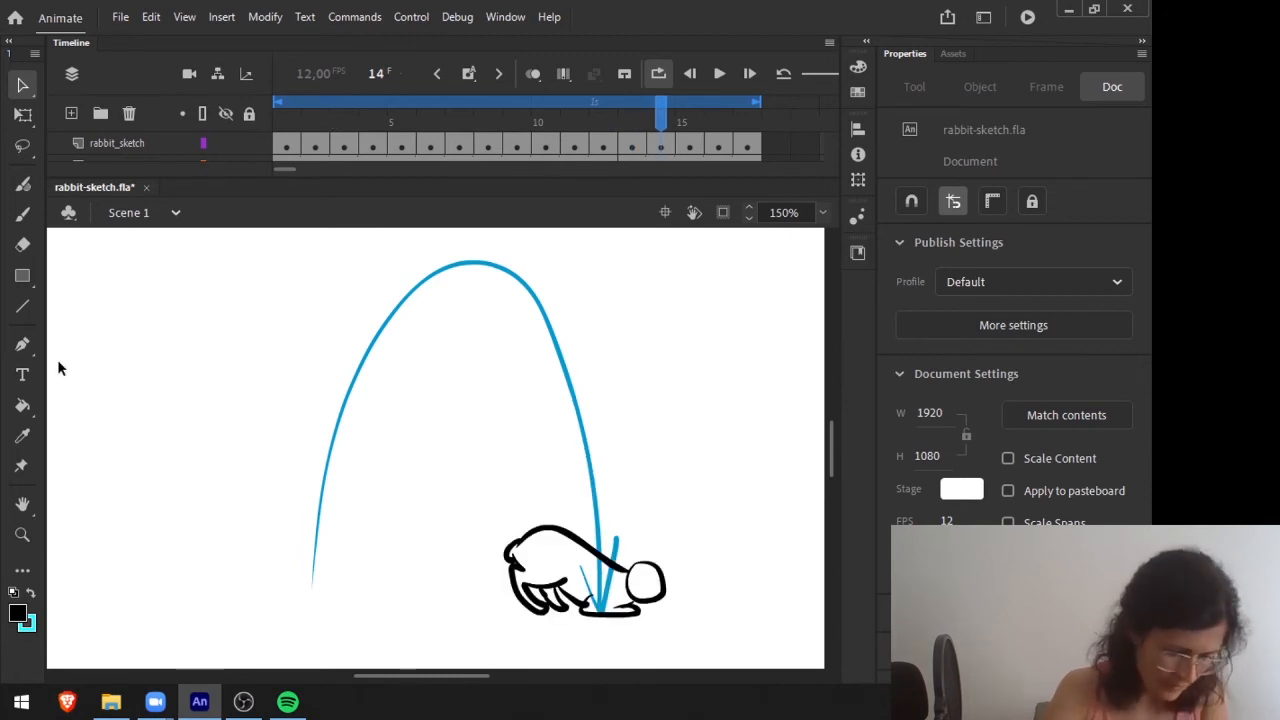
Sketch two short curved strokes above the rabbit's back on frame 14 with onion skinning on, and play the jump.
left_click(22, 184)
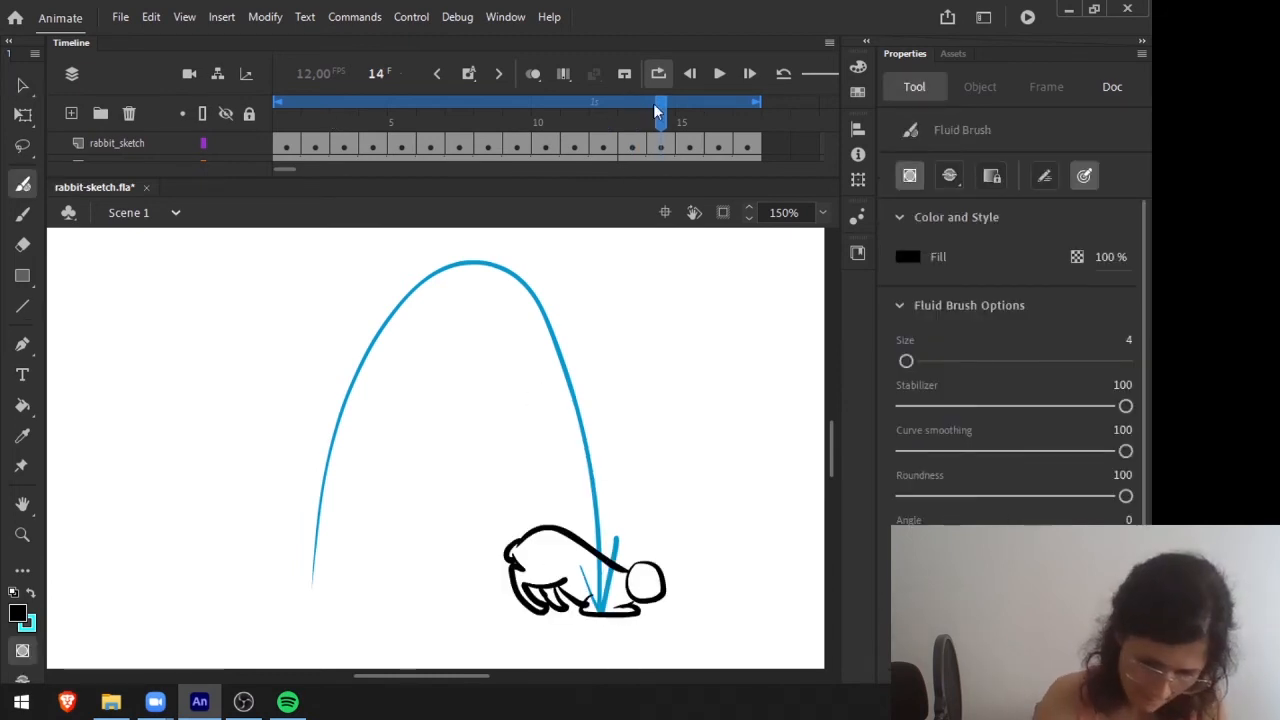
left_click(533, 73)
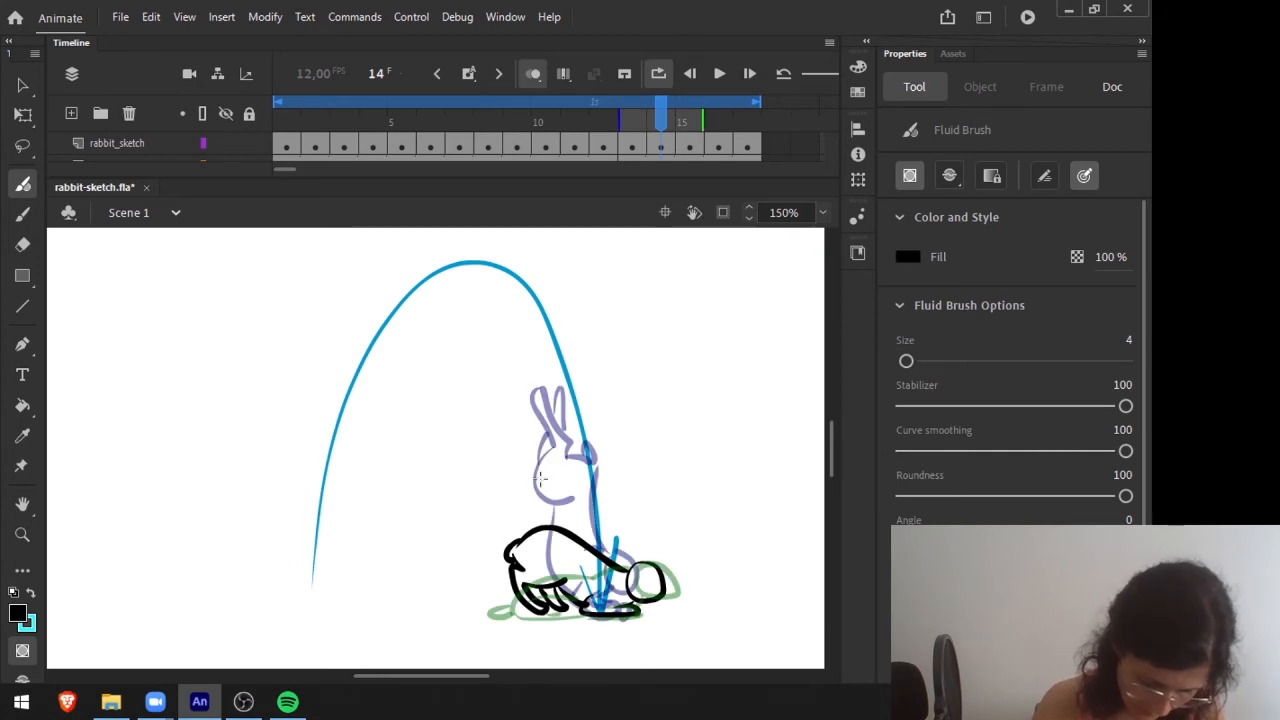
mouse_move(517, 505)
left_mouse_down()
mouse_move(516, 487)
mouse_move(500, 517)
left_mouse_up()
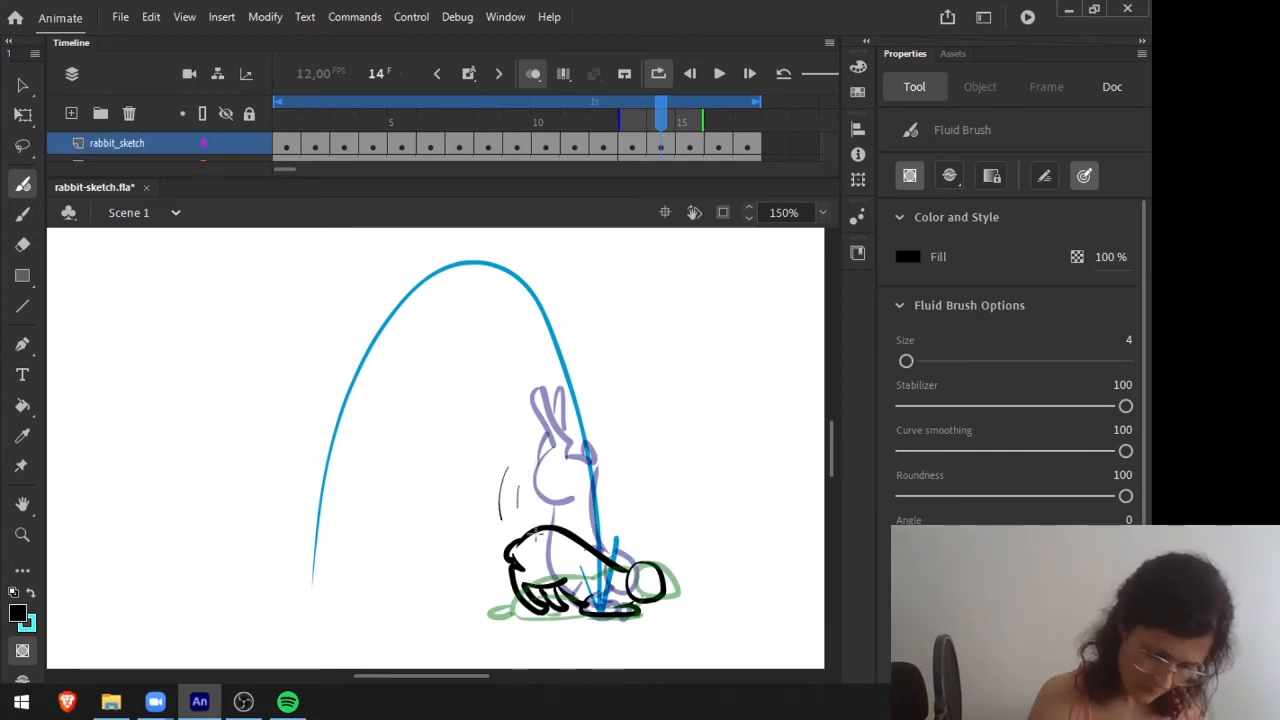
key("Return")
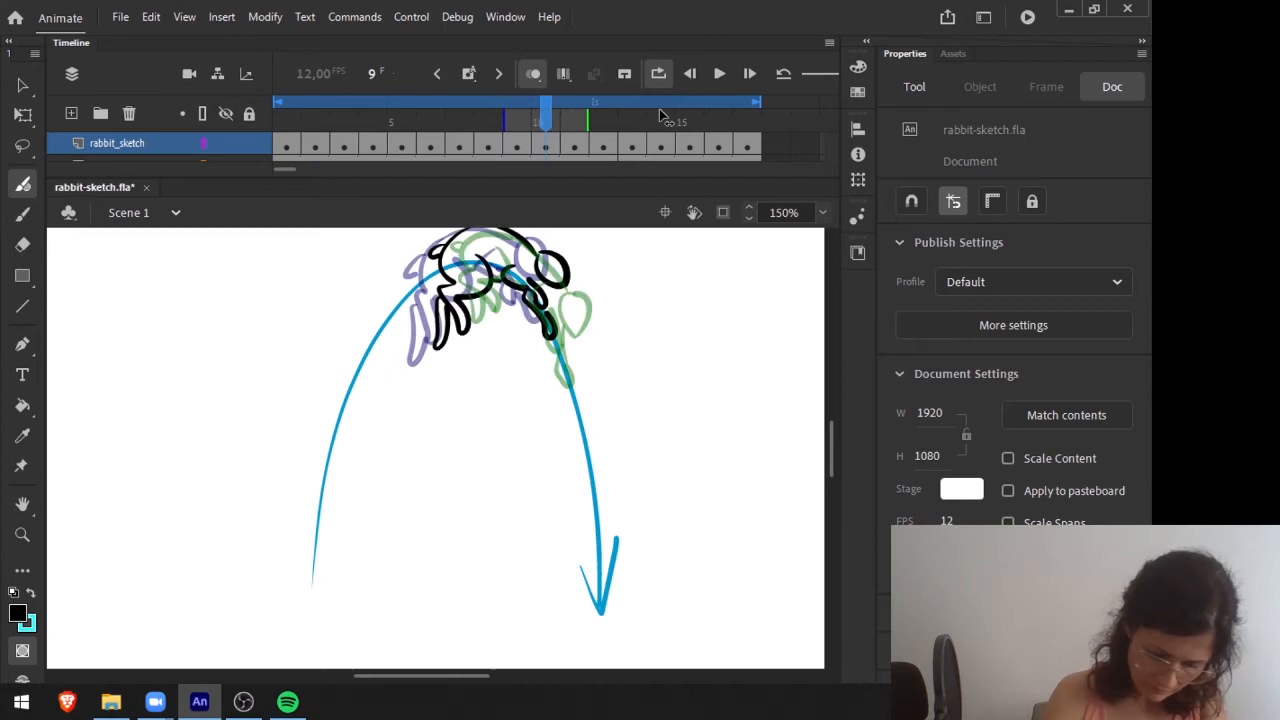
left_click(719, 73)
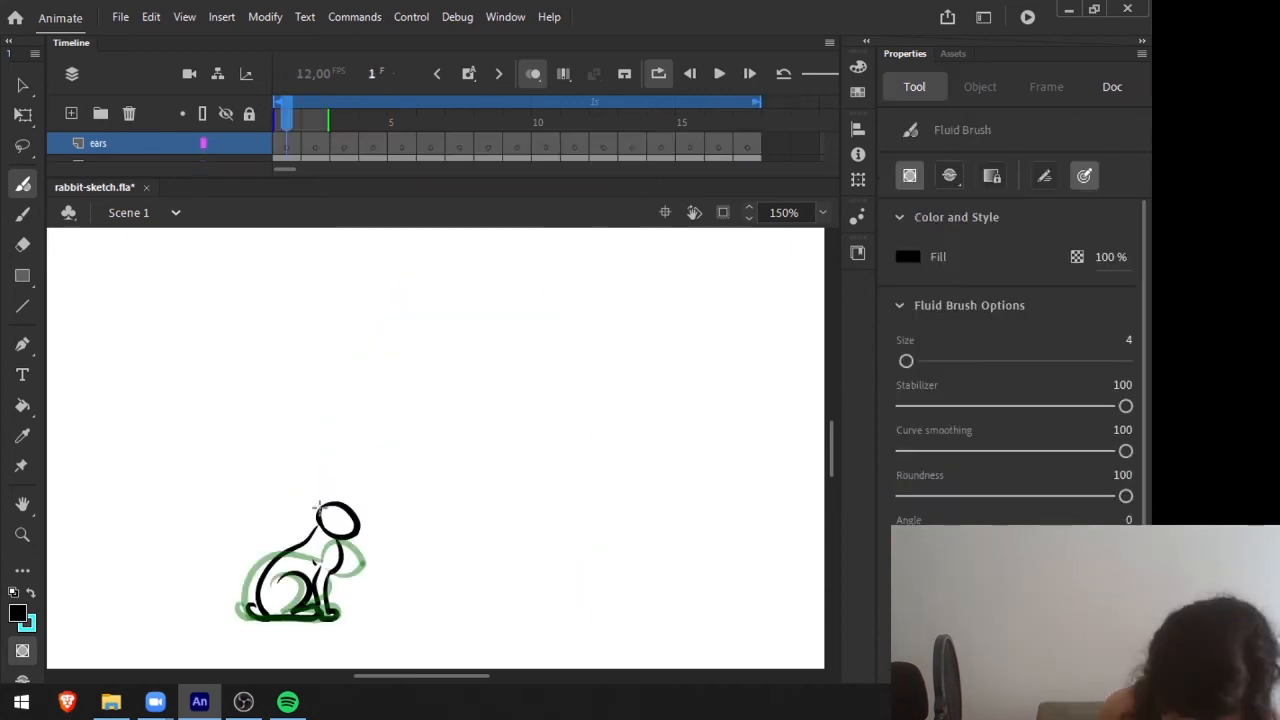
Draw the rabbit's laid-back ears on the ears layer for the seated pose on frame 1 and the crouch on frame 2.
mouse_move(320, 506)
left_mouse_down()
mouse_move(264, 536)
mouse_move(323, 490)
left_mouse_up()
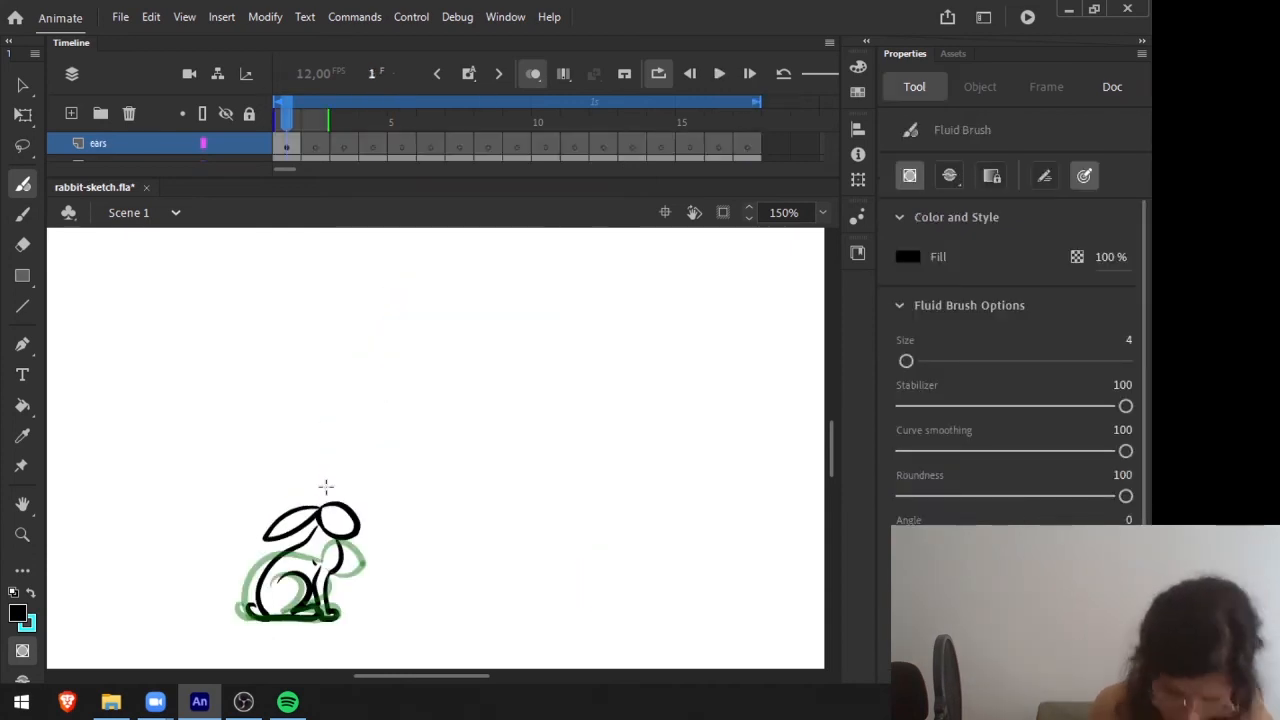
key("v")
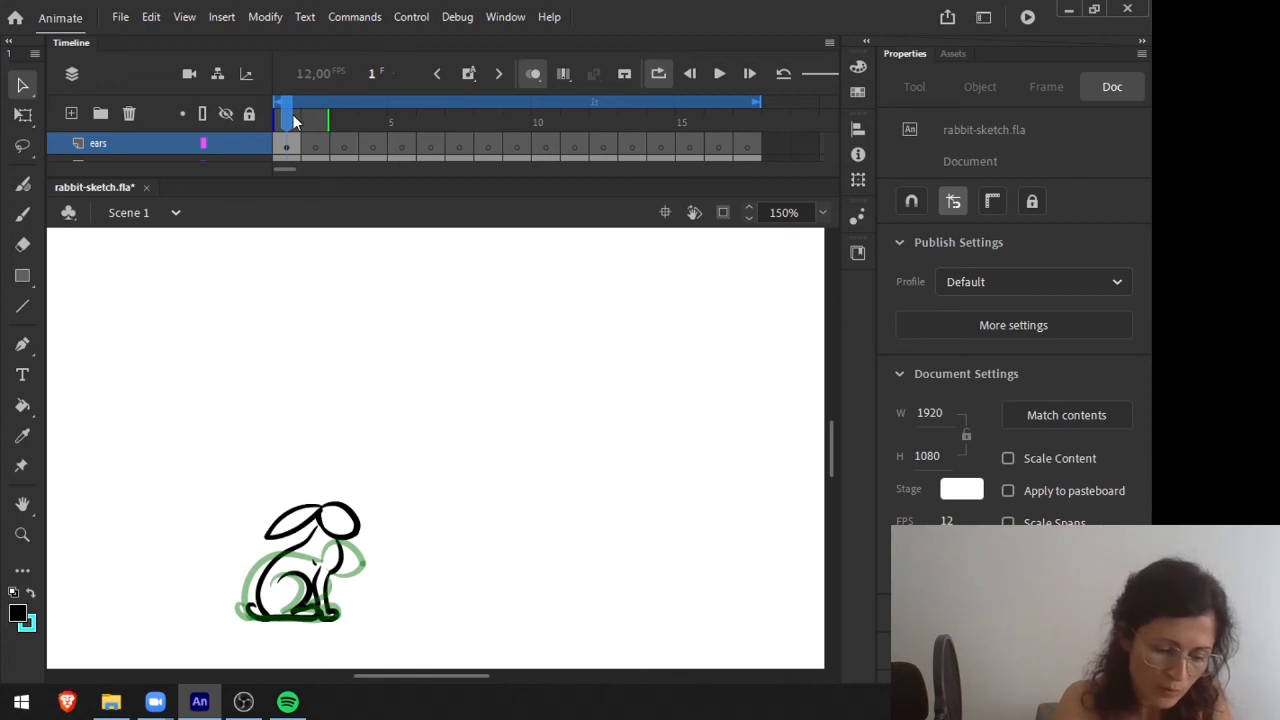
left_click(315, 120)
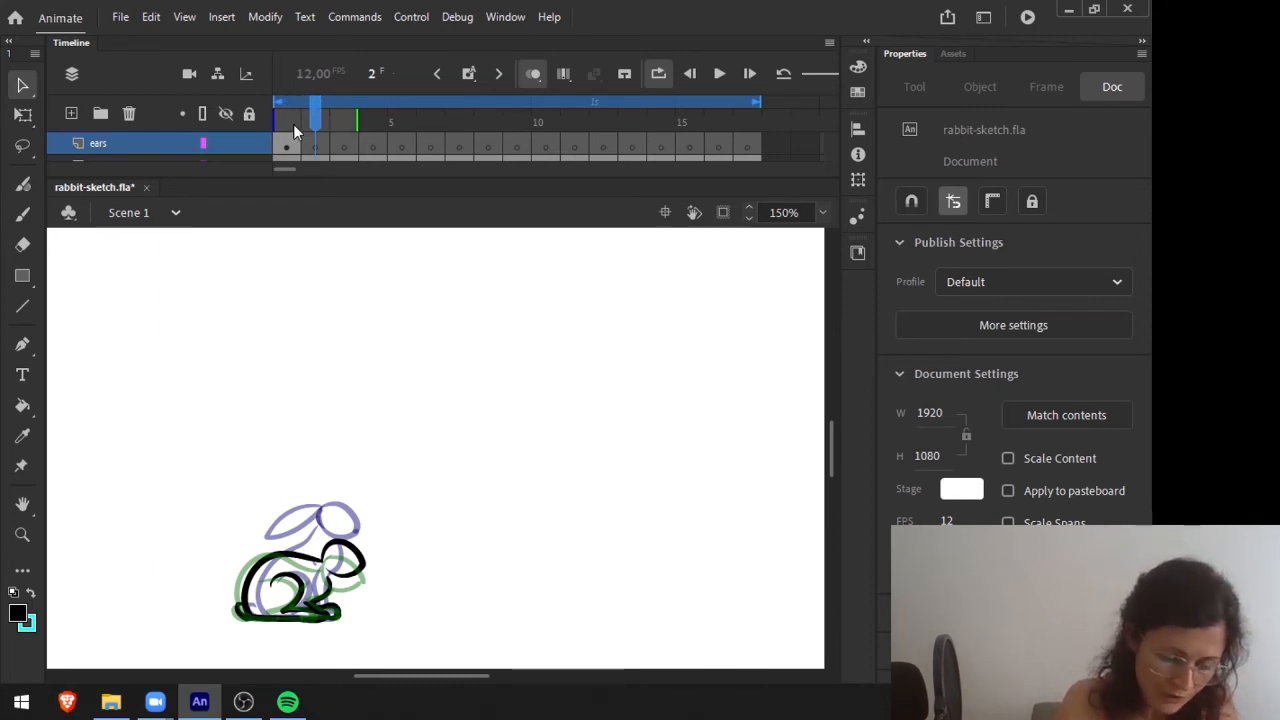
mouse_move(316, 116)
left_mouse_down()
mouse_move(287, 112)
mouse_move(314, 114)
left_mouse_up()
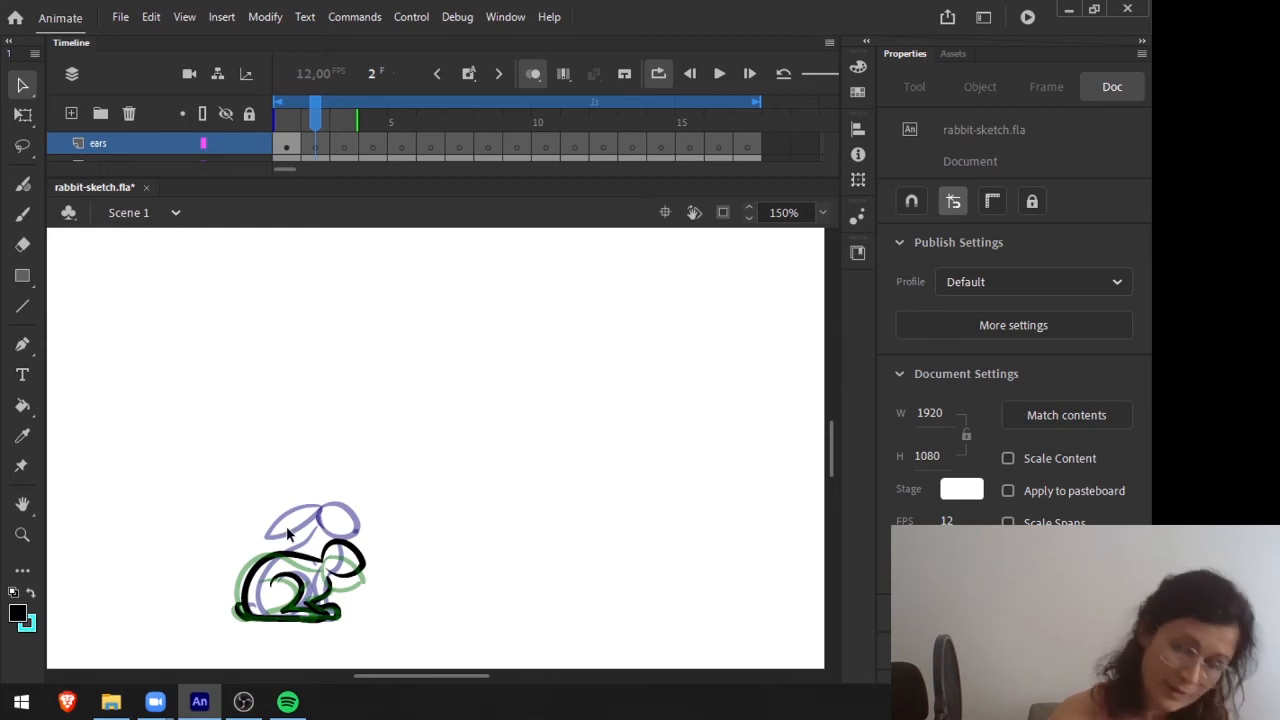
key("b")
mouse_move(270, 534)
left_mouse_down()
mouse_move(325, 554)
mouse_move(277, 531)
left_mouse_up()
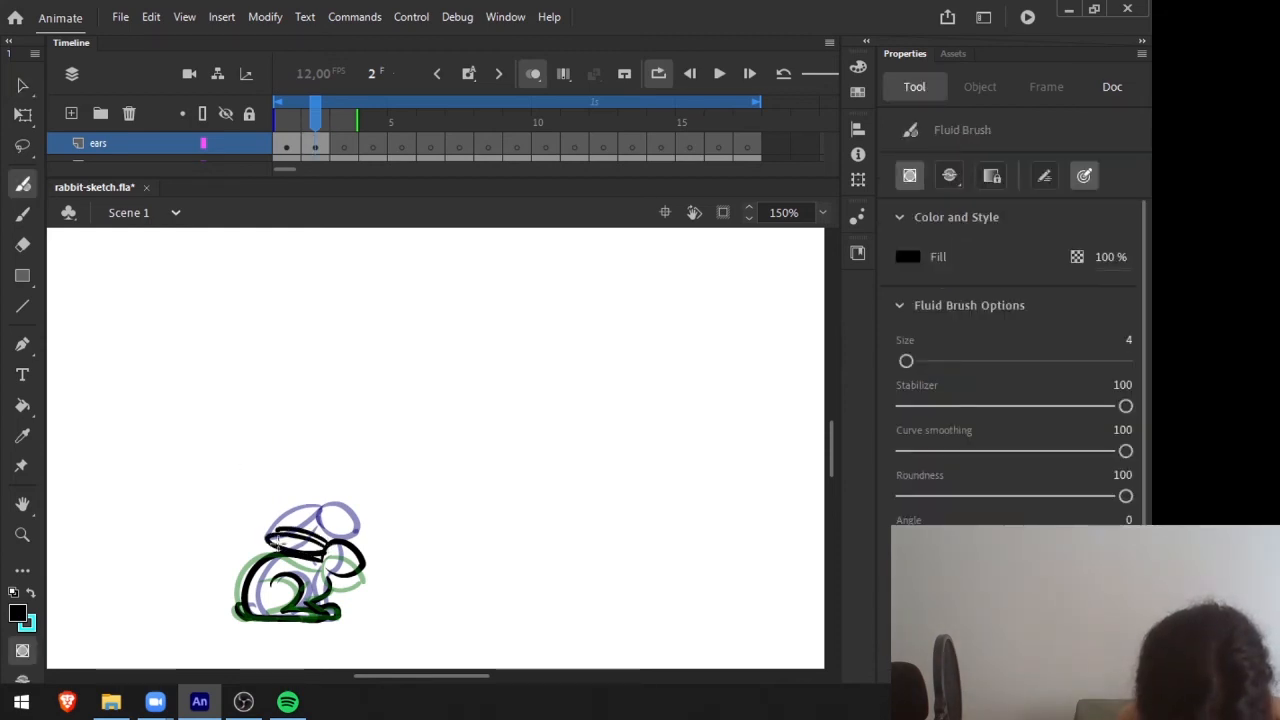
Draw the two ears stretching back from the lowered head on frame 3 of the ears layer.
key(".")
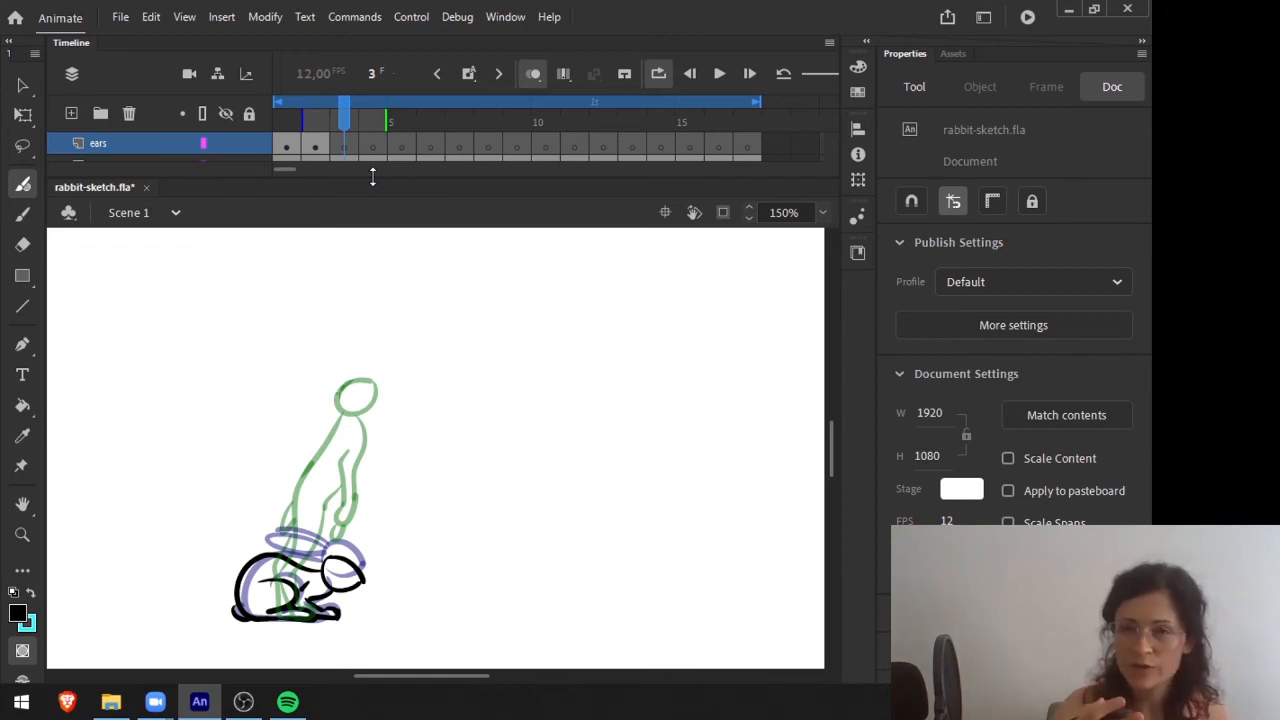
left_click(438, 175)
left_click(285, 169)
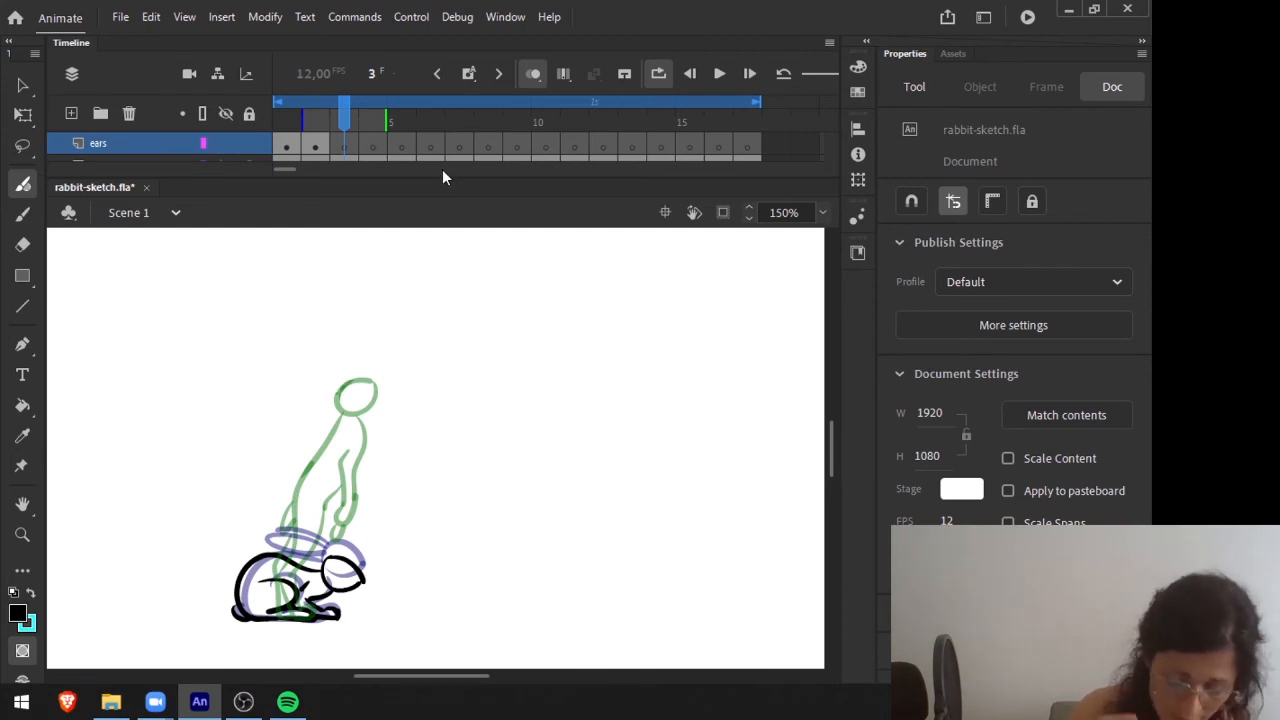
mouse_move(325, 559)
left_mouse_down()
mouse_move(277, 543)
mouse_move(303, 538)
mouse_move(333, 558)
left_mouse_up()
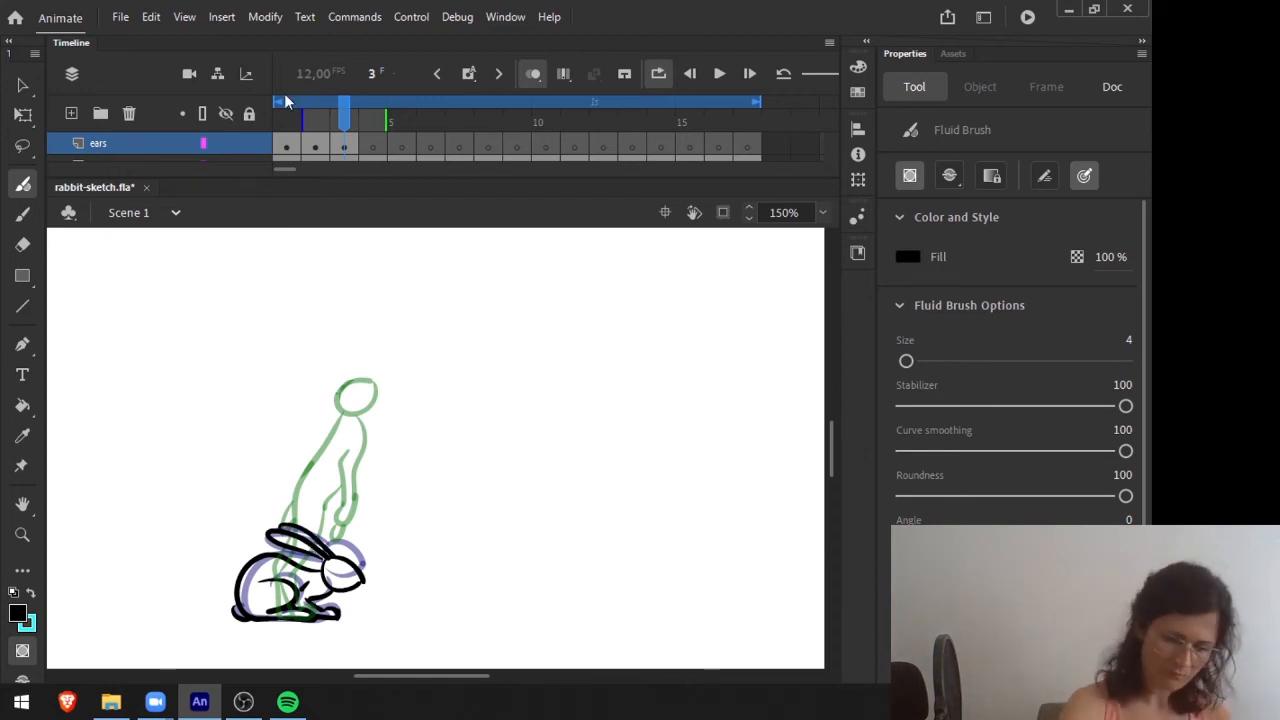
Compare the ear positions on frames 1 to 3 by flipping between them.
mouse_move(343, 114)
left_mouse_down()
mouse_move(286, 108)
mouse_move(343, 113)
left_mouse_up()
key("comma")
key("comma")
key("period")
key("period")
key("comma")
key("comma")
left_click(343, 114)
Draw the ears trailing down along the rabbit's back on the take-off frames 4 and 5.
key("period")
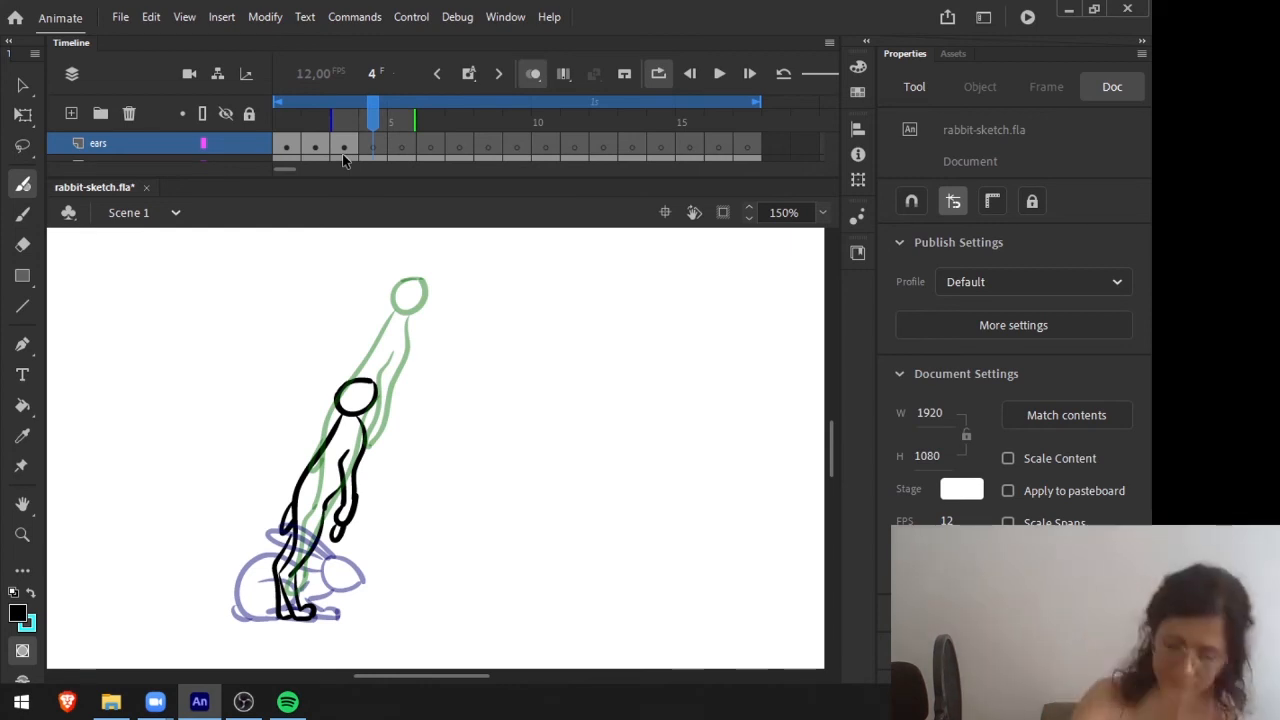
mouse_move(333, 400)
left_mouse_down()
mouse_move(290, 473)
mouse_move(337, 402)
left_mouse_up()
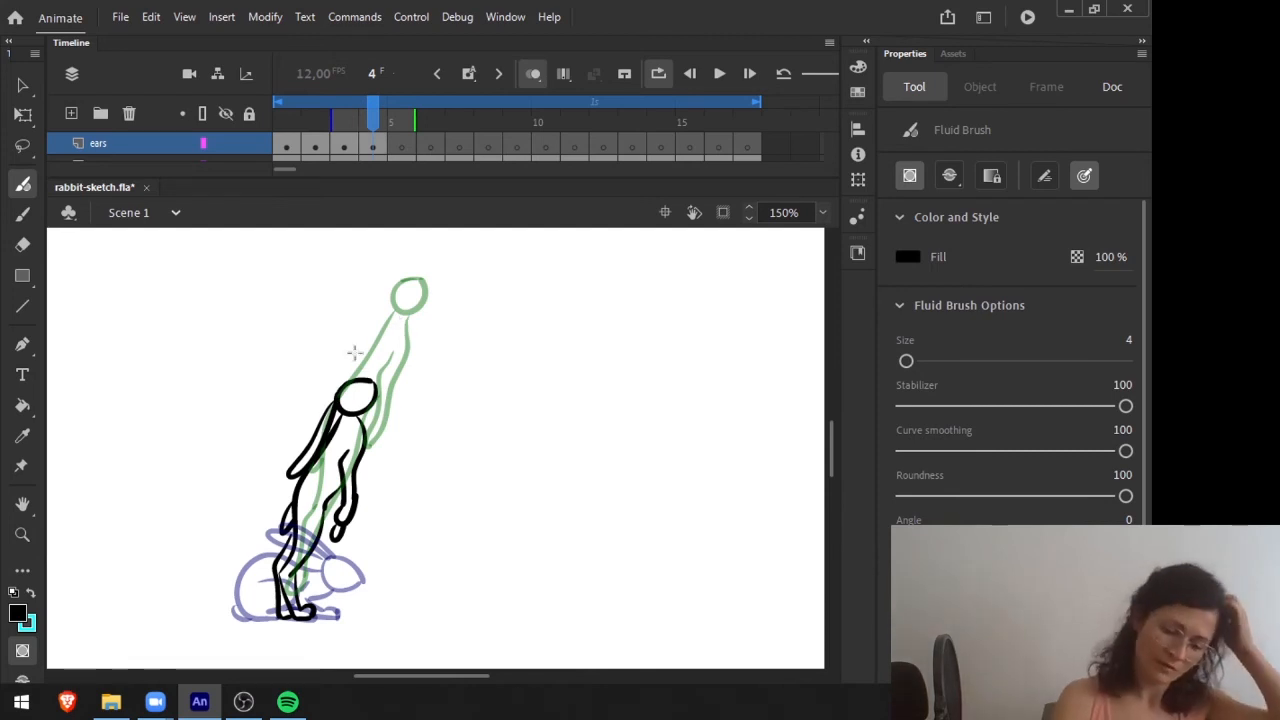
left_click(399, 104)
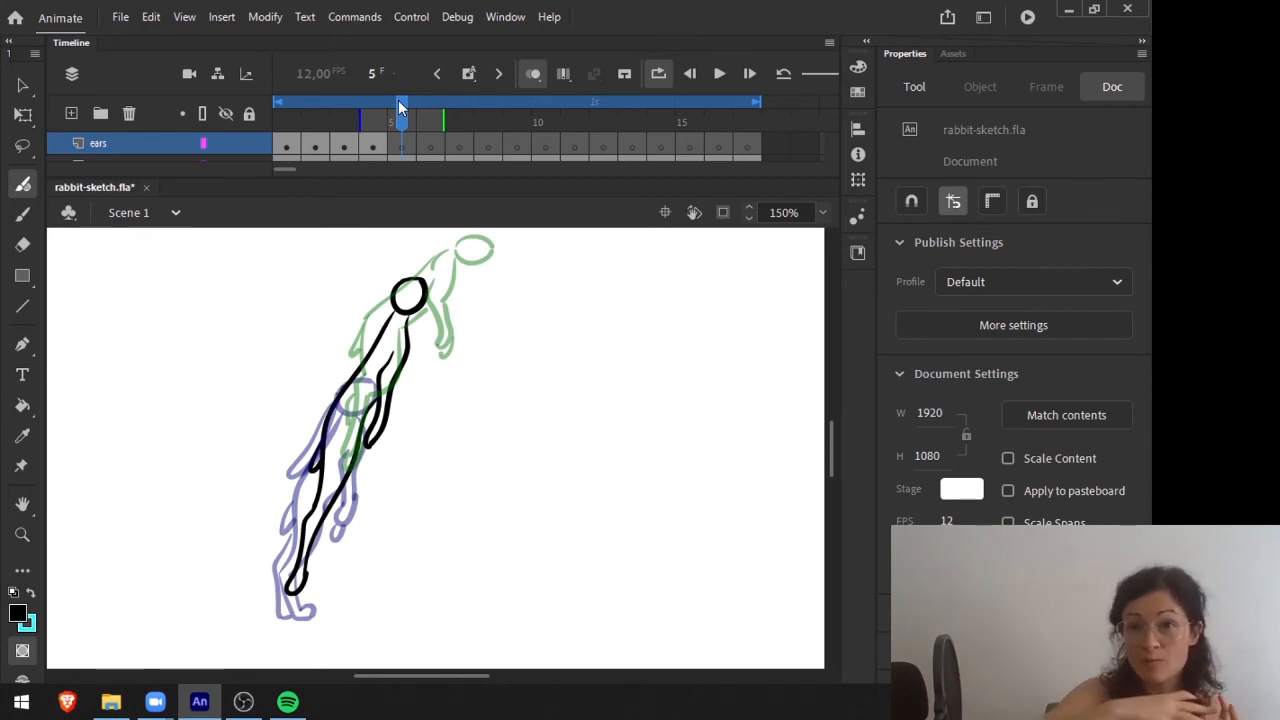
left_click_drag(394, 300, 329, 395)
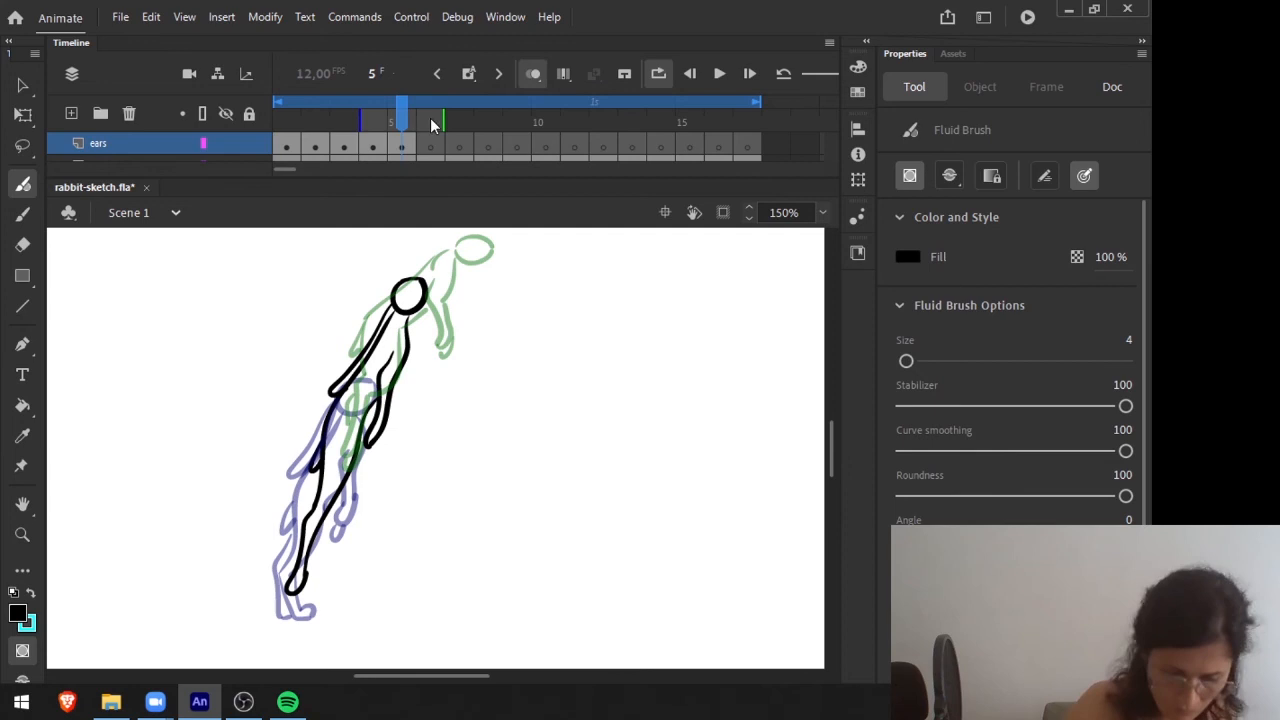
Check the ear motion across frames 2 to 5 by flipping back and forth between them.
left_click(404, 108)
key("comma")
key("comma")
key("comma")
key("comma")
key("period")
key("period")
key("period")
key("period")
key("period")
key("comma")
key("comma")
key("comma")
key("comma")
key("comma")
key("period")
key("period")
key("period")
key("period")
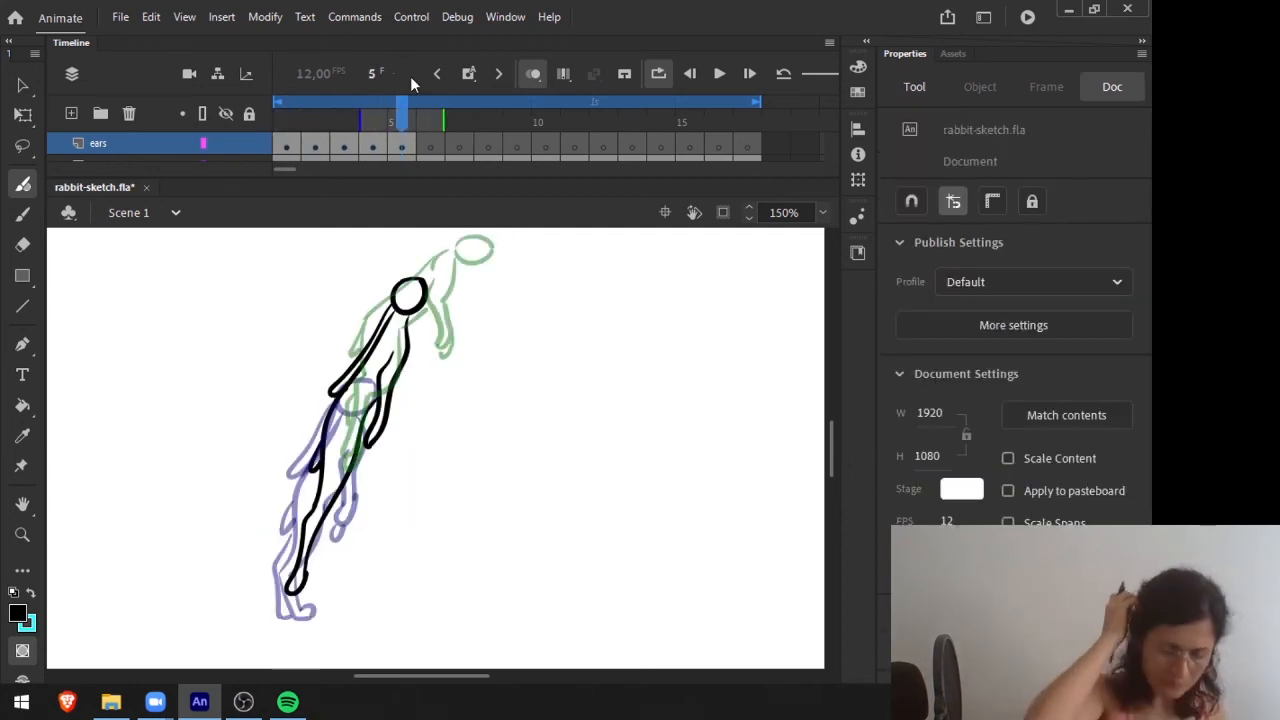
Draw the ears arching back above the rabbit's shoulders on frame 6 and compare them with the neighbouring frames.
key("period")
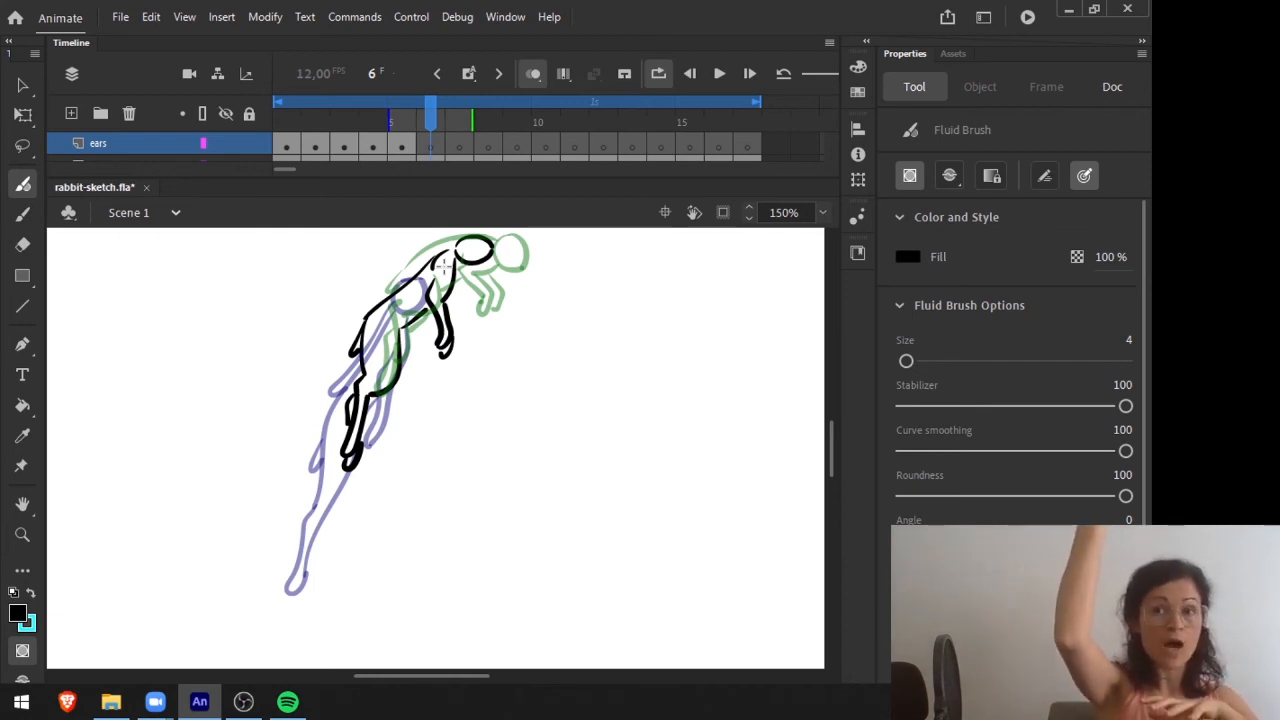
mouse_move(458, 237)
left_mouse_down()
mouse_move(395, 241)
mouse_move(409, 266)
mouse_move(470, 240)
left_mouse_up()
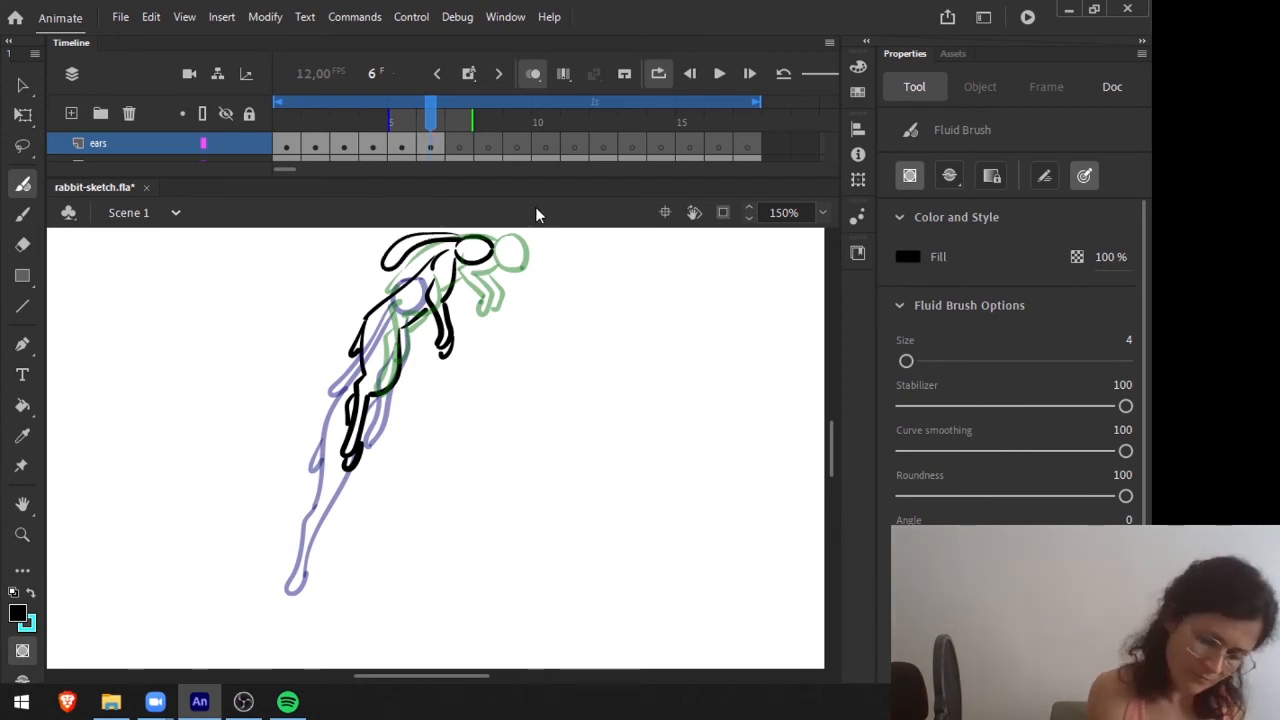
left_click(430, 119)
key("comma")
key("period")
key("comma")
key("period")
key("period")
key("comma")
key("comma")
key("period")
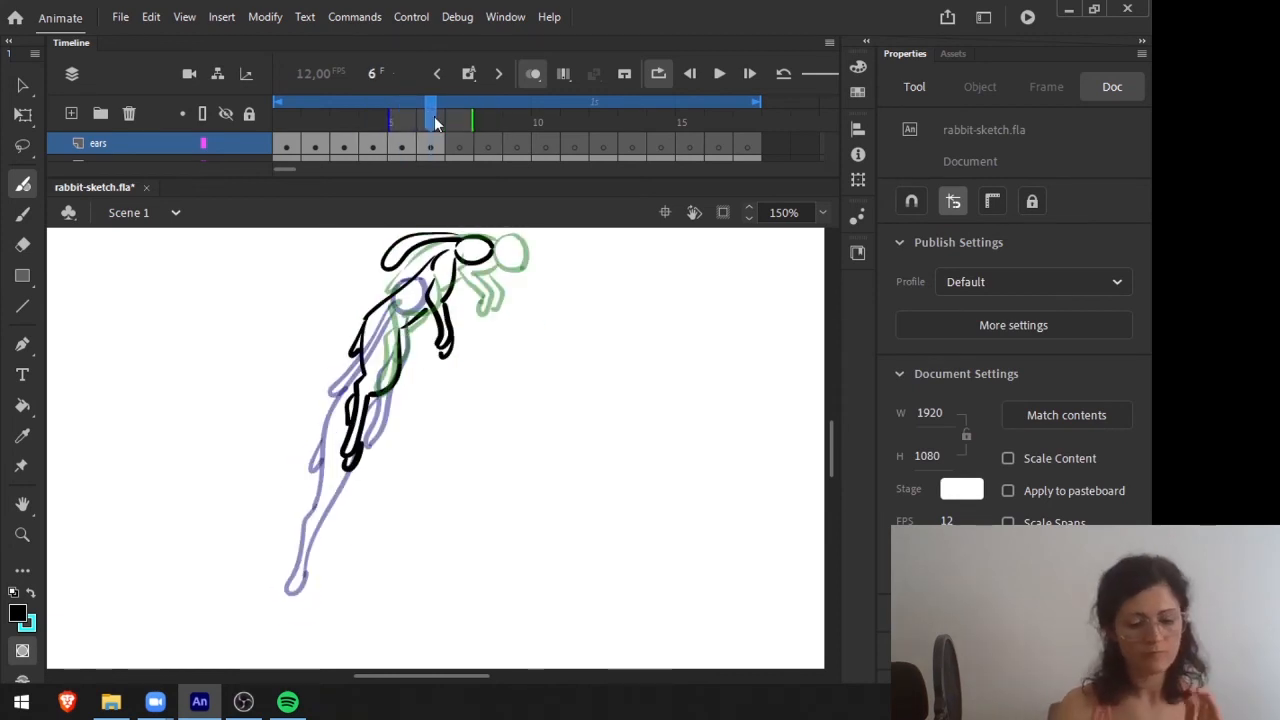
Review the ear animation frame by frame from frame 1 to frame 6.
left_click_drag(434, 116, 280, 118)
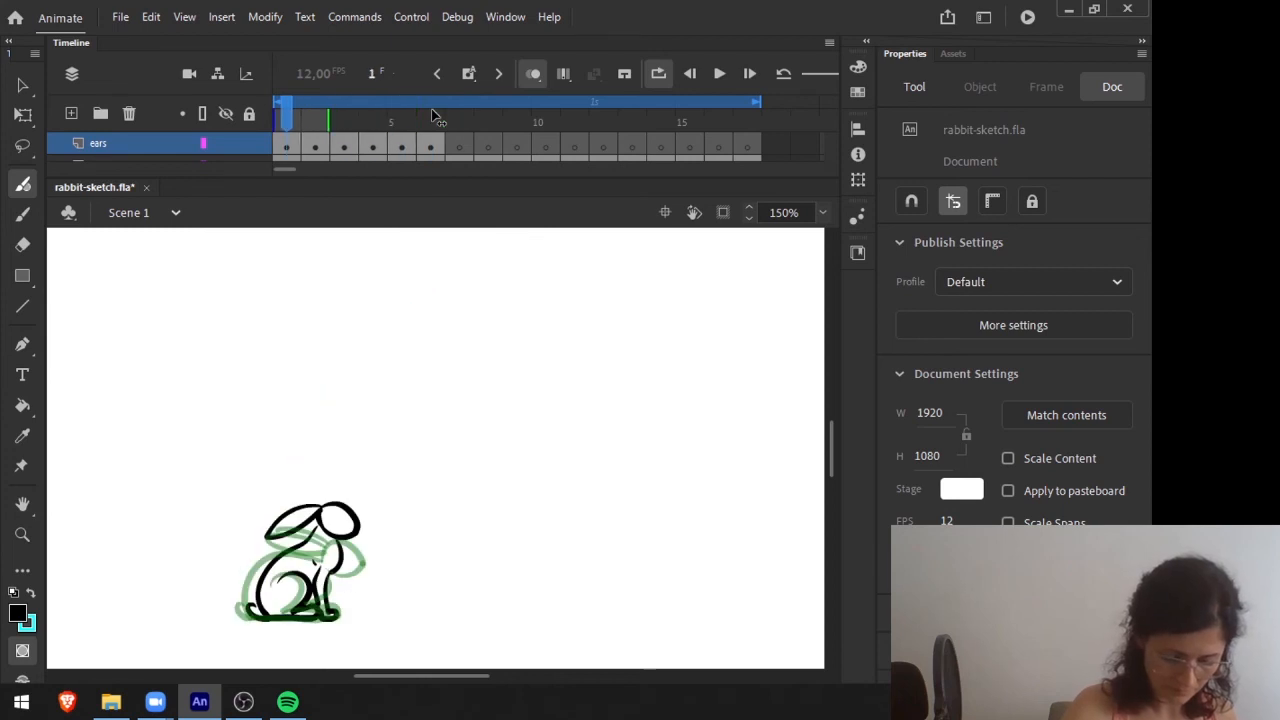
left_click_drag(522, 440, 511, 466)
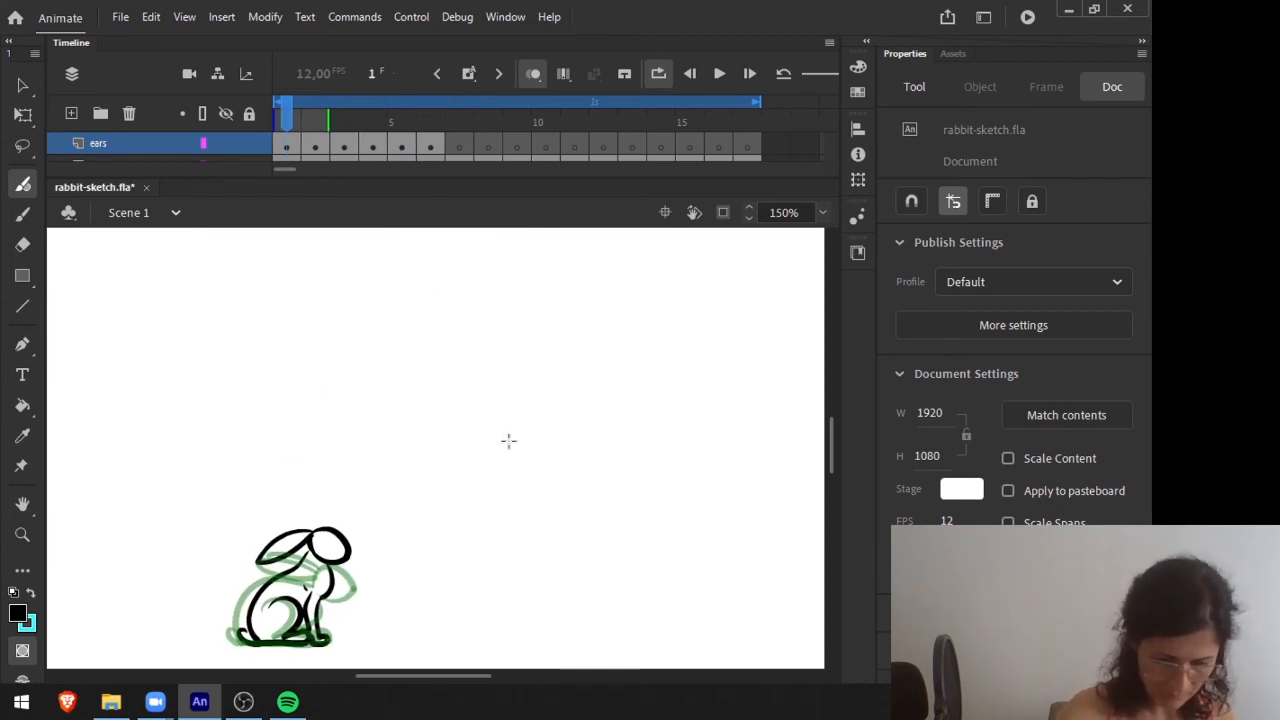
left_click_drag(293, 110, 312, 112)
key("period")
key("period")
key("period")
key("period")
key("period")
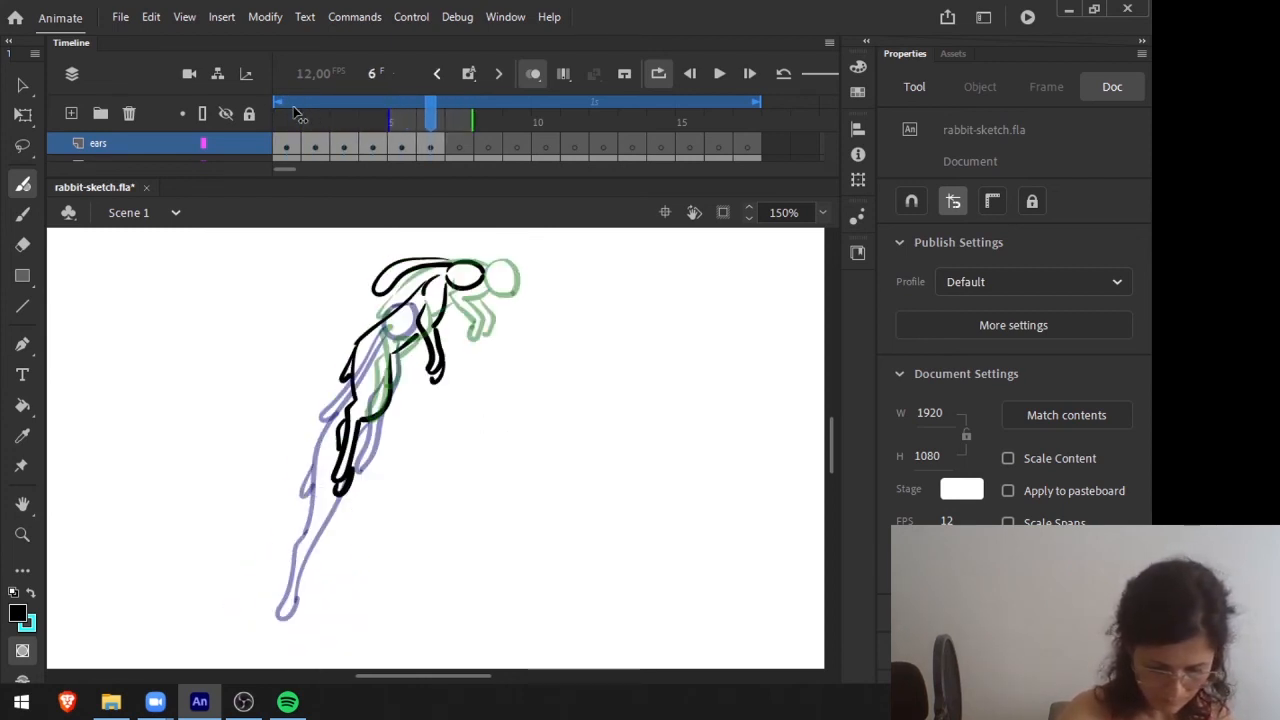
key("comma")
key("comma")
key("comma")
key("period")
key("period")
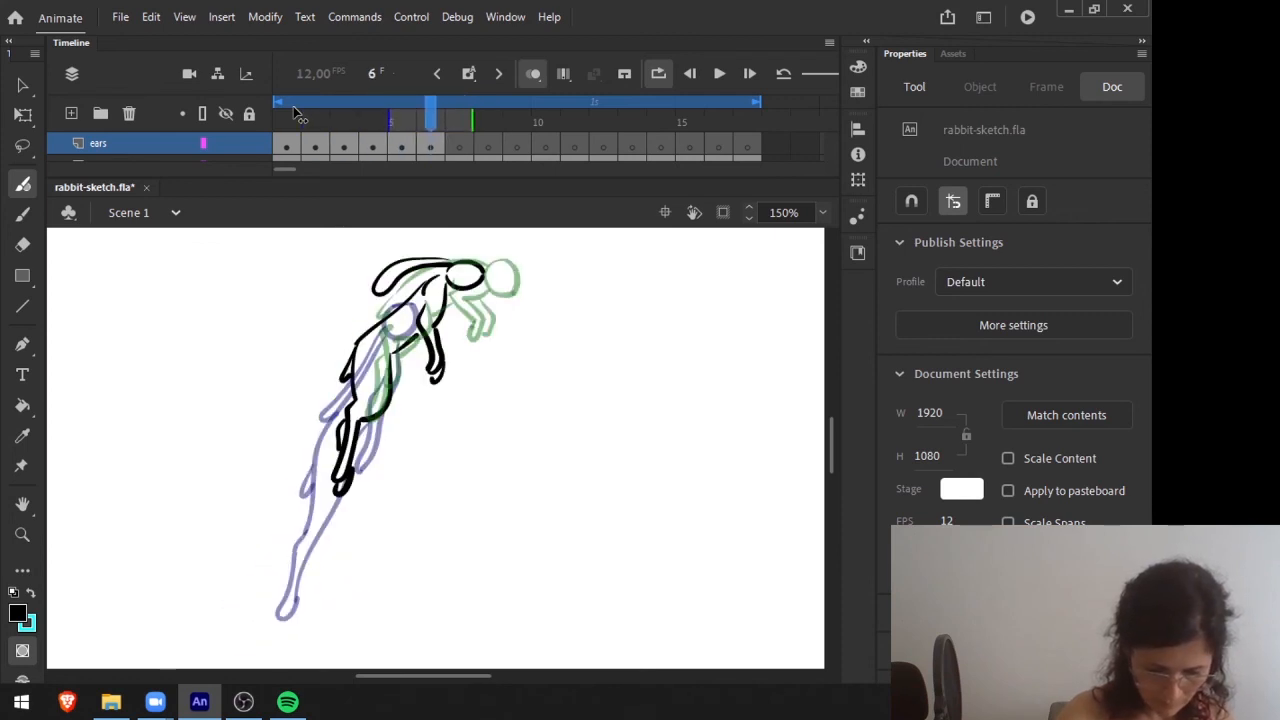
Select the ear drawing on frame 6 and switch to the Eraser tool.
key("v")
left_click(390, 286)
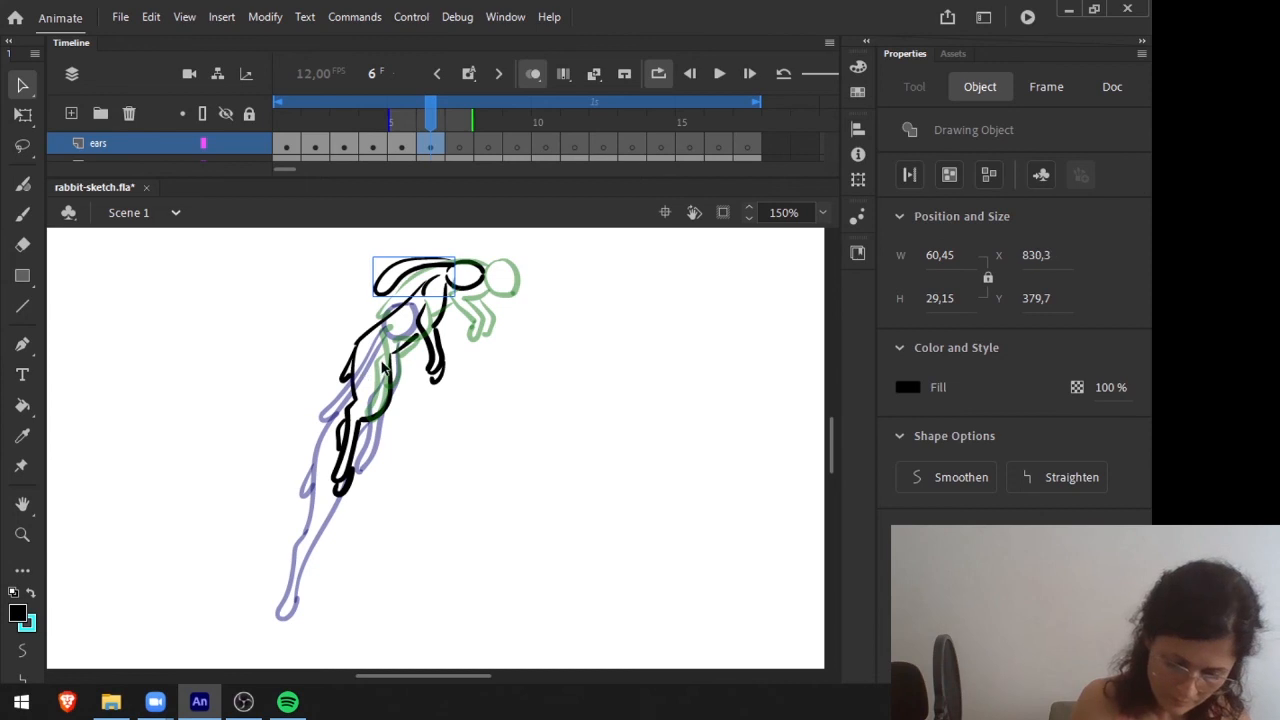
key("e")
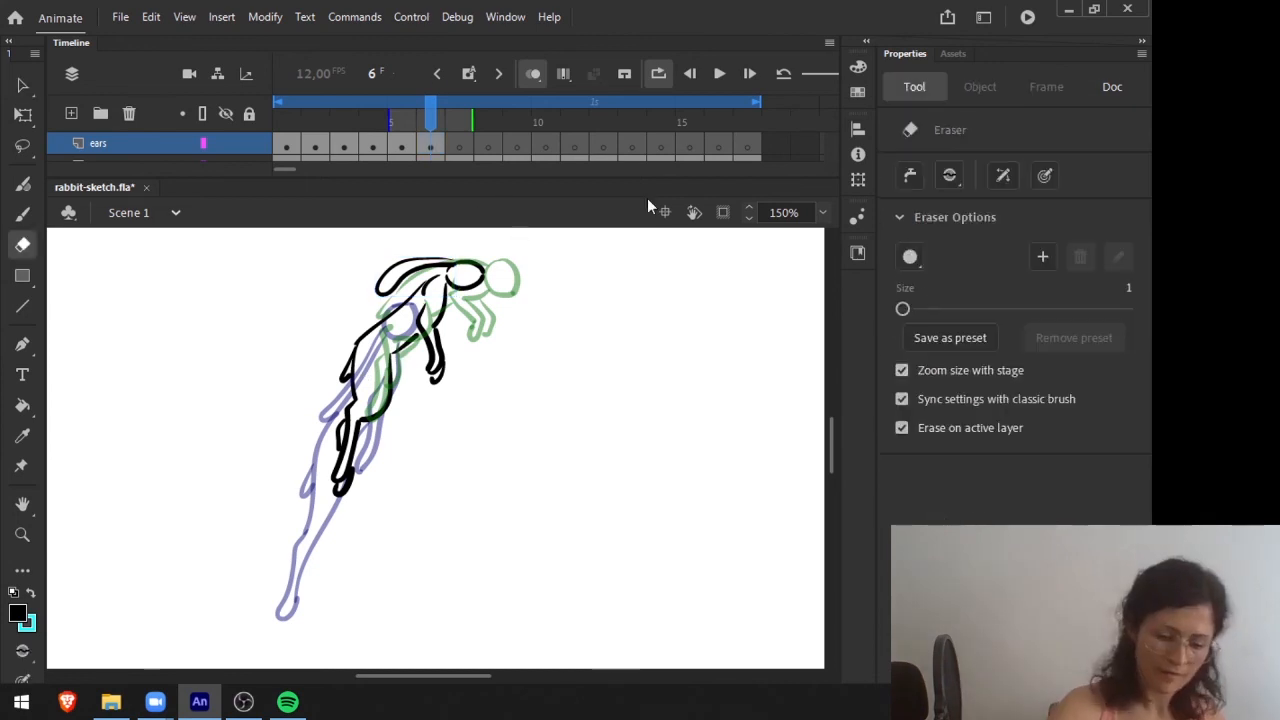
Draw the ears lying flat over the rabbit's back on frame 7 with the Fluid Brush.
left_click(464, 118)
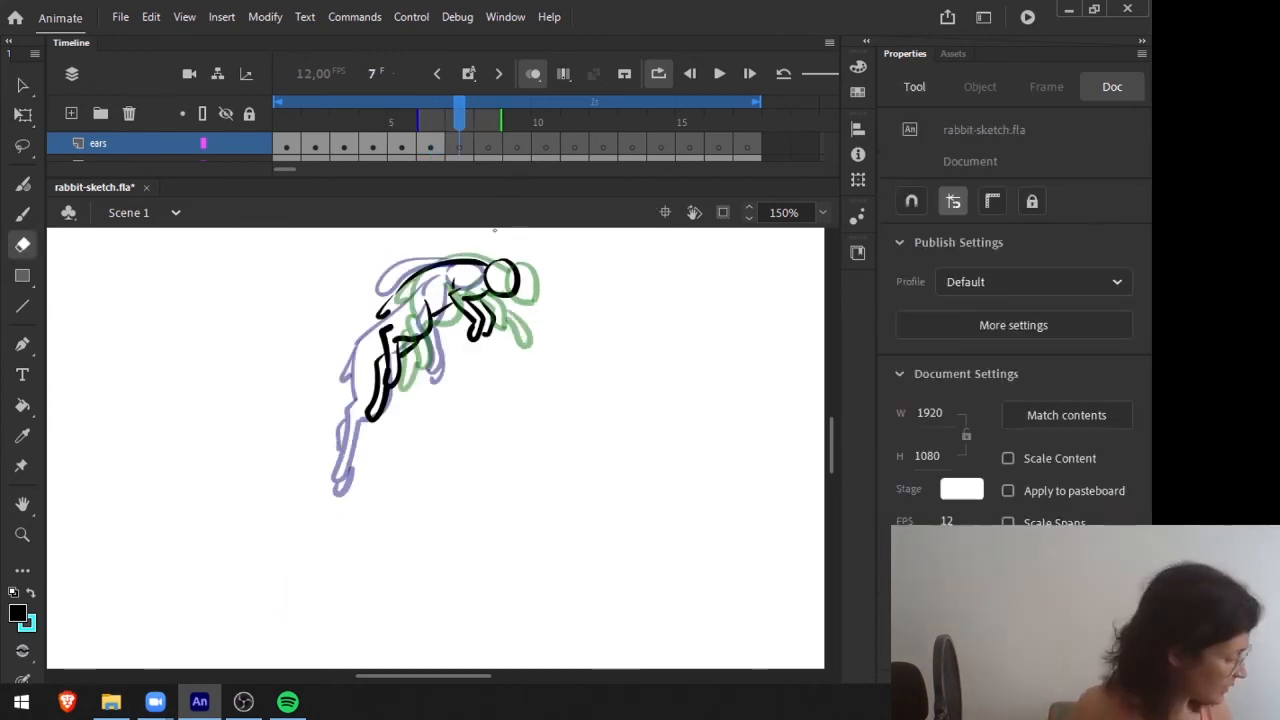
key("b")
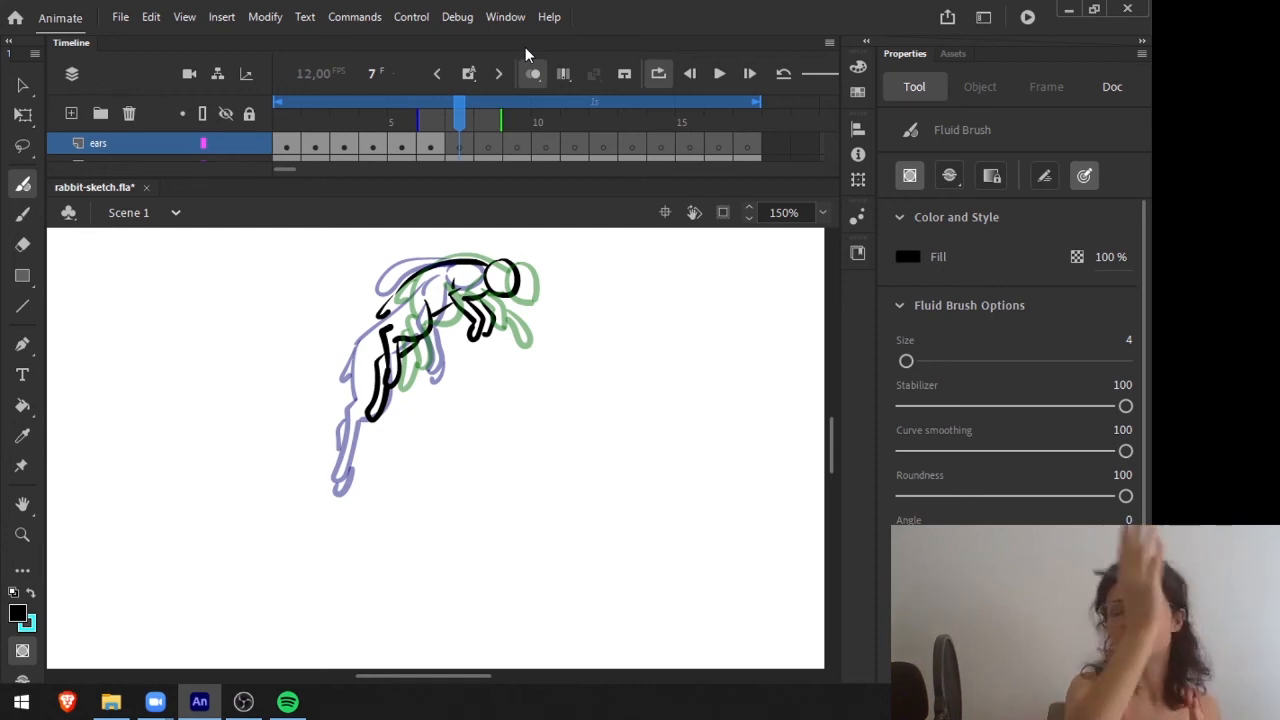
mouse_move(496, 254)
left_mouse_down()
mouse_move(426, 264)
mouse_move(507, 262)
left_mouse_up()
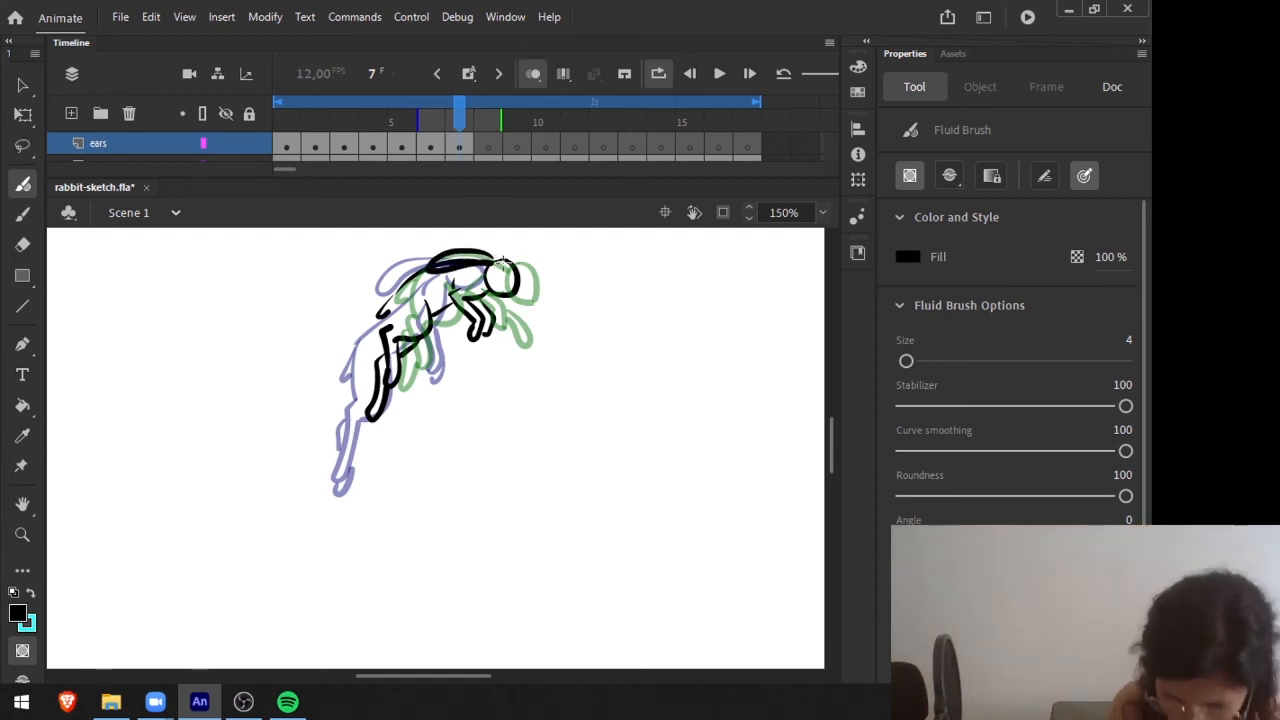
Erase the body lines showing through the ears on frame 7 of the body layer, using an eraser size of 6.
key("e")
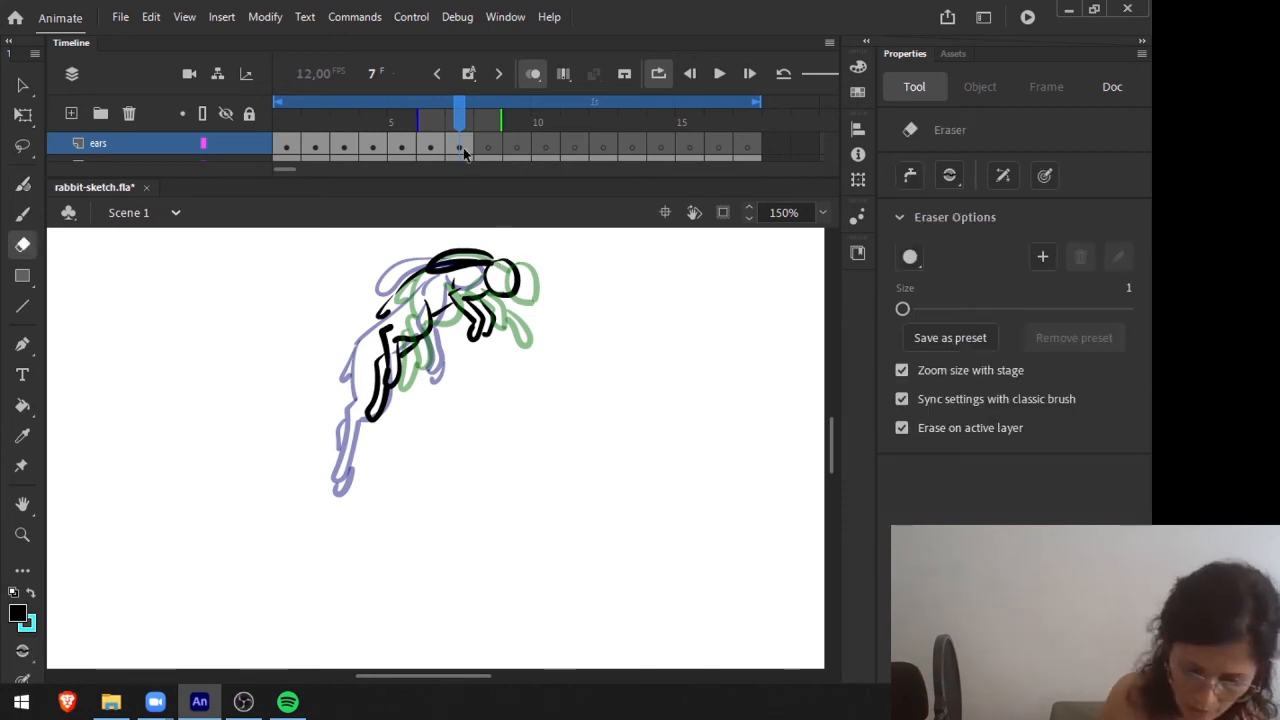
left_click(176, 146)
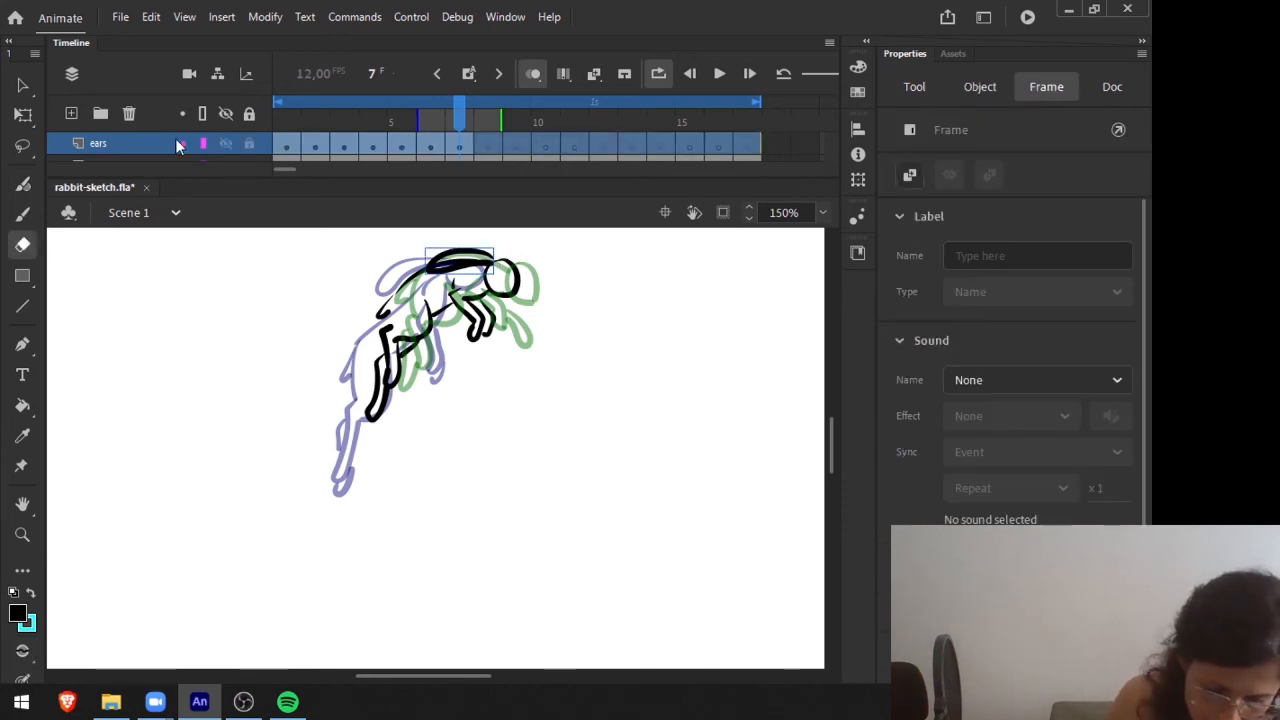
left_click(87, 158)
left_click(457, 261)
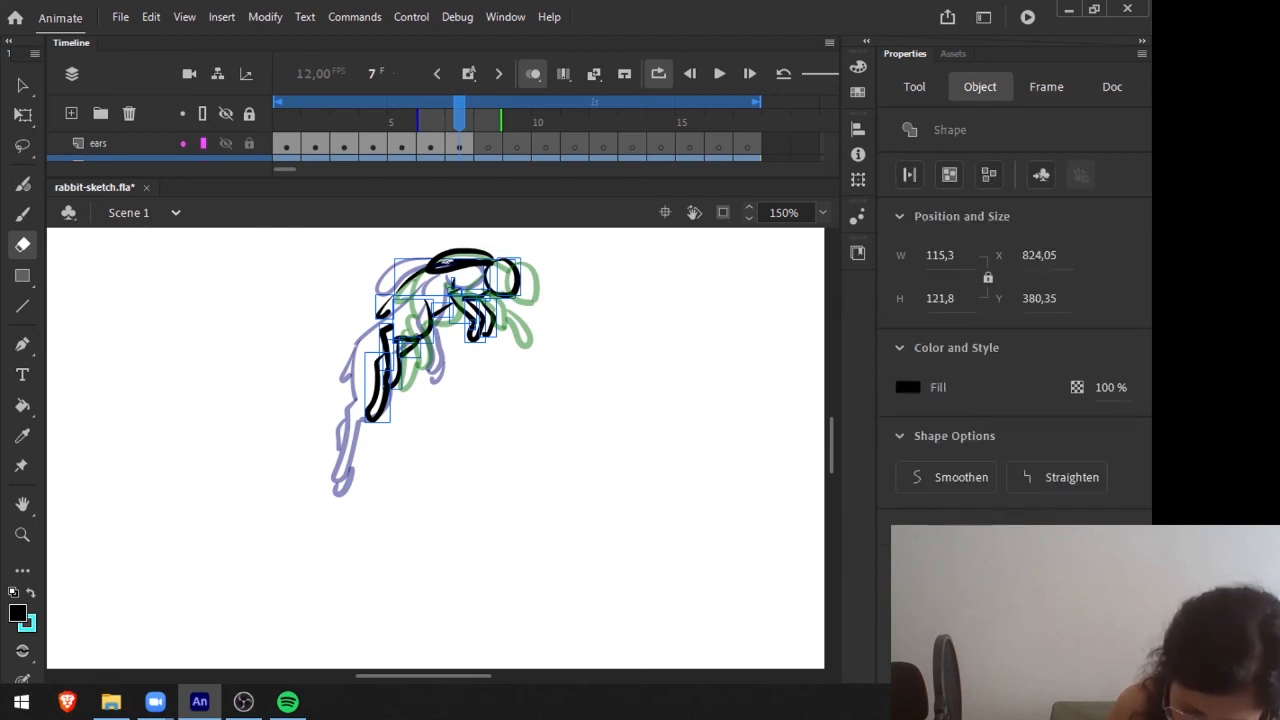
left_click_drag(904, 310, 909, 310)
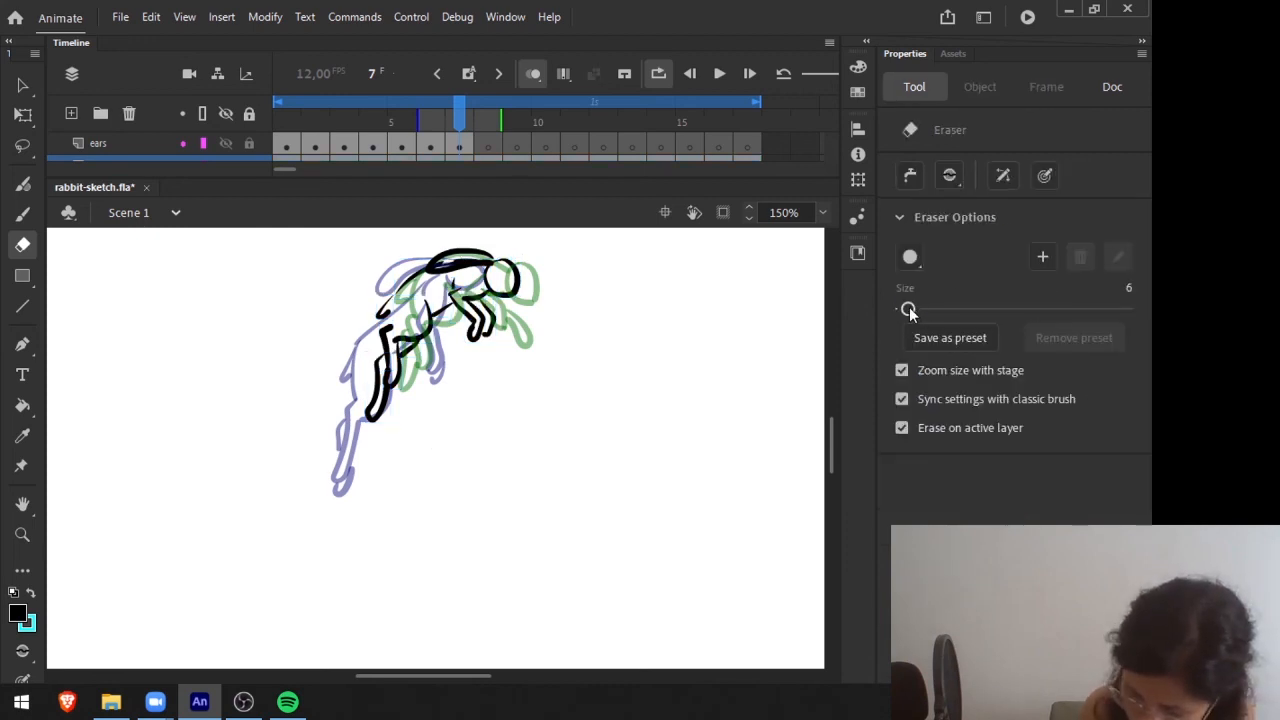
left_click_drag(447, 262, 493, 258)
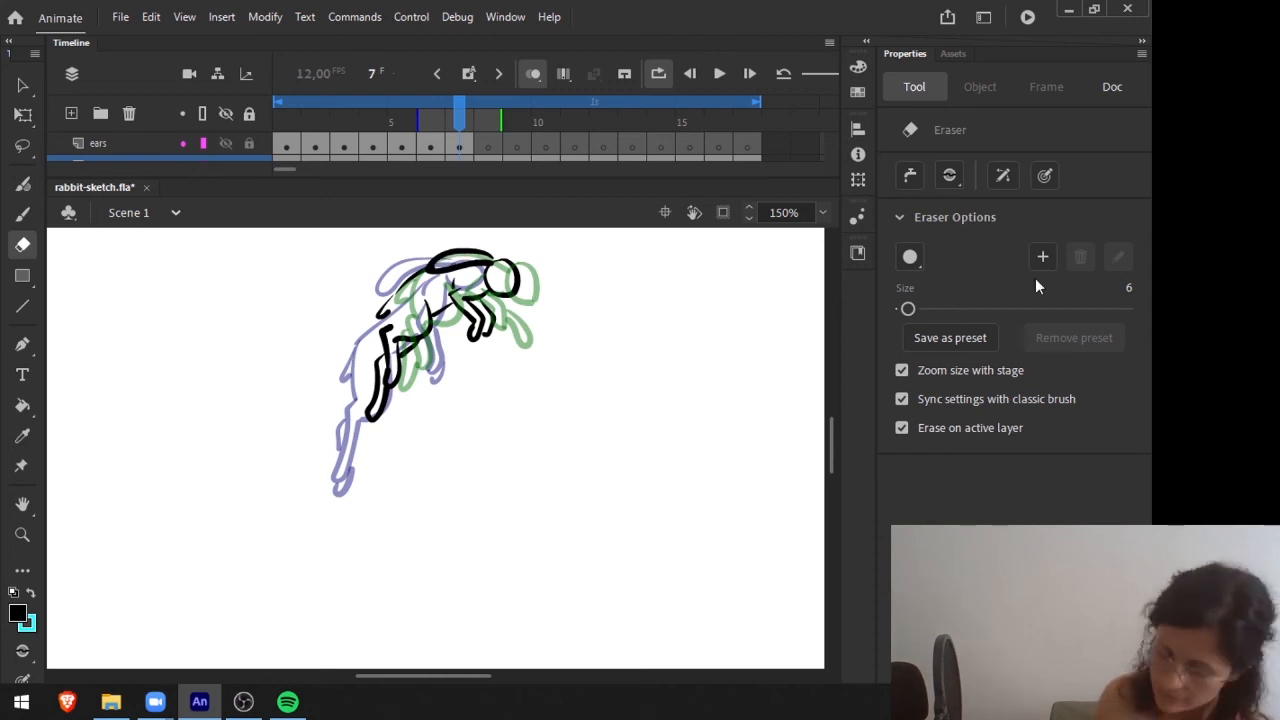
Draw the ears on frame 8 of the ears layer with the Fluid Brush and compare them with frame 7.
key("period")
key("b")
mouse_move(440, 262)
left_mouse_down()
mouse_move(510, 266)
mouse_move(503, 256)
mouse_move(451, 254)
mouse_move(512, 268)
mouse_move(489, 250)
mouse_move(440, 264)
left_mouse_up()
key("ctrl+z")
left_click_drag(490, 110, 490, 103)
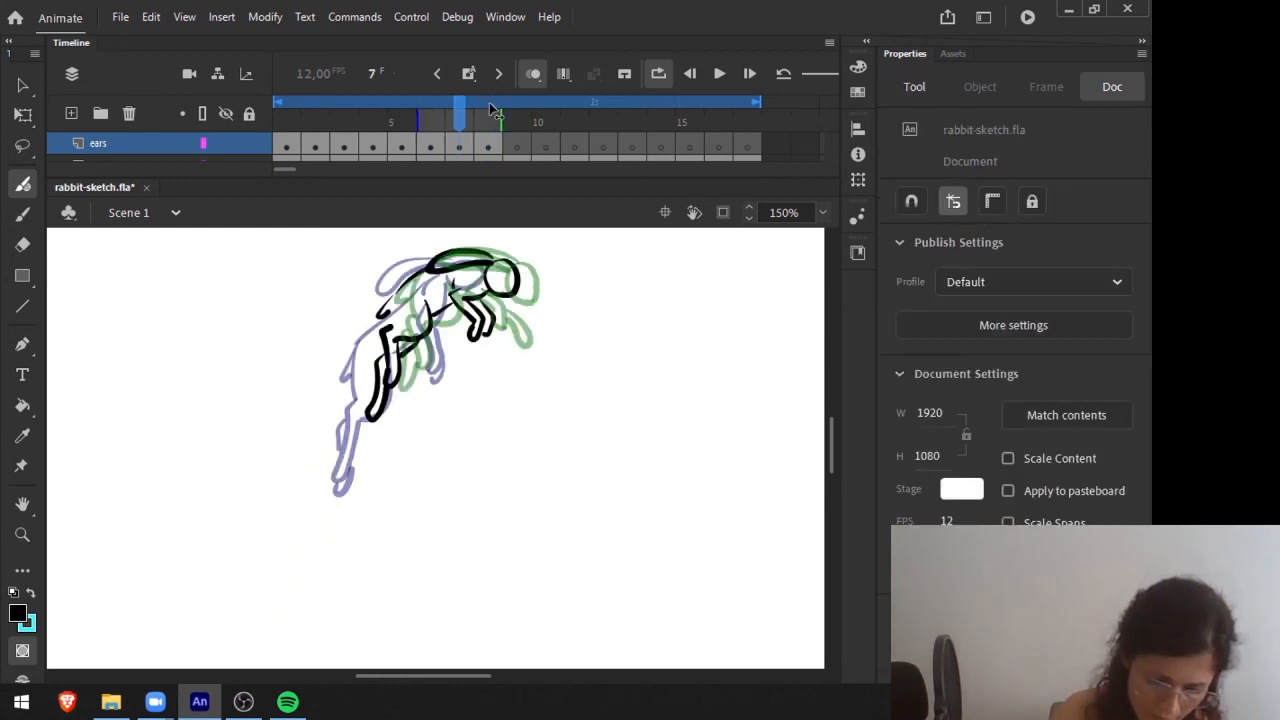
Draw the ears arching back over the shoulders on frame 9 and erase the body lines behind them.
key("period")
key("period")
mouse_move(532, 281)
left_mouse_down()
mouse_move(508, 252)
mouse_move(509, 269)
mouse_move(541, 268)
left_mouse_up()
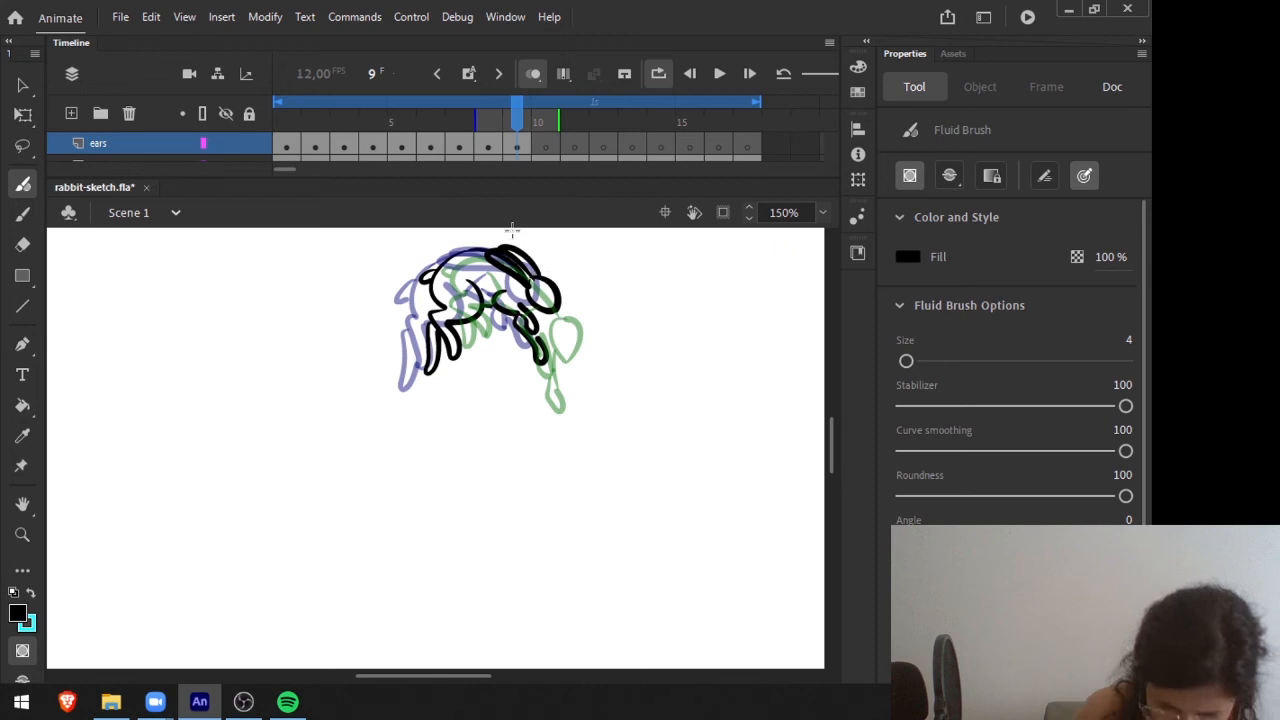
key("e")
left_click(510, 160)
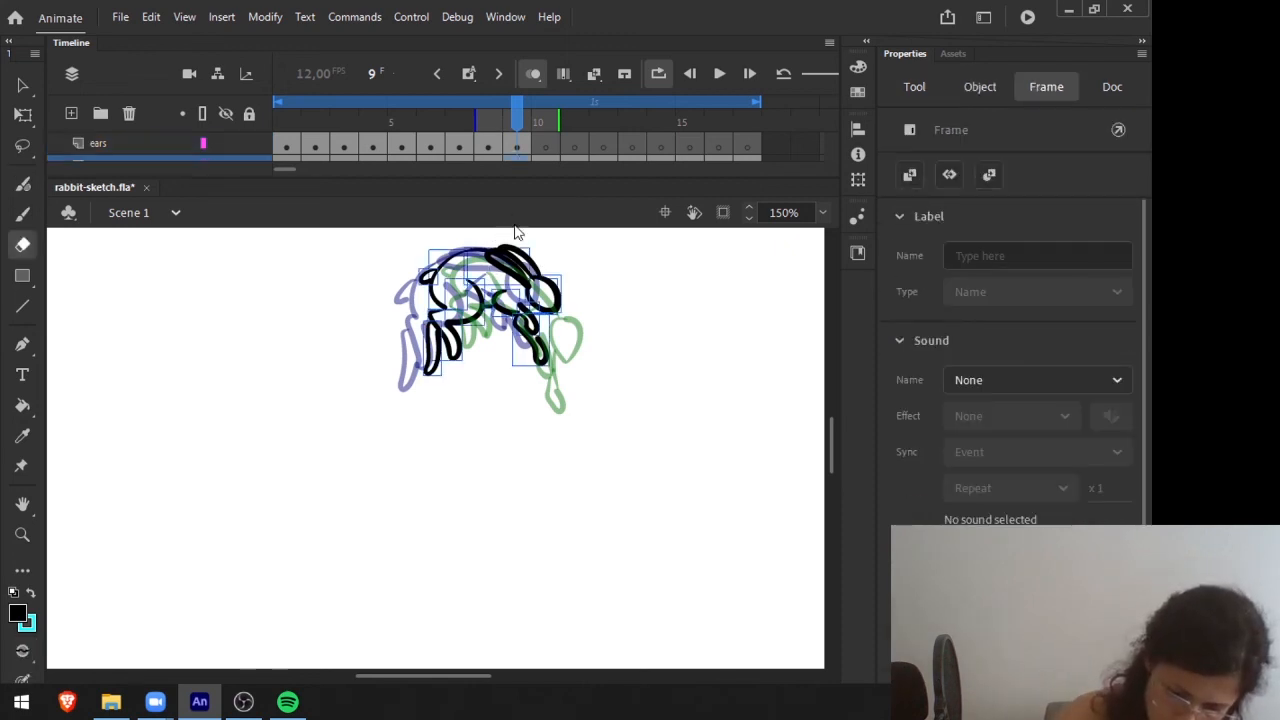
mouse_move(508, 266)
left_mouse_down()
mouse_move(520, 272)
mouse_move(505, 261)
left_mouse_up()
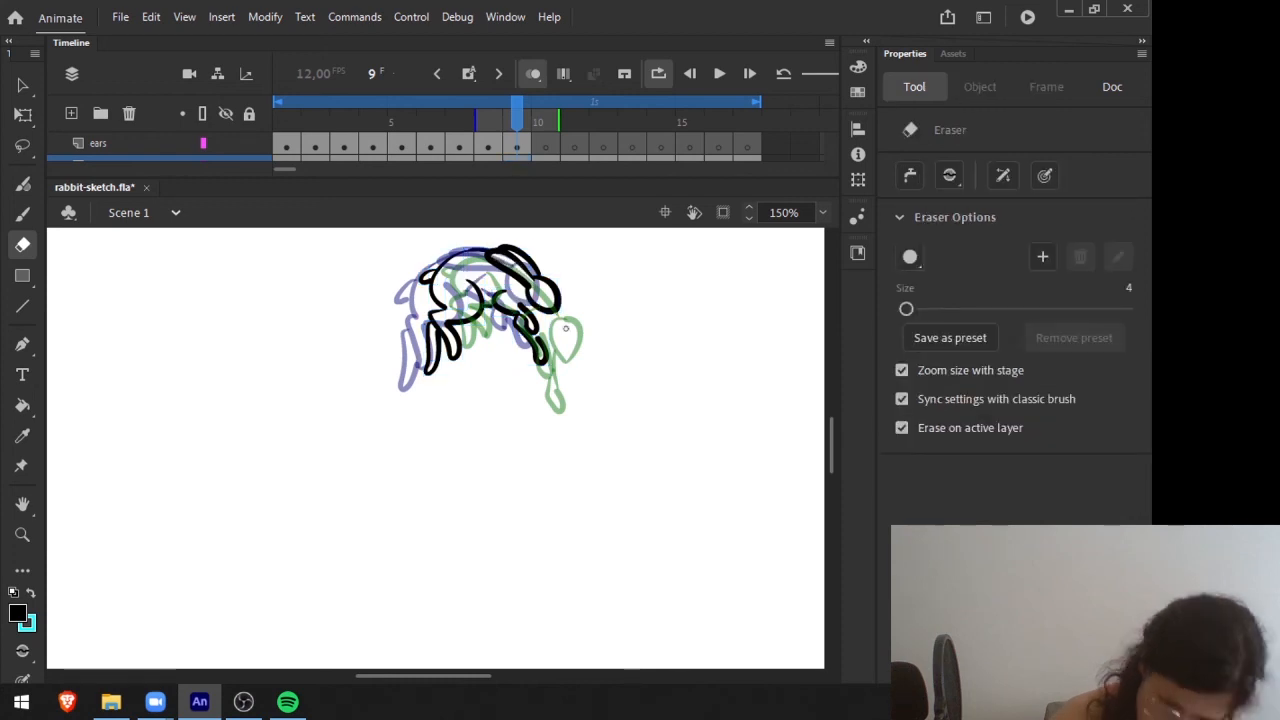
Draw the ears trailing up along the rabbit's back on frame 10 and erase the body line crossing them.
key("period")
key("b")
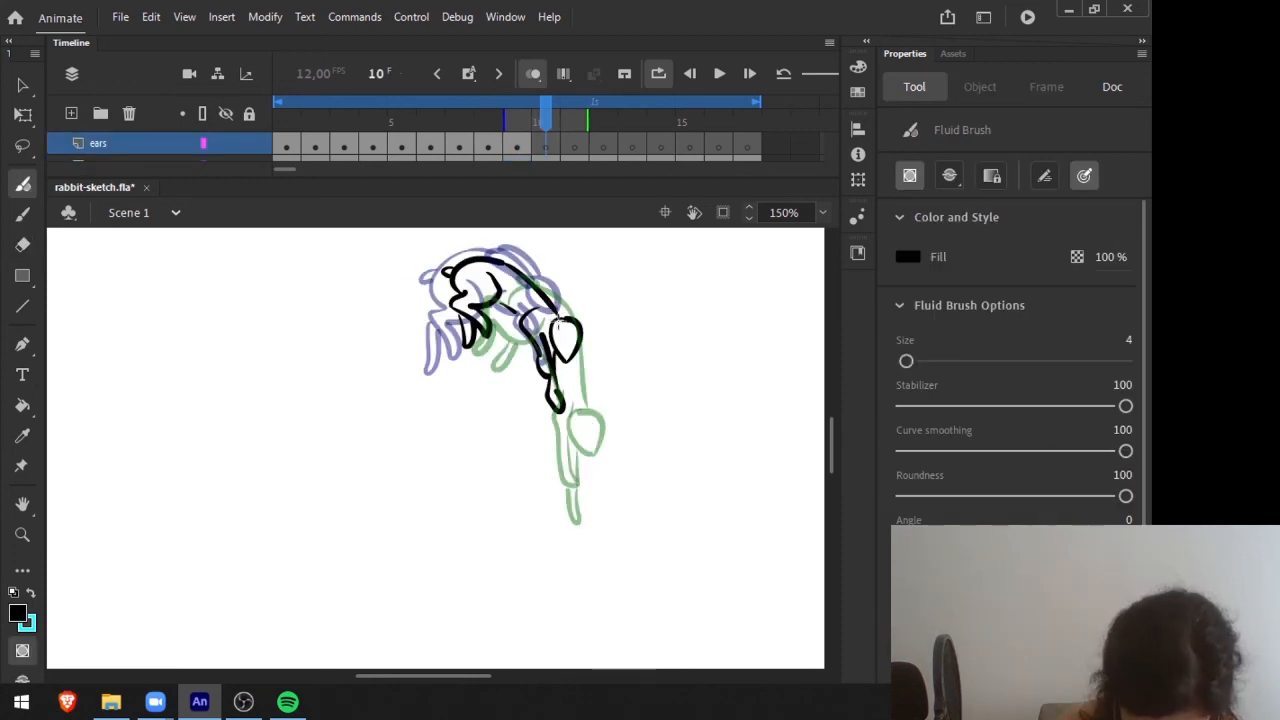
mouse_move(558, 318)
left_mouse_down()
mouse_move(525, 288)
mouse_move(532, 274)
mouse_move(576, 322)
left_mouse_up()
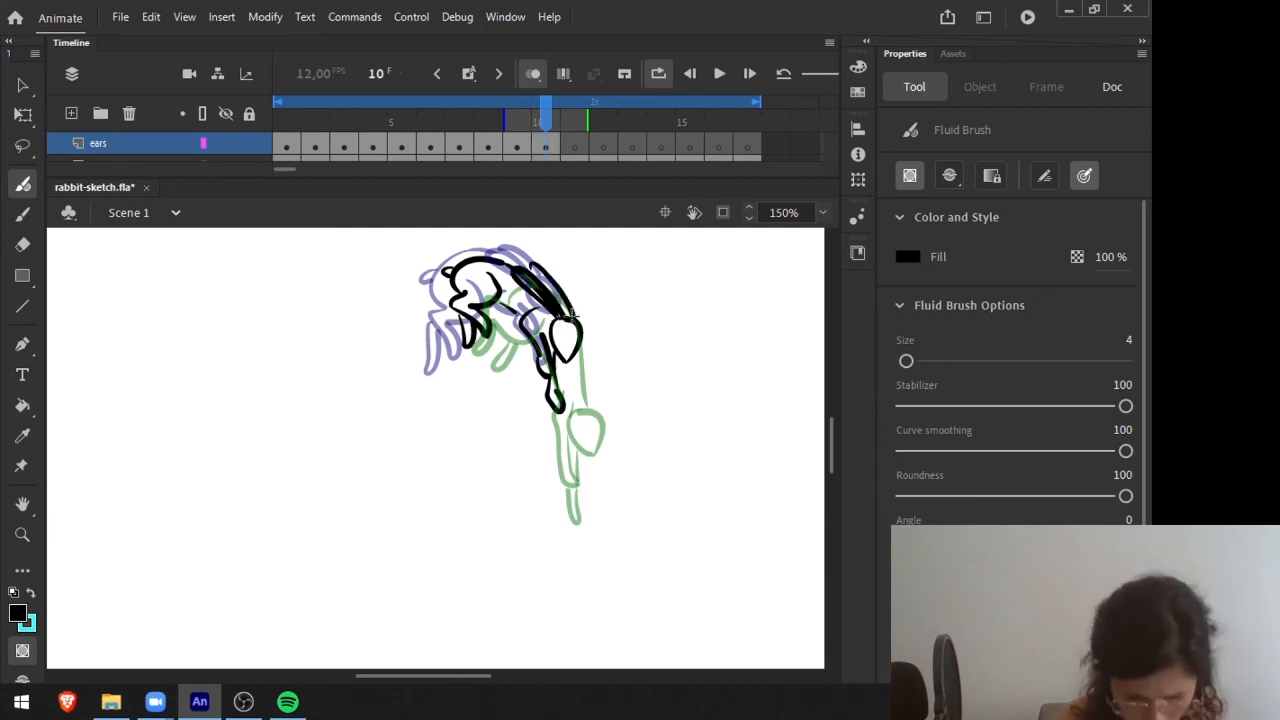
left_click_drag(536, 266, 540, 296)
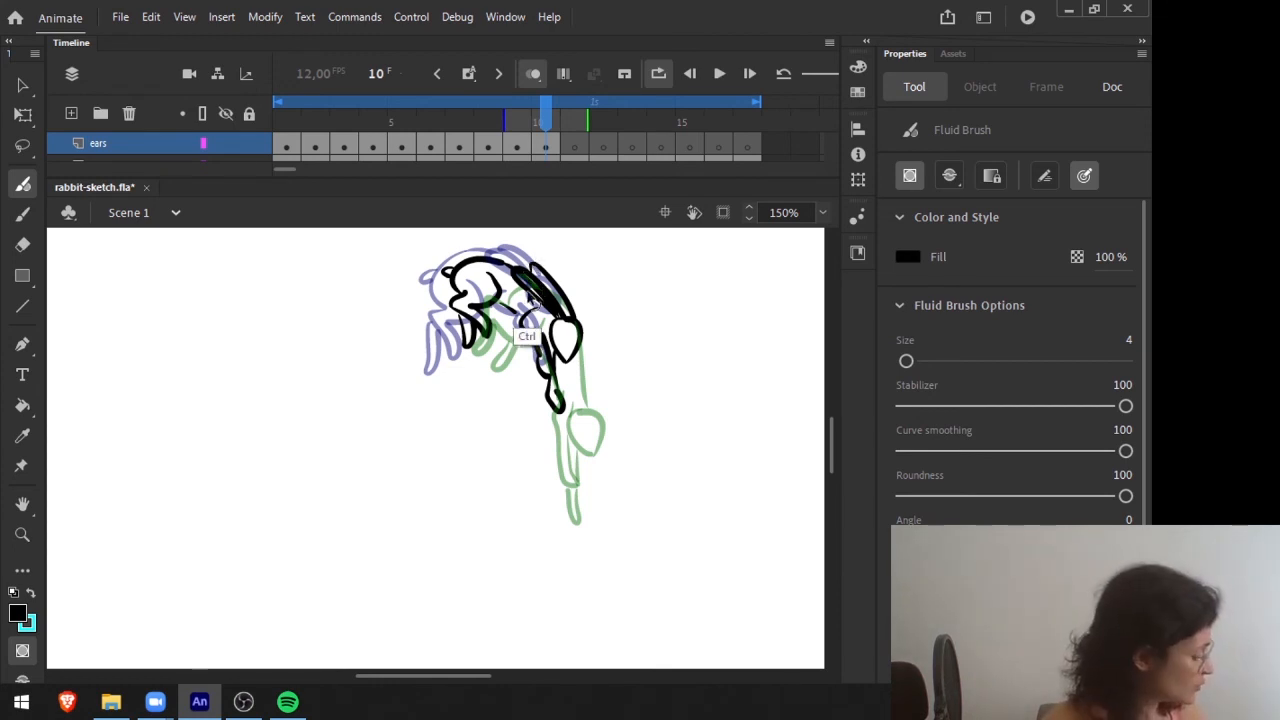
key("e")
left_click(549, 160)
left_click_drag(521, 272, 510, 267)
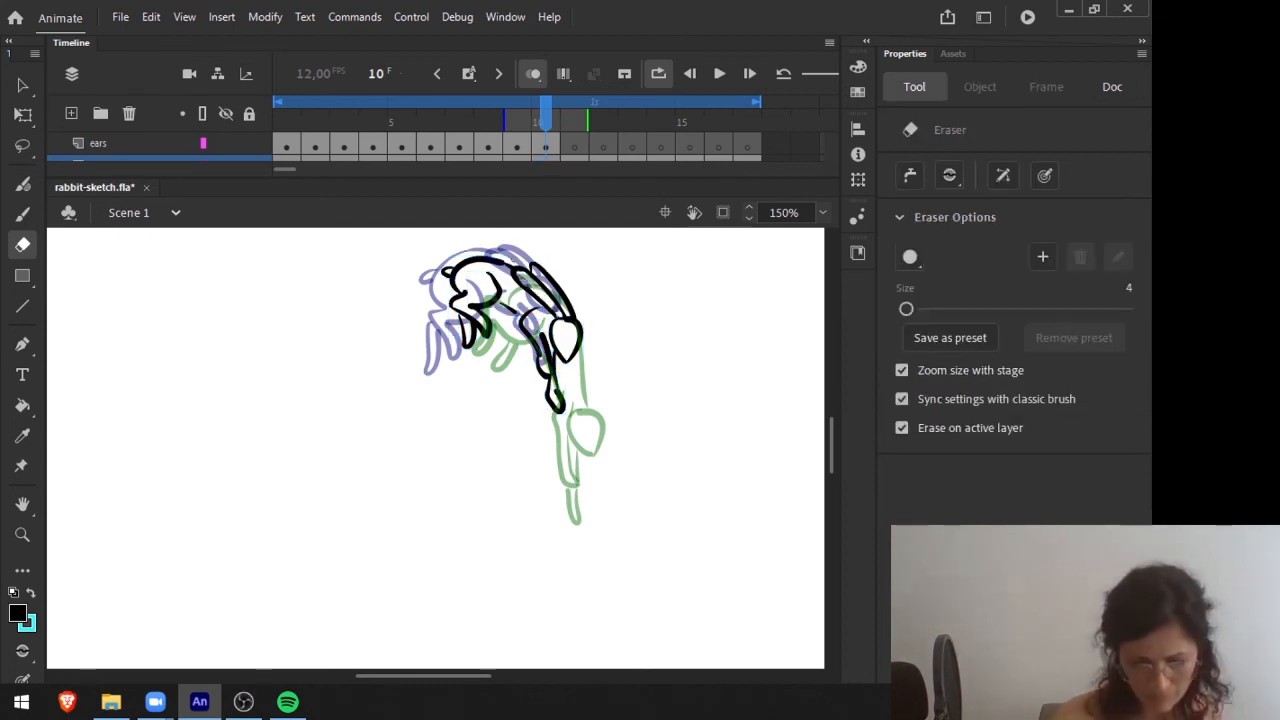
Draw two ears pointing almost straight up from the head on frame 11 and erase the overlapping body lines.
mouse_move(543, 115)
left_mouse_down()
mouse_move(488, 116)
mouse_move(575, 116)
left_mouse_up()
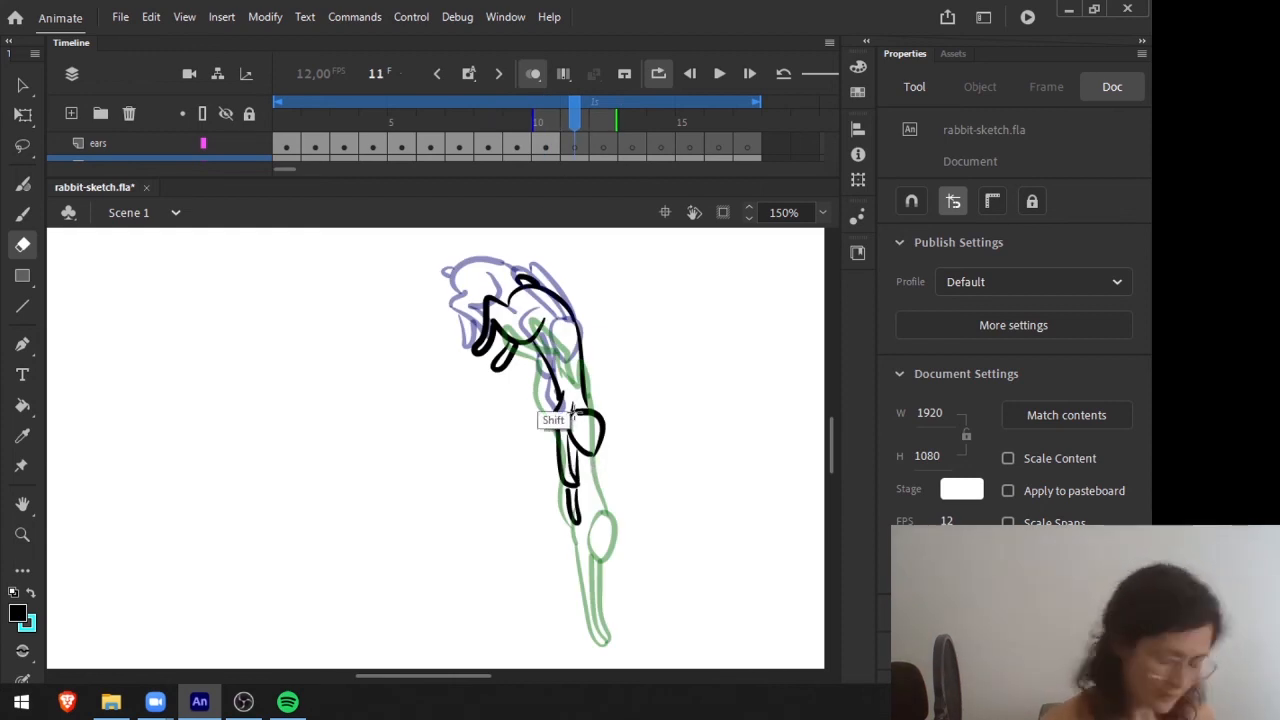
key("b")
mouse_move(572, 376)
left_mouse_down()
mouse_move(572, 324)
mouse_move(592, 410)
left_mouse_up()
left_click_drag(587, 347, 598, 411)
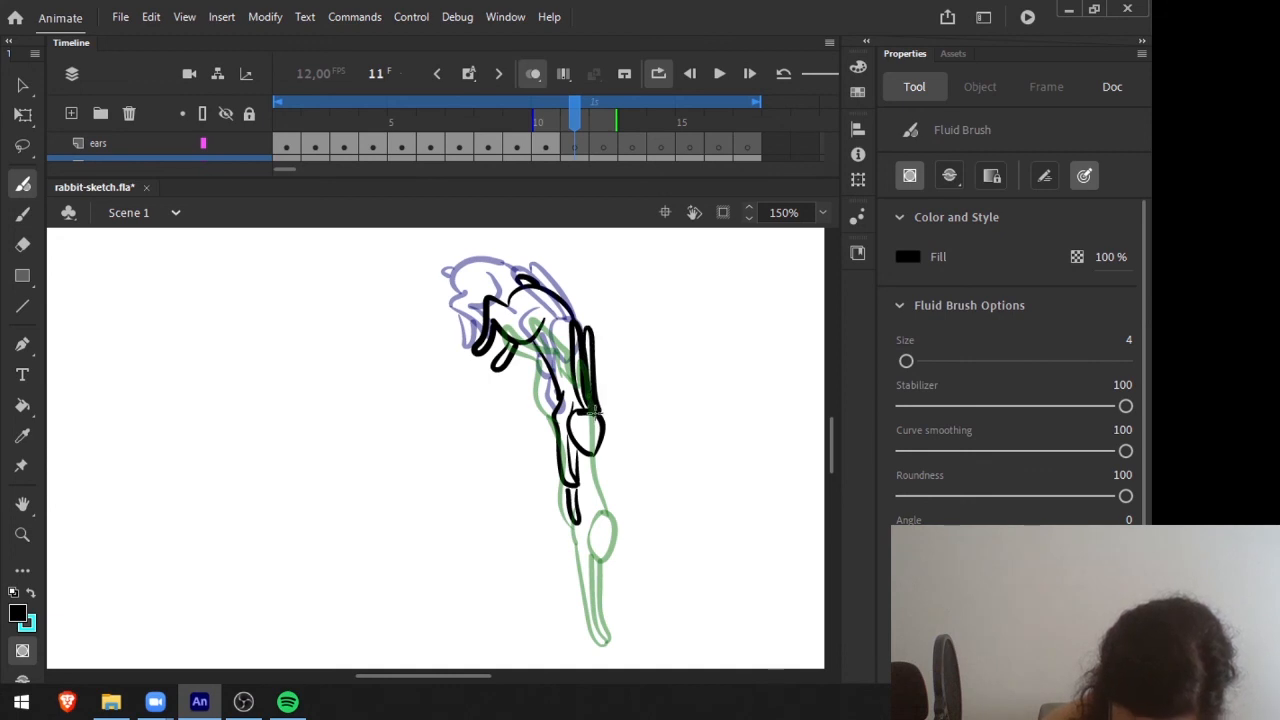
left_click(574, 148)
key("e")
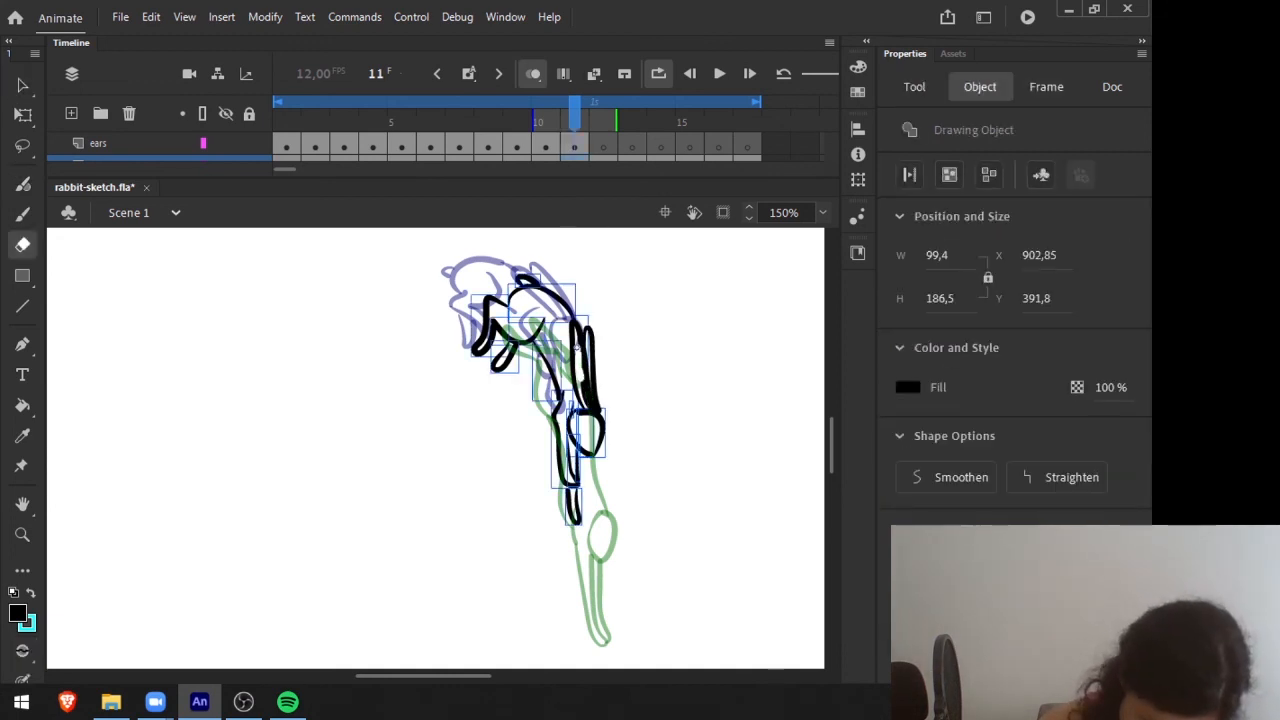
left_click(577, 348)
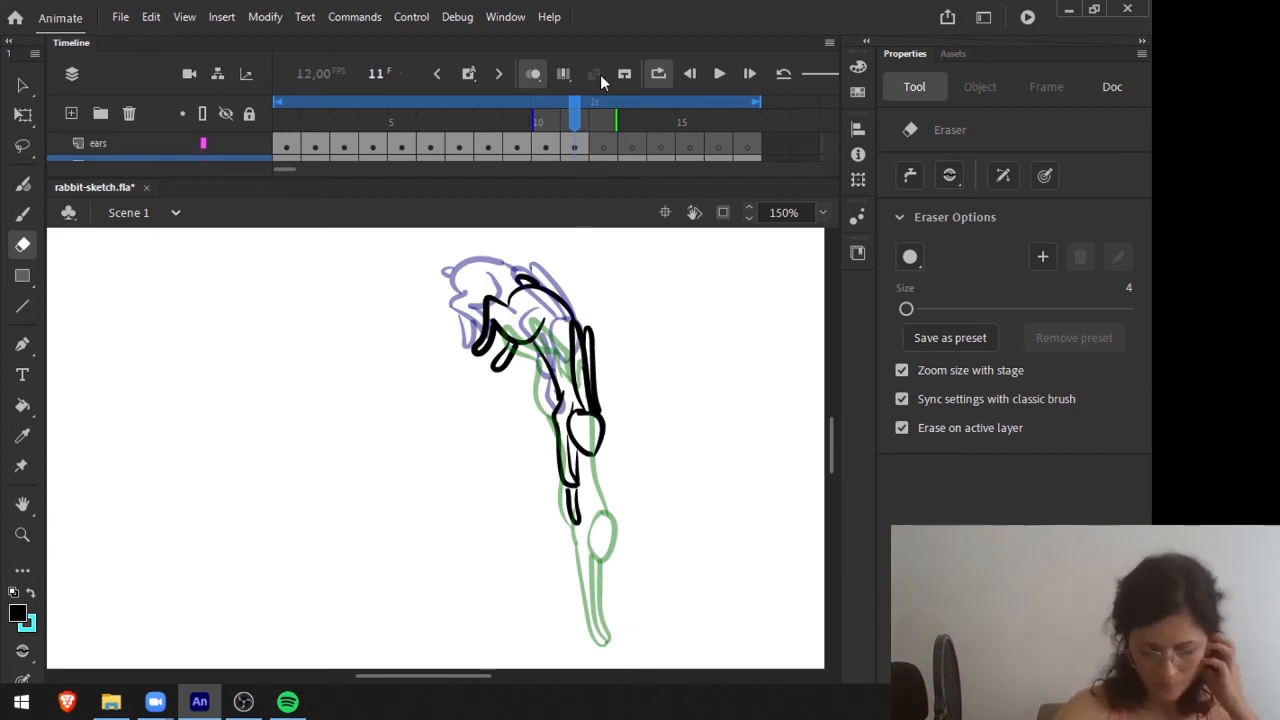
Draw long ears stretched straight up from the diving rabbit's head on frame 12 with the Fluid Brush.
left_click(588, 113)
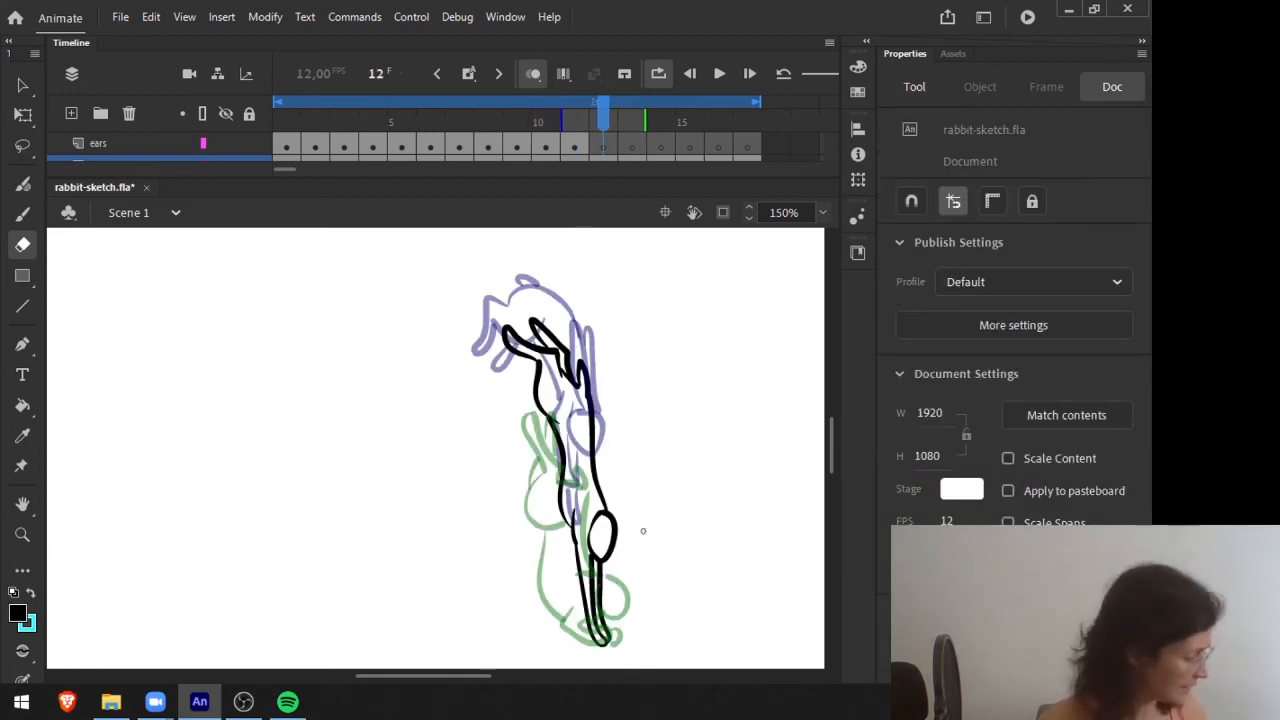
key("b")
mouse_move(596, 507)
left_mouse_down()
mouse_move(591, 408)
mouse_move(604, 512)
left_mouse_up()
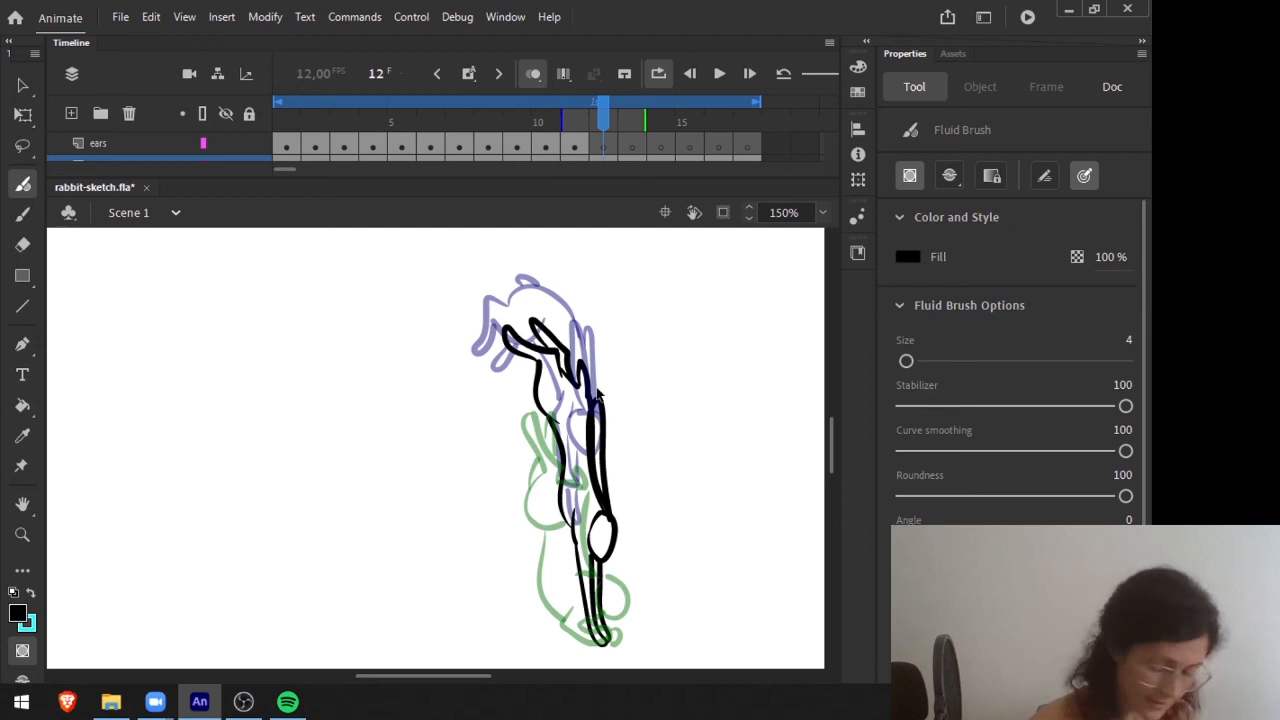
Move the new frame 12 ears to the ears layer in the same place and erase the body line running through them.
key("v")
left_click(604, 418)
key("Delete")
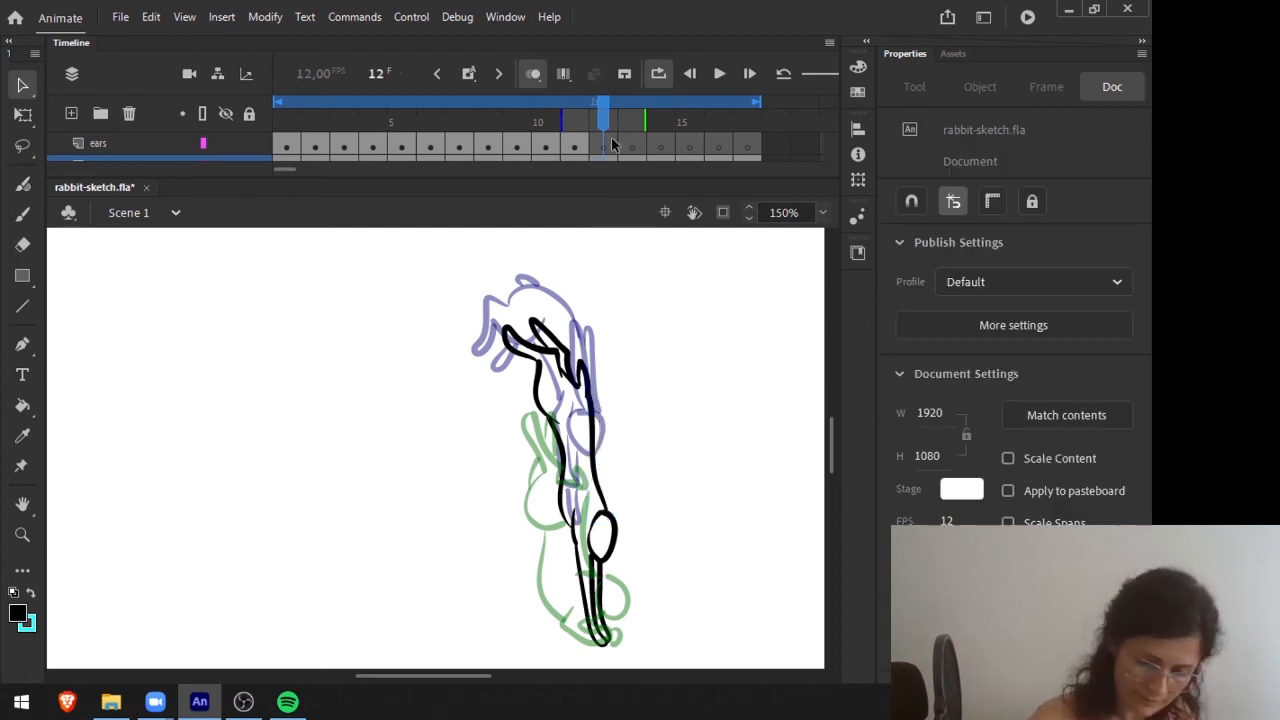
left_click(612, 145)
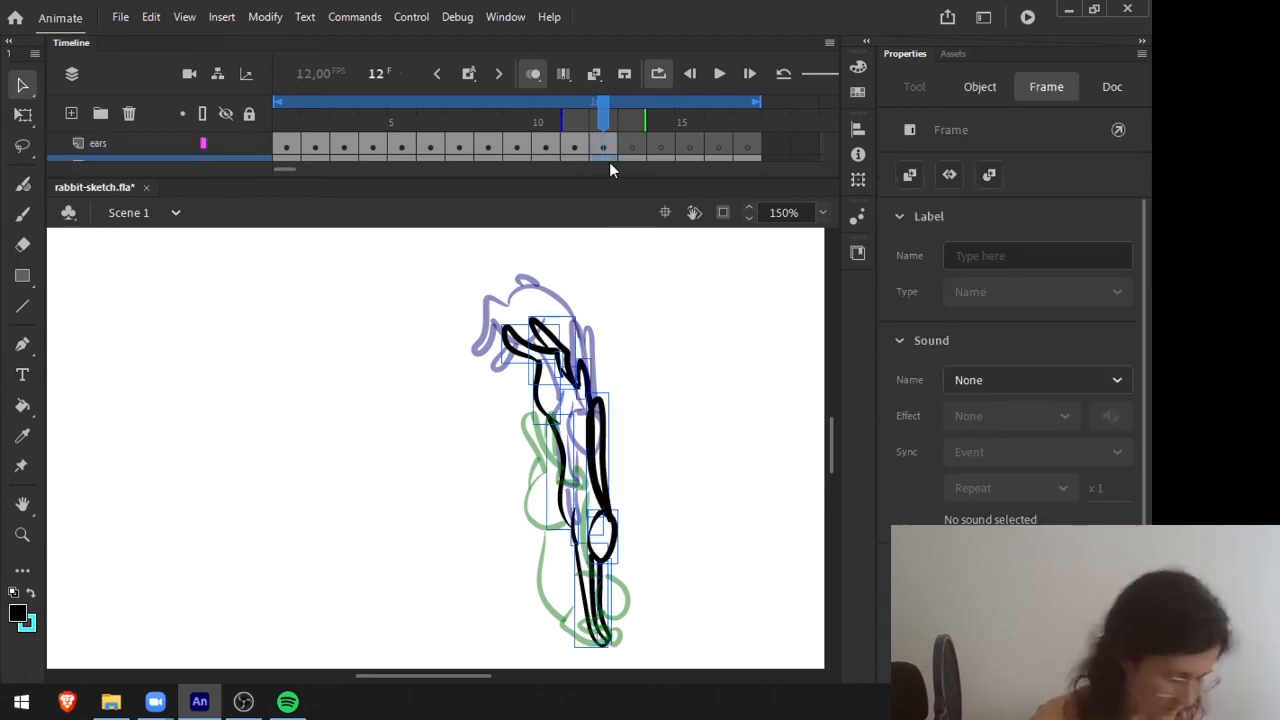
key("e")
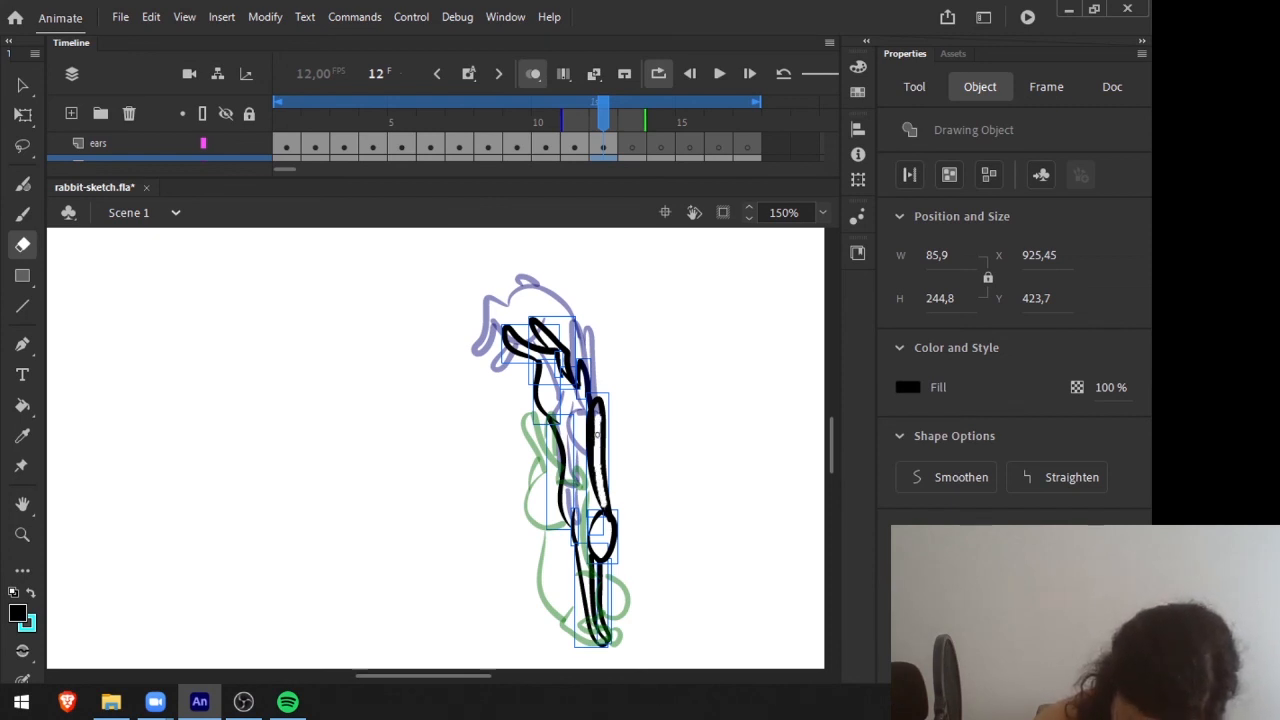
left_click_drag(597, 435, 598, 428)
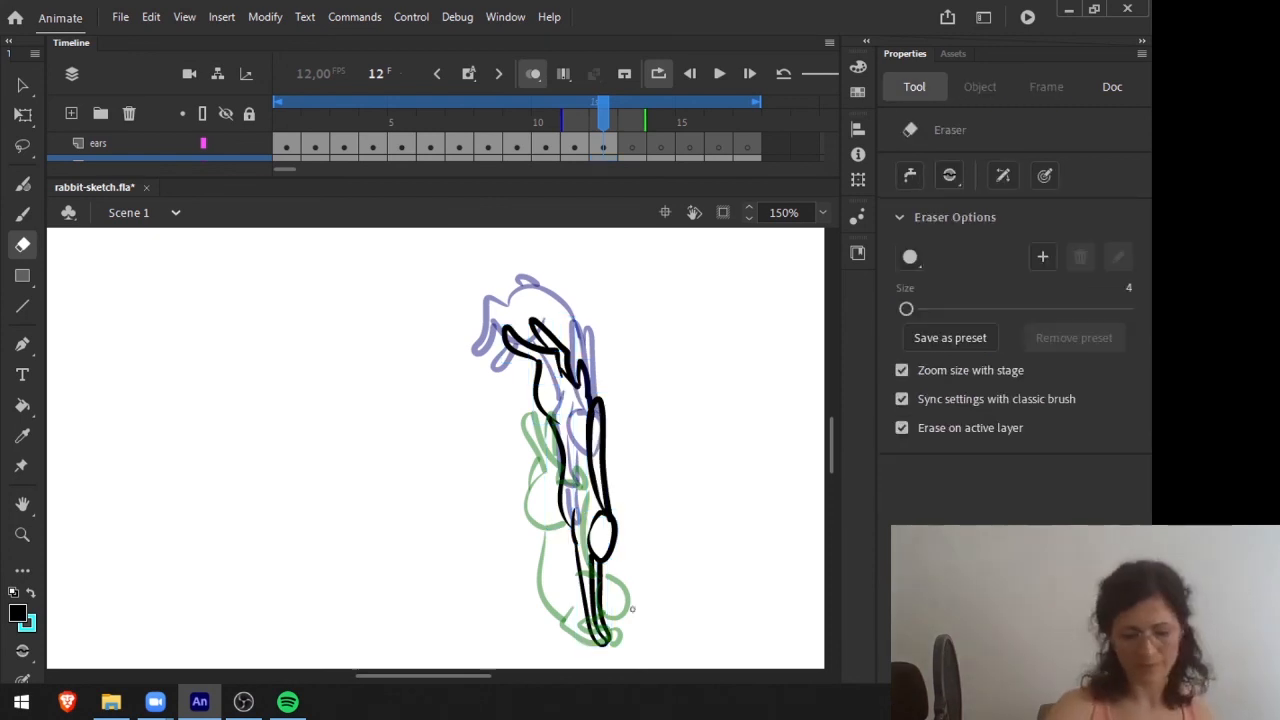
Check the landing poses on frames 13 to 15 and draw the ears standing up from the lowered head on frame 13.
left_click_drag(613, 115, 630, 113)
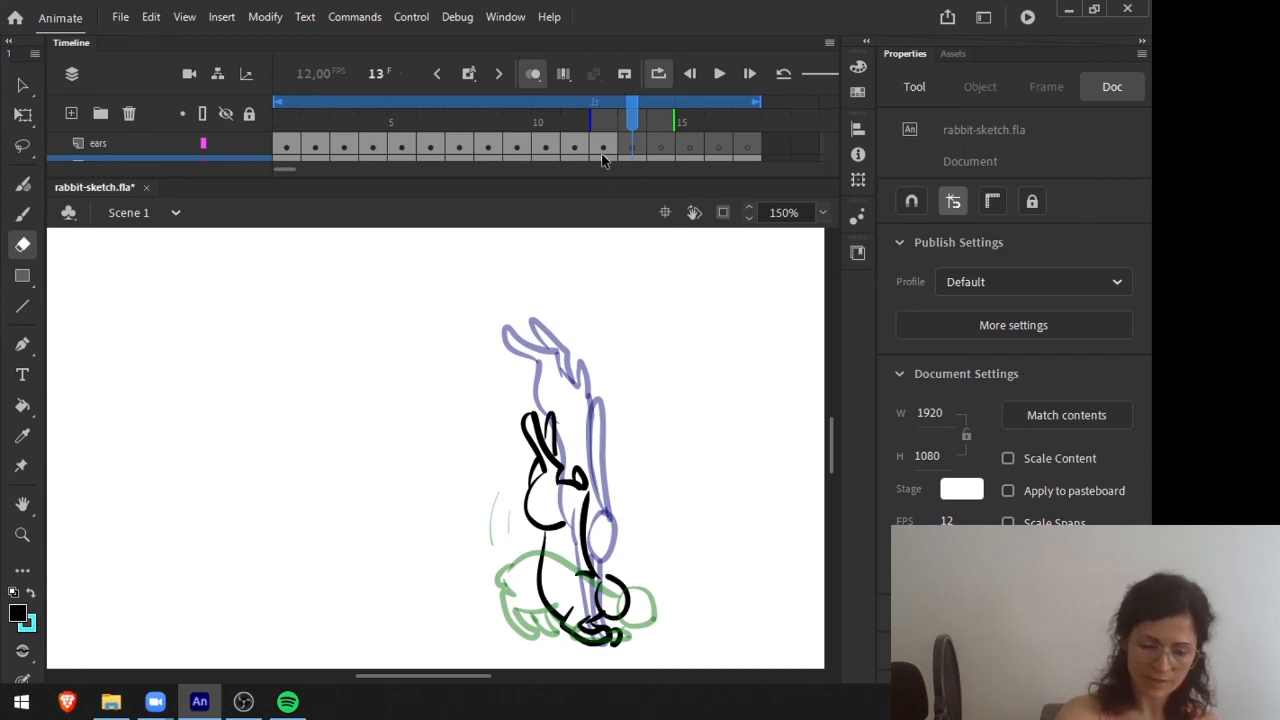
mouse_move(634, 101)
left_mouse_down()
mouse_move(643, 121)
mouse_move(603, 115)
mouse_move(634, 112)
left_mouse_up()
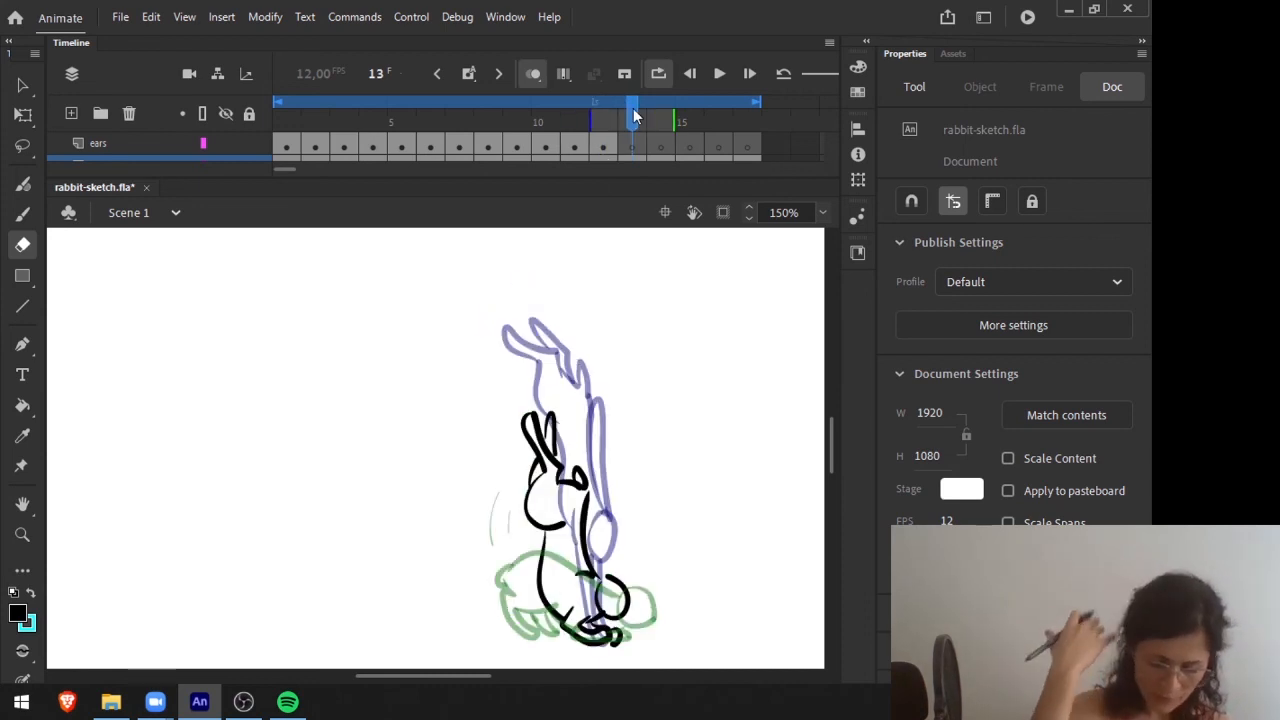
key(".")
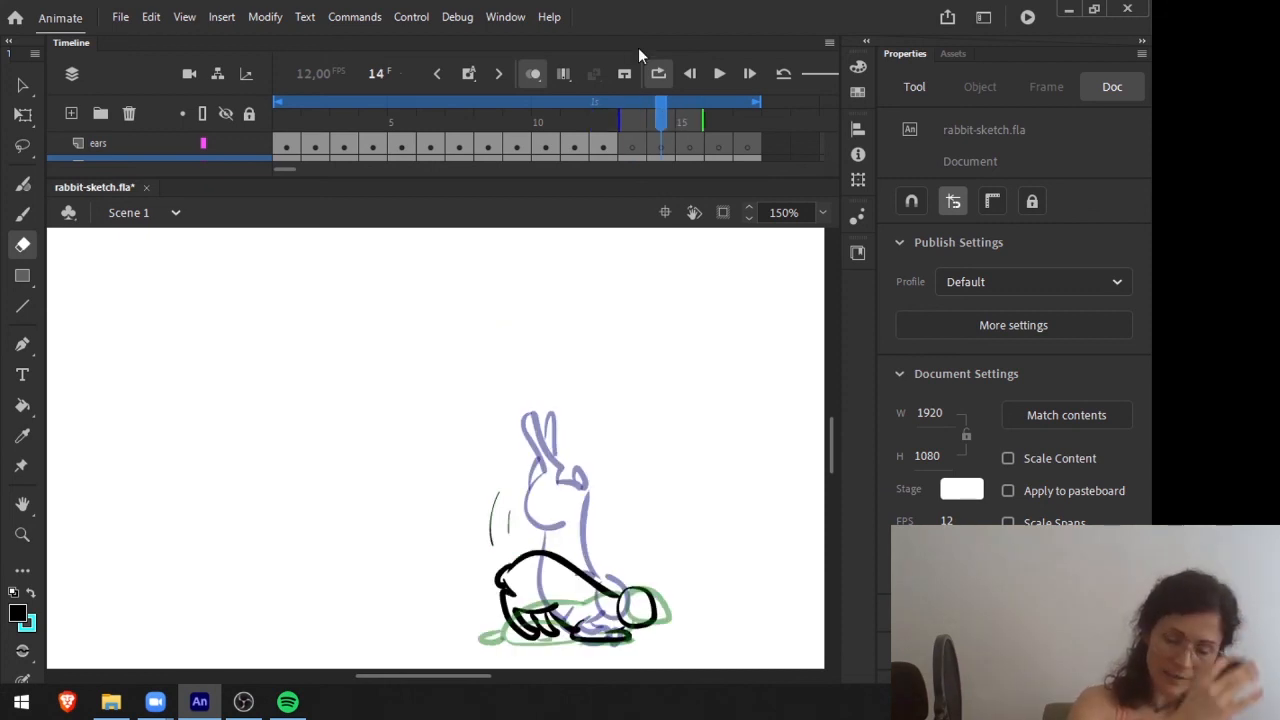
left_click(689, 101)
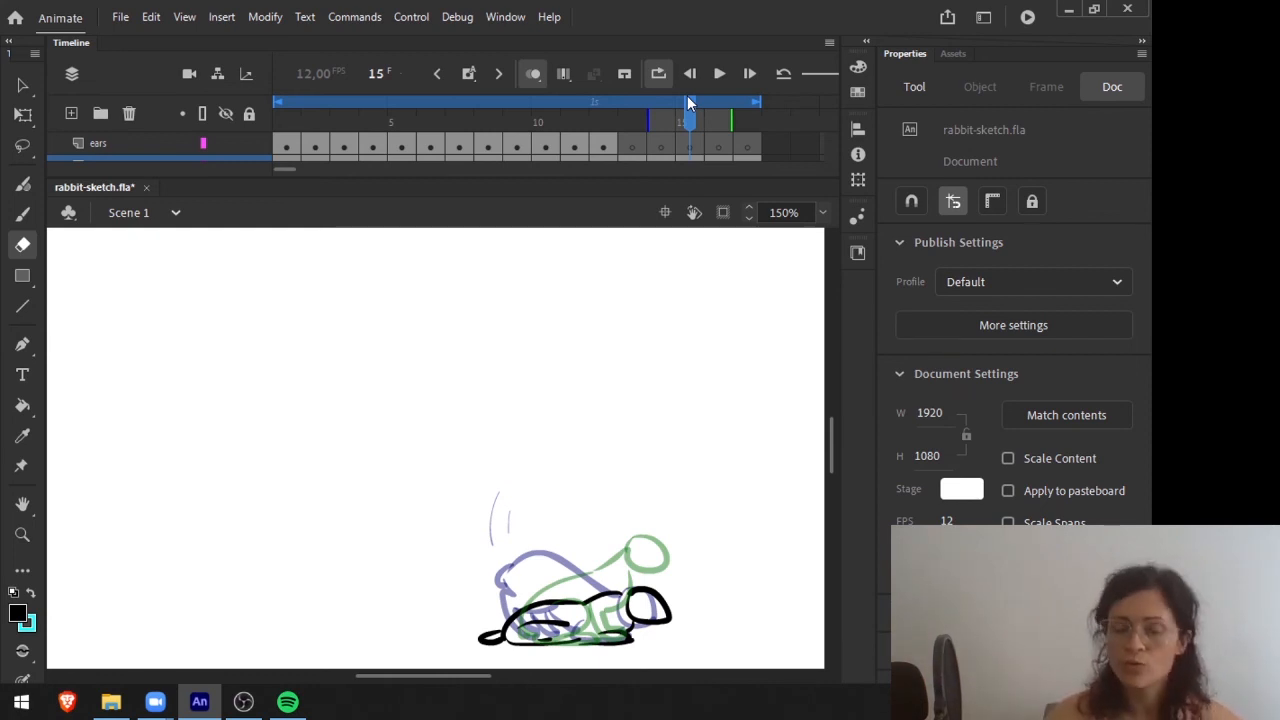
mouse_move(686, 117)
left_mouse_down()
mouse_move(603, 115)
mouse_move(625, 106)
left_mouse_up()
key("b")
mouse_move(600, 578)
left_mouse_down()
mouse_move(588, 542)
mouse_move(598, 500)
mouse_move(611, 581)
mouse_move(613, 543)
left_mouse_up()
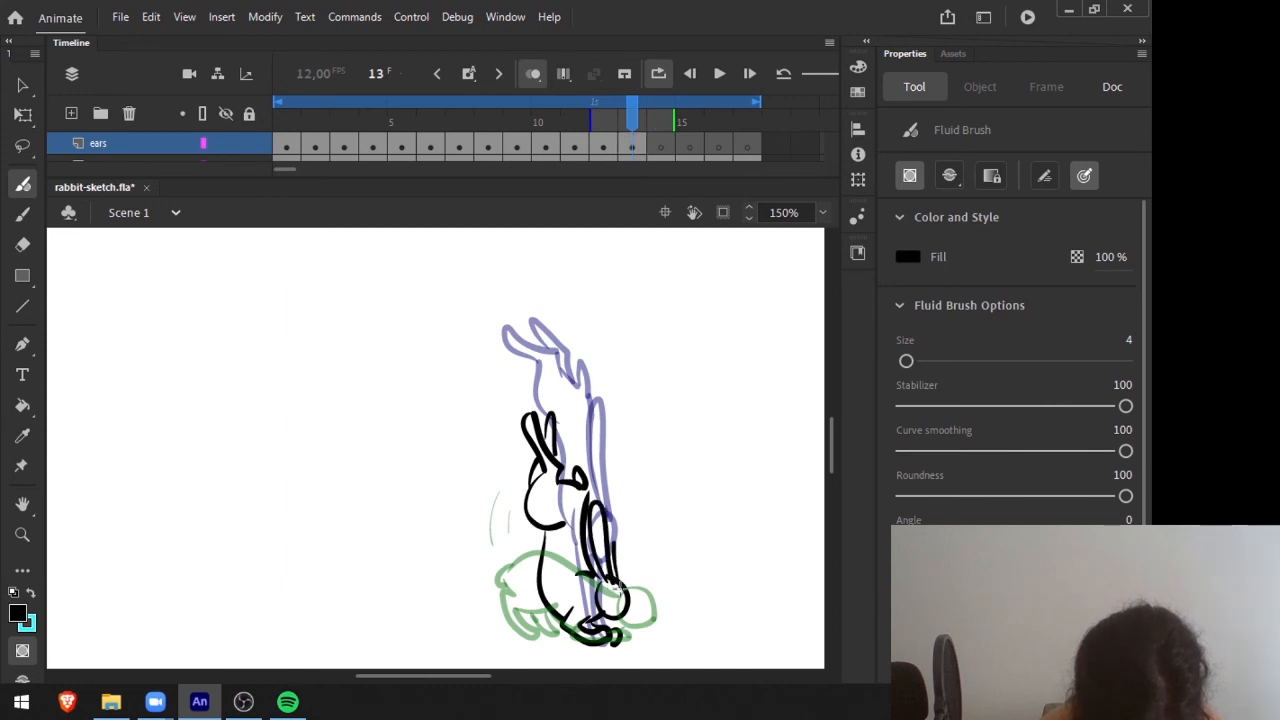
Draw the ears swept back from the head over the crouching body on frame 14.
mouse_move(632, 111)
left_mouse_down()
mouse_move(601, 112)
mouse_move(632, 118)
left_mouse_up()
key("period")
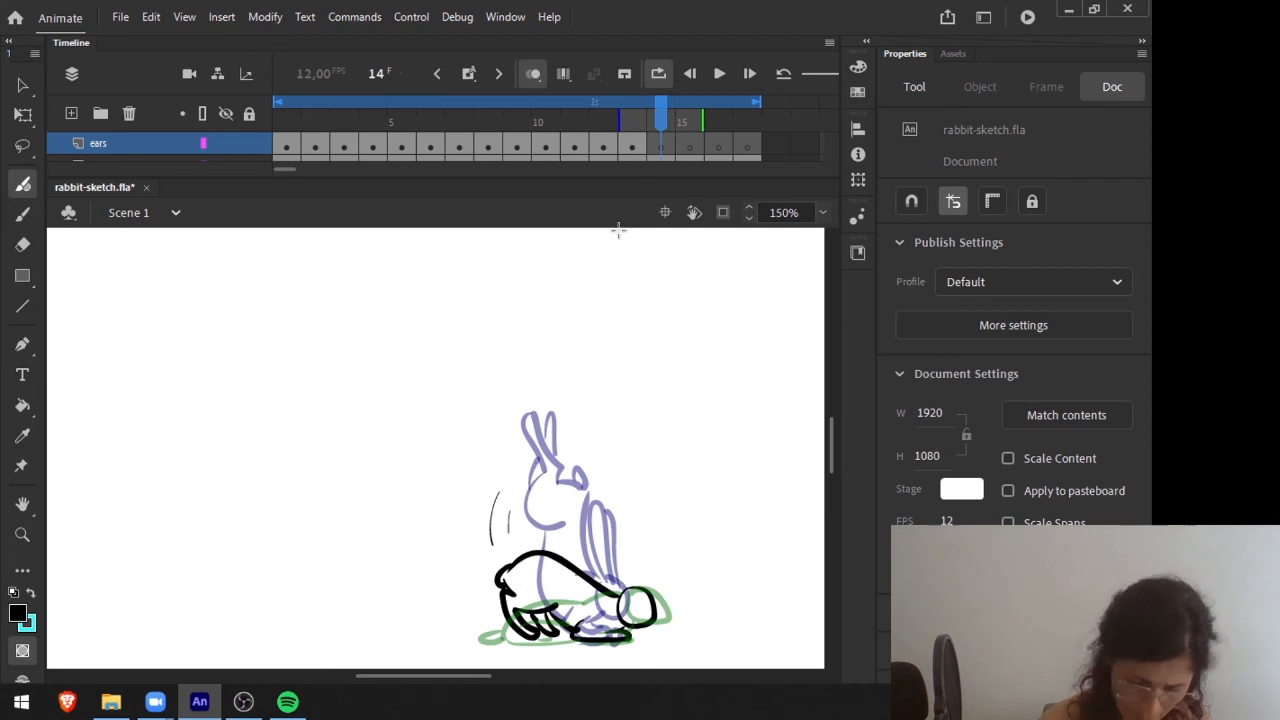
key("ctrl+s")
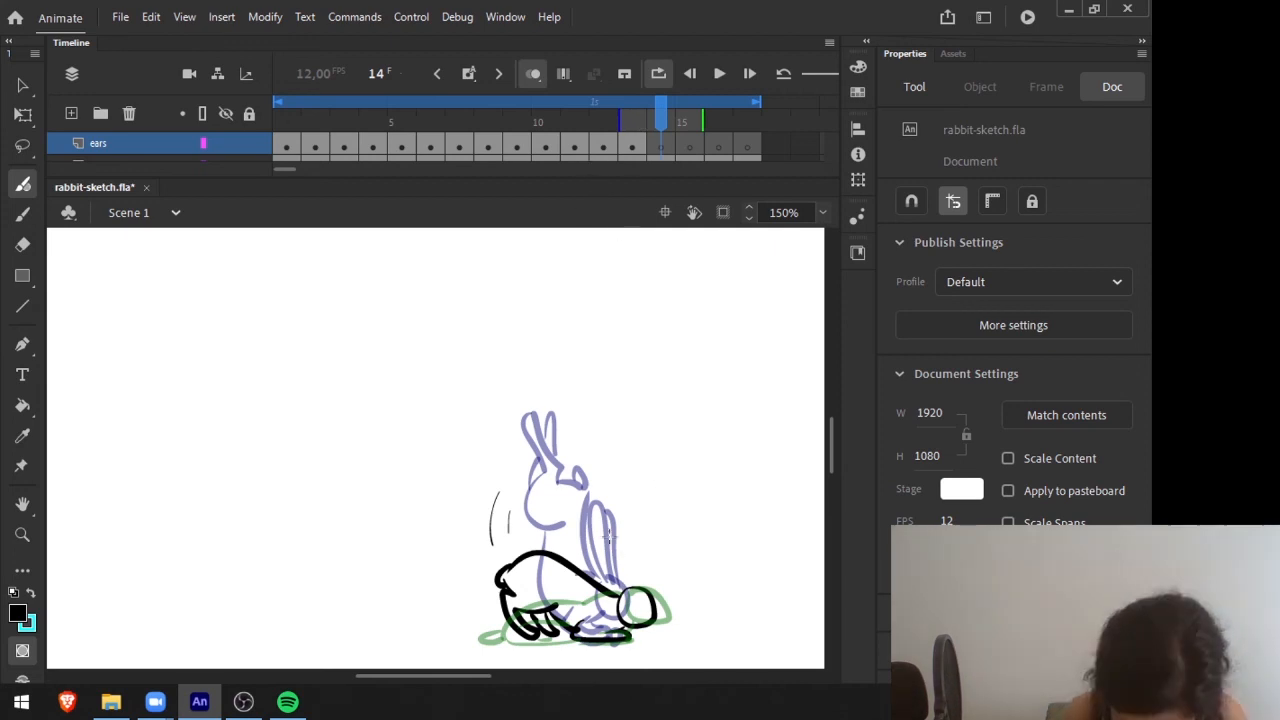
mouse_move(563, 585)
left_mouse_down()
mouse_move(568, 604)
mouse_move(624, 602)
left_mouse_up()
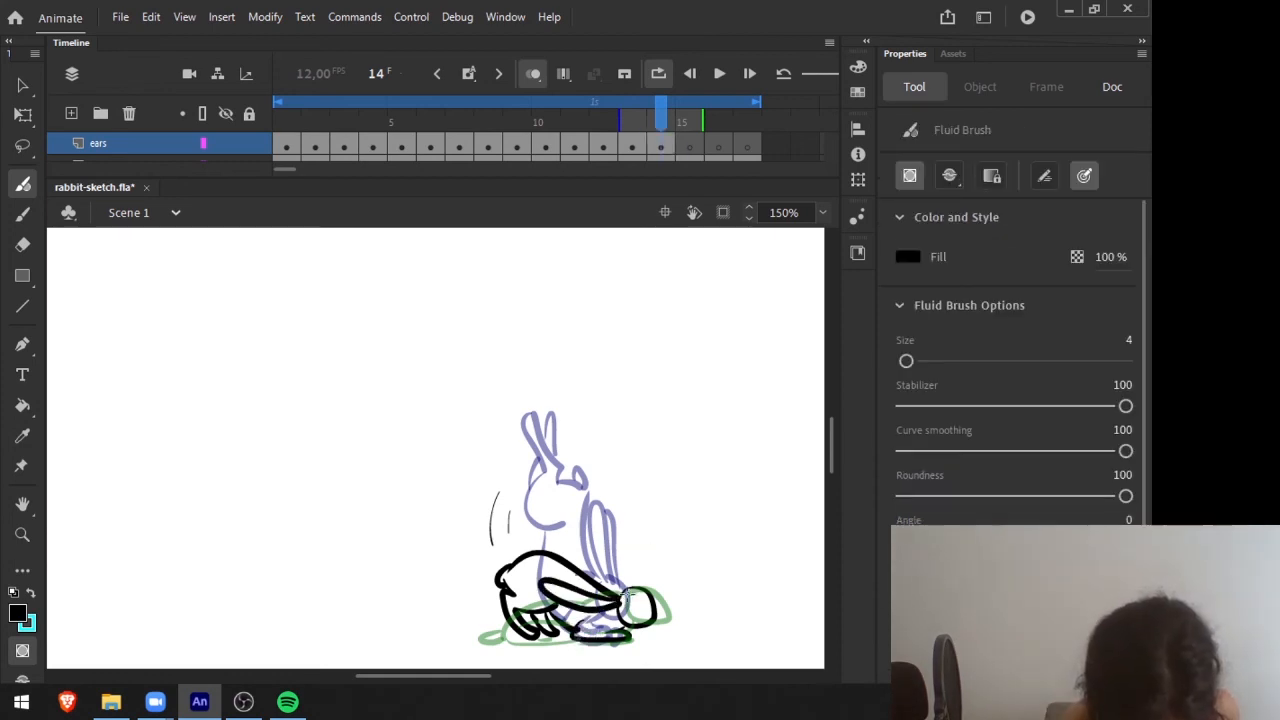
Draw the ears slanting down behind the head toward the ground on frame 15.
left_click_drag(639, 108, 689, 113)
left_click(660, 113)
mouse_move(628, 594)
left_mouse_down()
mouse_move(558, 638)
mouse_move(631, 602)
left_mouse_up()
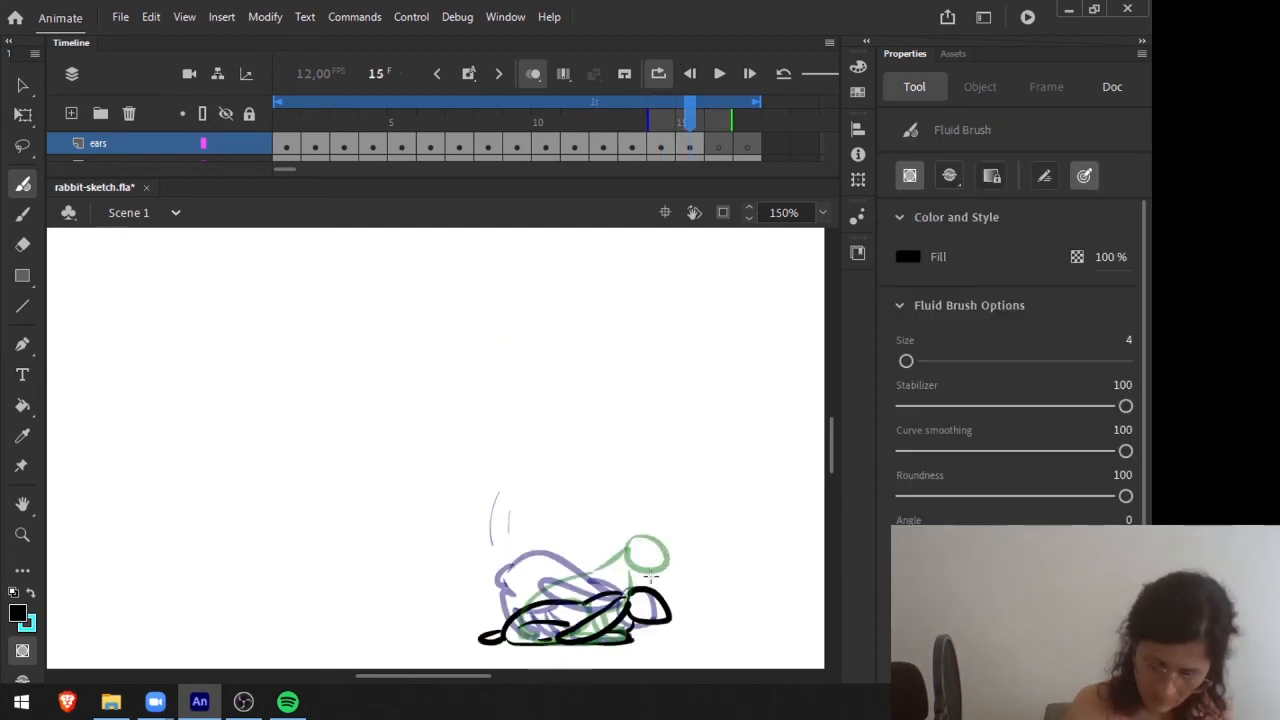
Draw the ears hanging down behind the neck on frame 16 and erase the body line running through them.
left_click(706, 145)
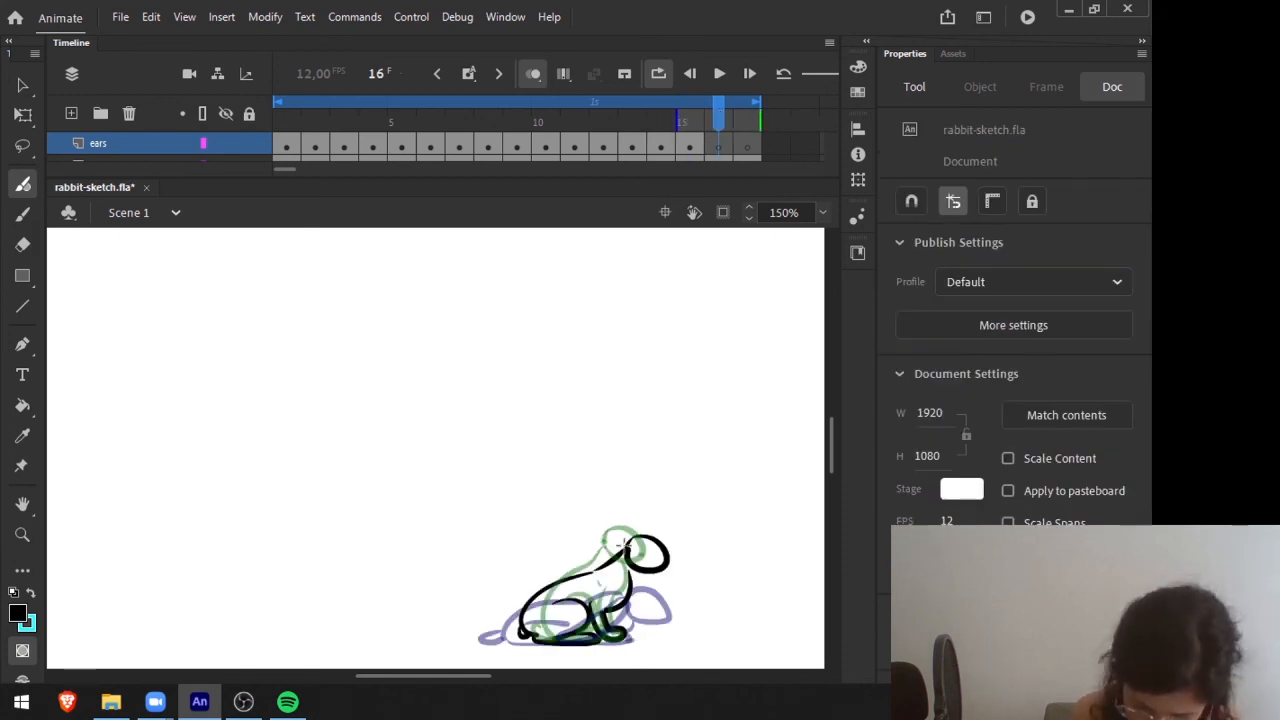
mouse_move(622, 543)
left_mouse_down()
mouse_move(582, 608)
mouse_move(640, 538)
left_mouse_up()
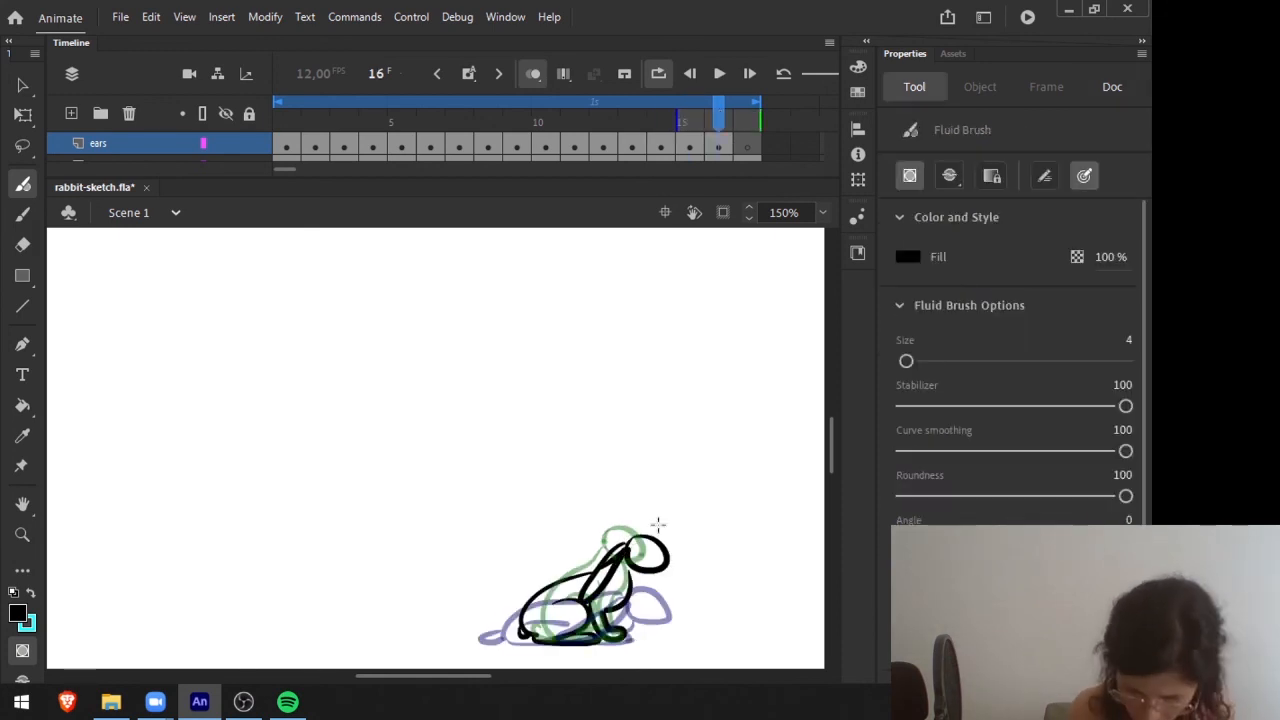
left_click(717, 158)
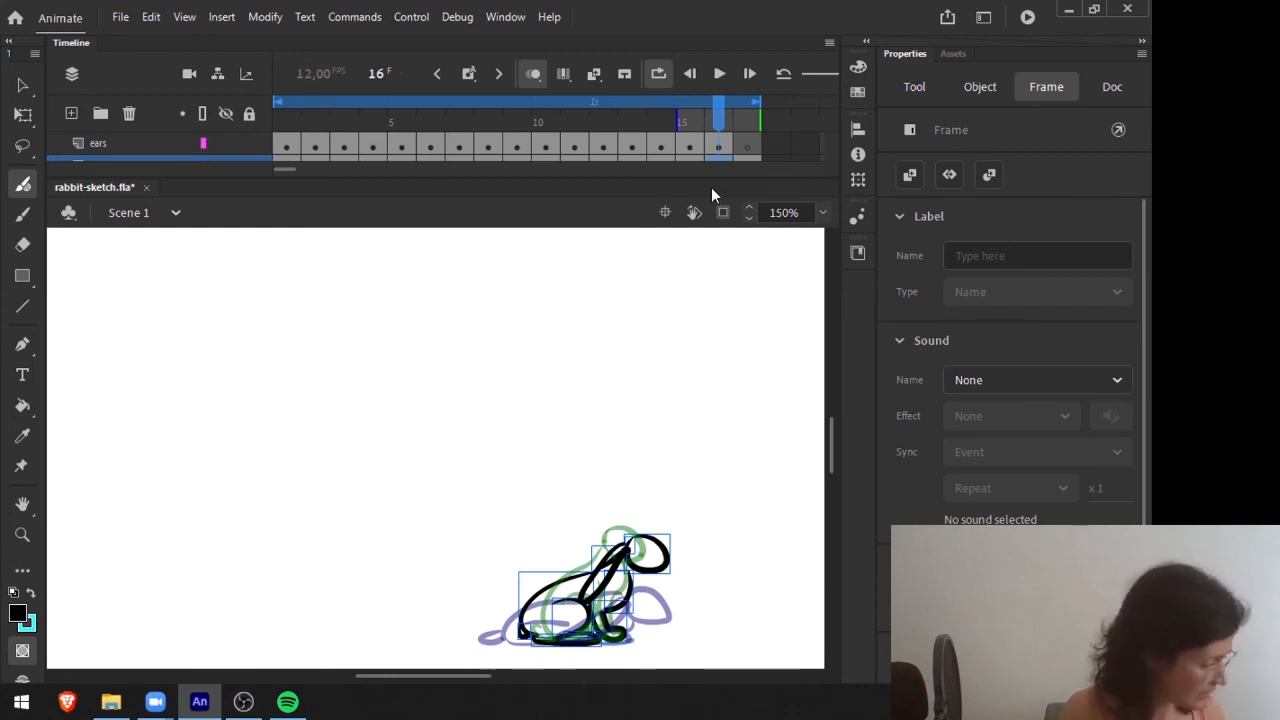
key("e")
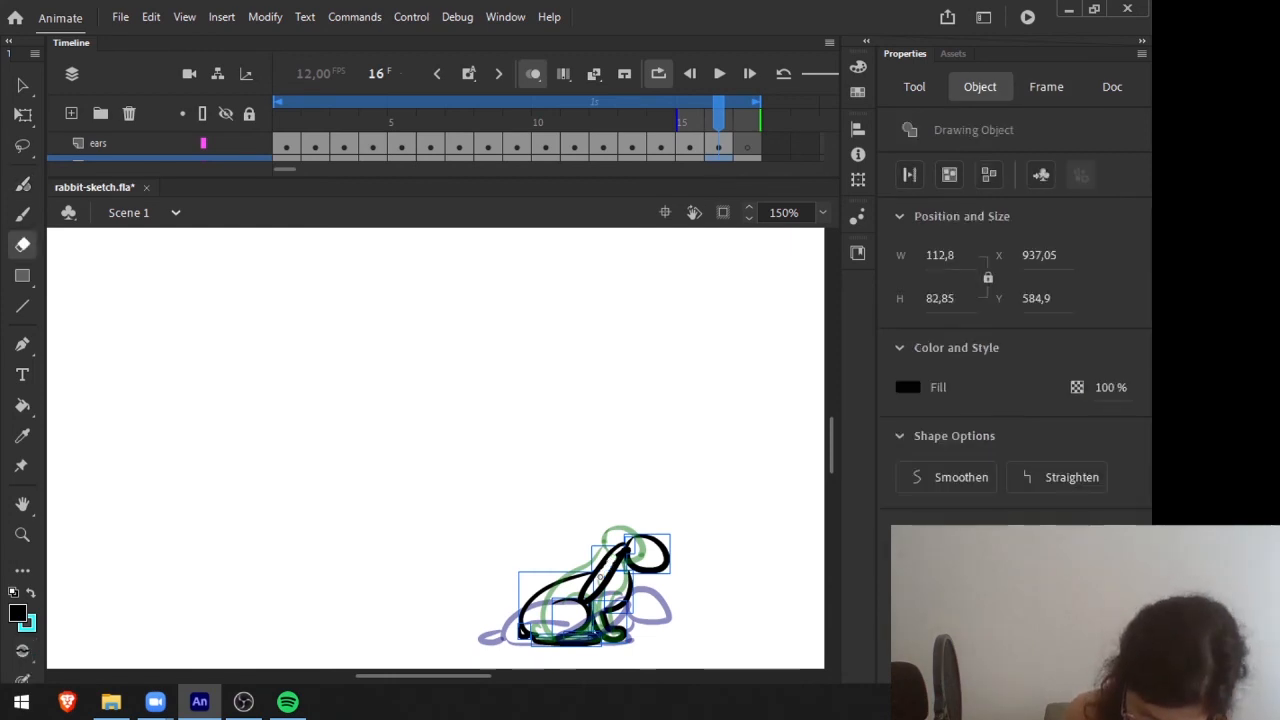
Draw the ears swept back from the sitting rabbit's head on frame 17.
key(".")
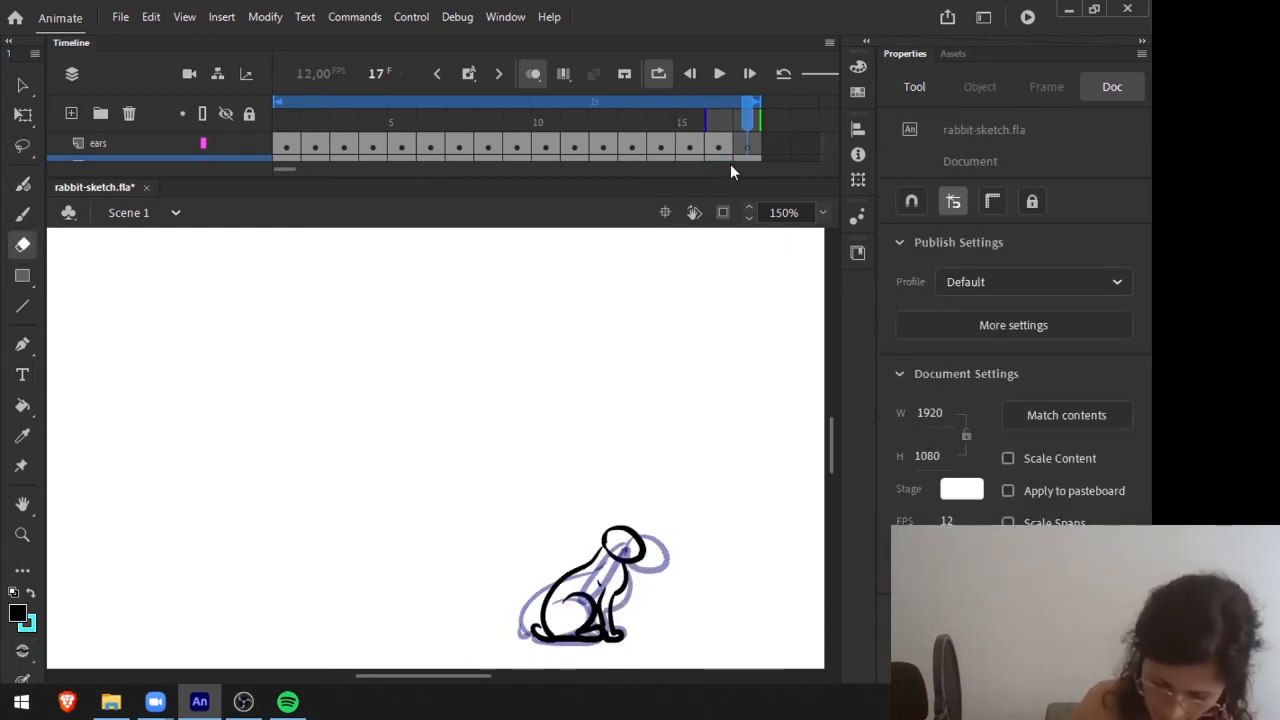
key("b")
mouse_move(608, 533)
left_mouse_down()
mouse_move(576, 532)
mouse_move(545, 553)
mouse_move(598, 556)
left_mouse_up()
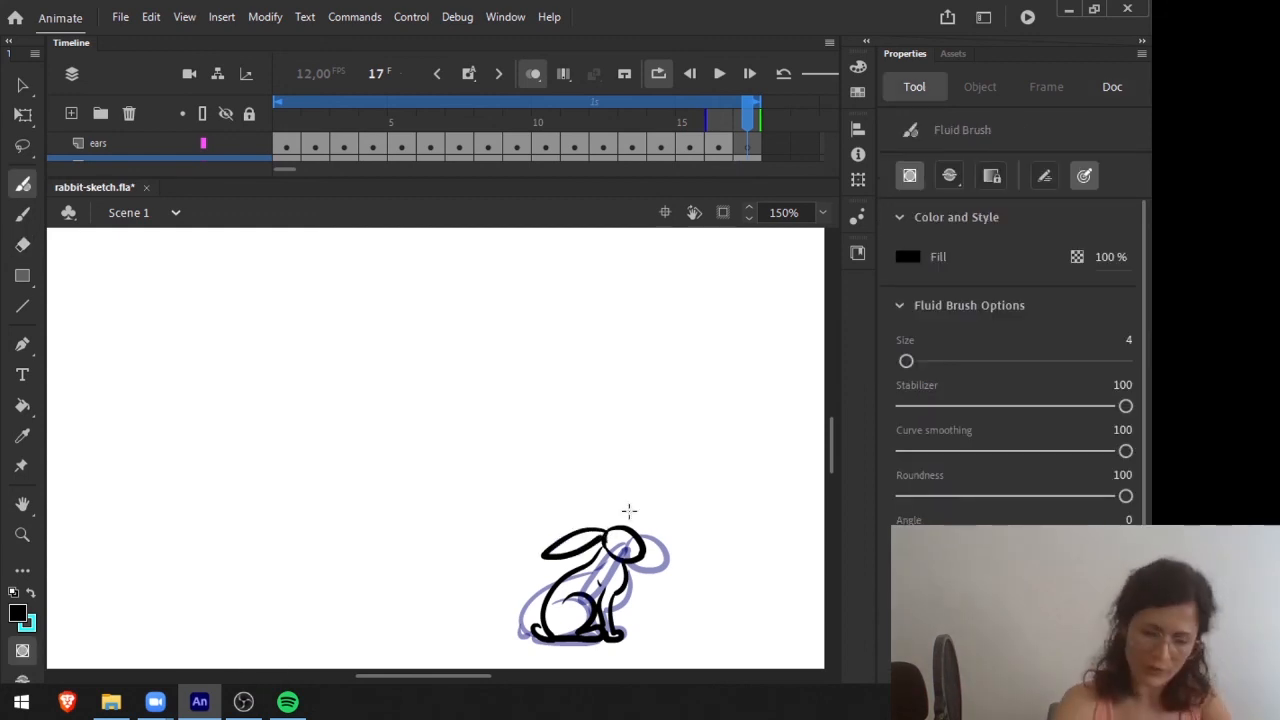
Move the newly drawn frame 17 ears from the body layer to the ears layer in the same place.
key("v")
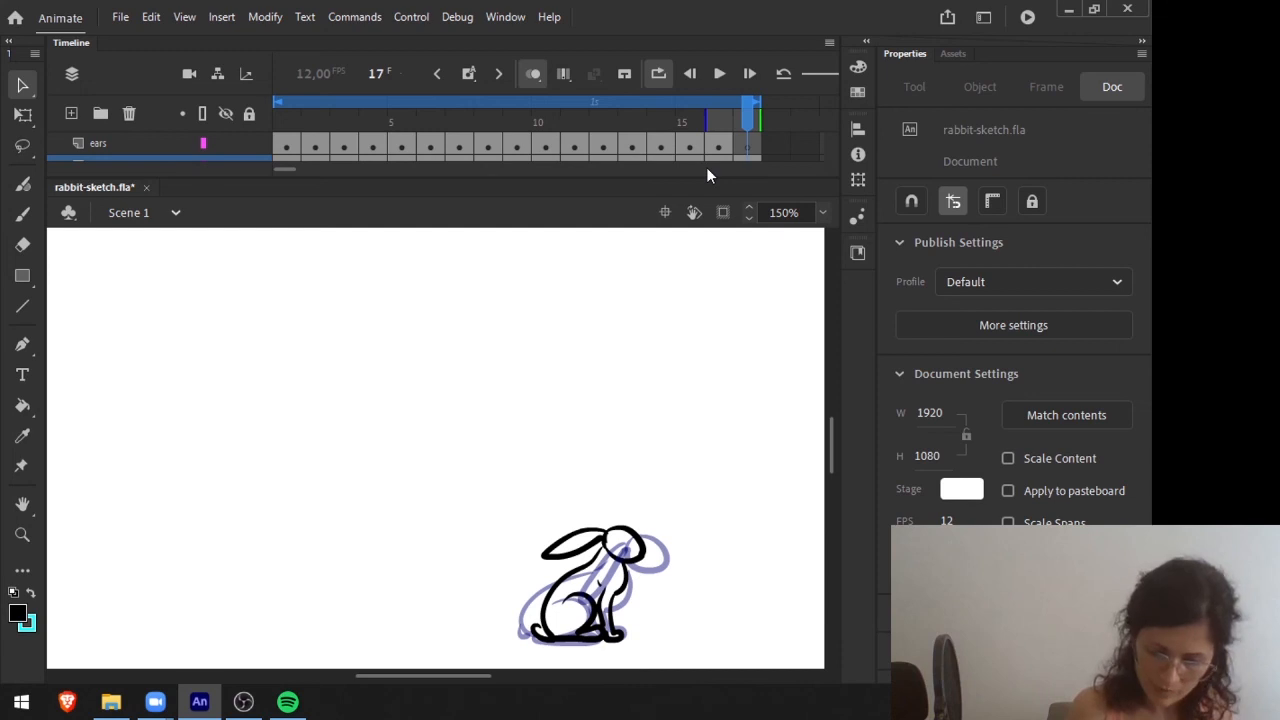
left_click(585, 545)
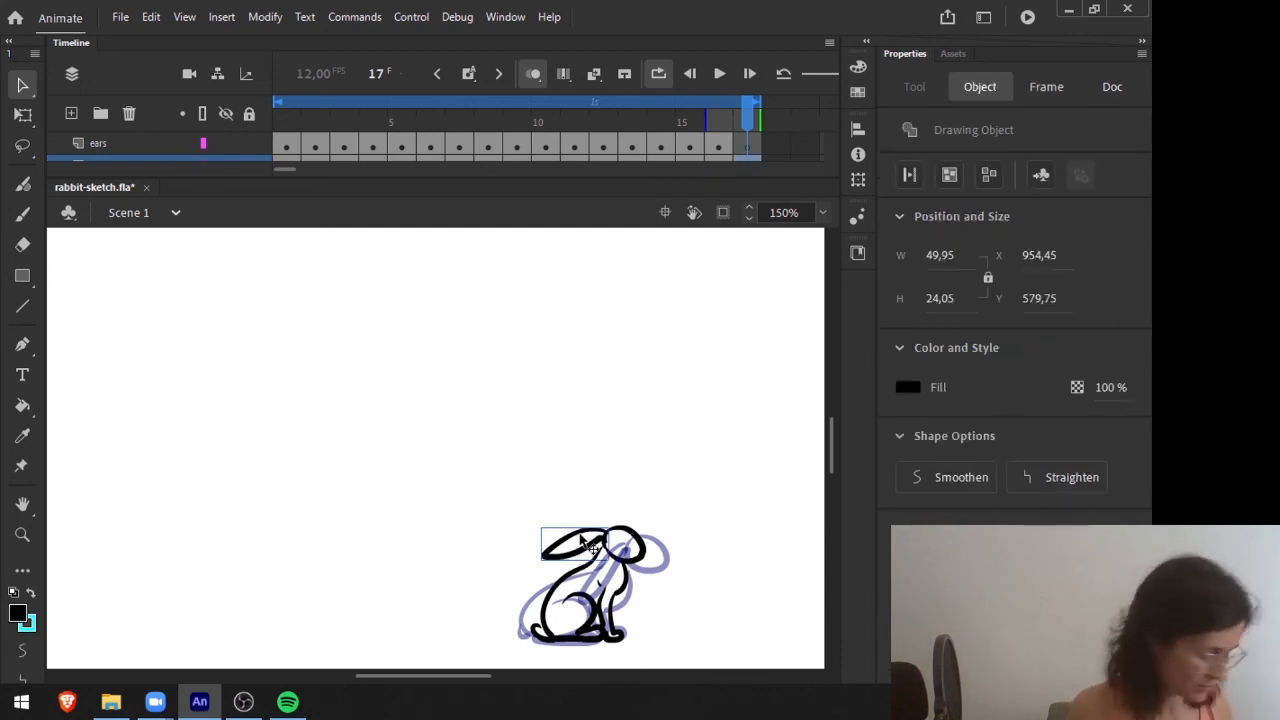
key("Delete")
left_click(747, 150)
key("ctrl+z")
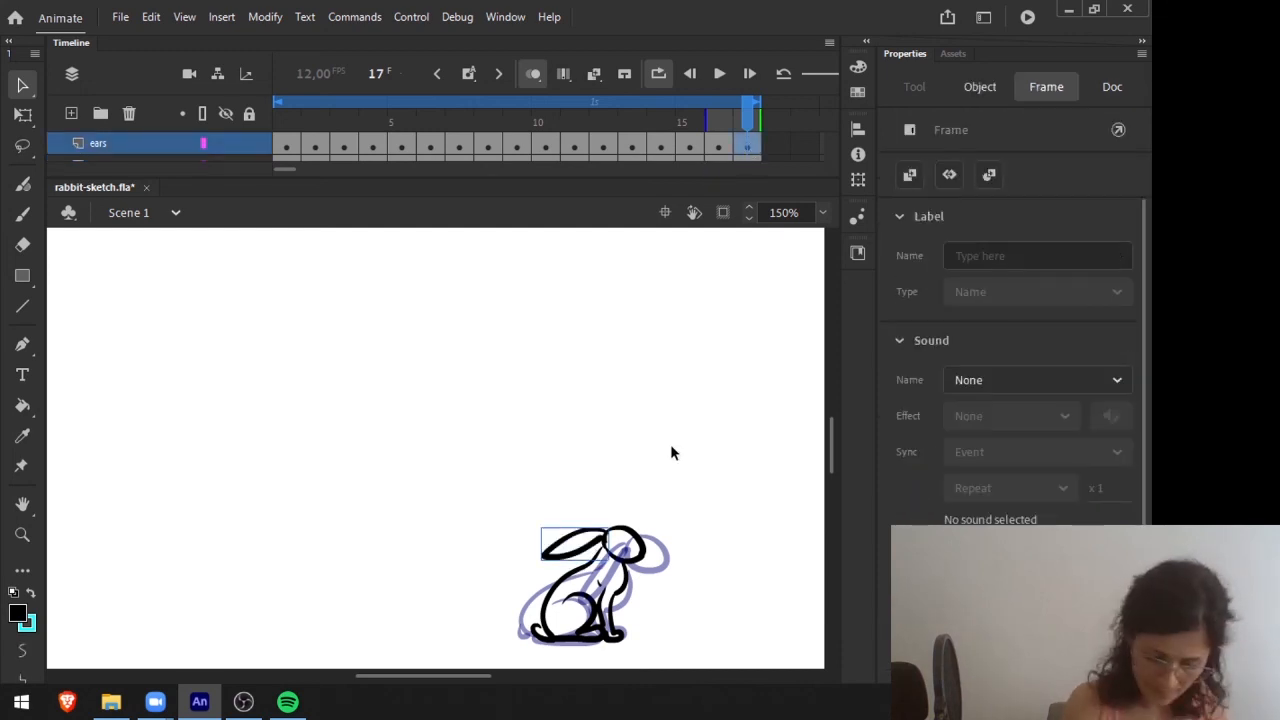
left_click(670, 444)
Play the whole rabbit jump from frame 1 to review the ear motion.
left_click_drag(752, 112, 183, 173)
left_click(719, 73)
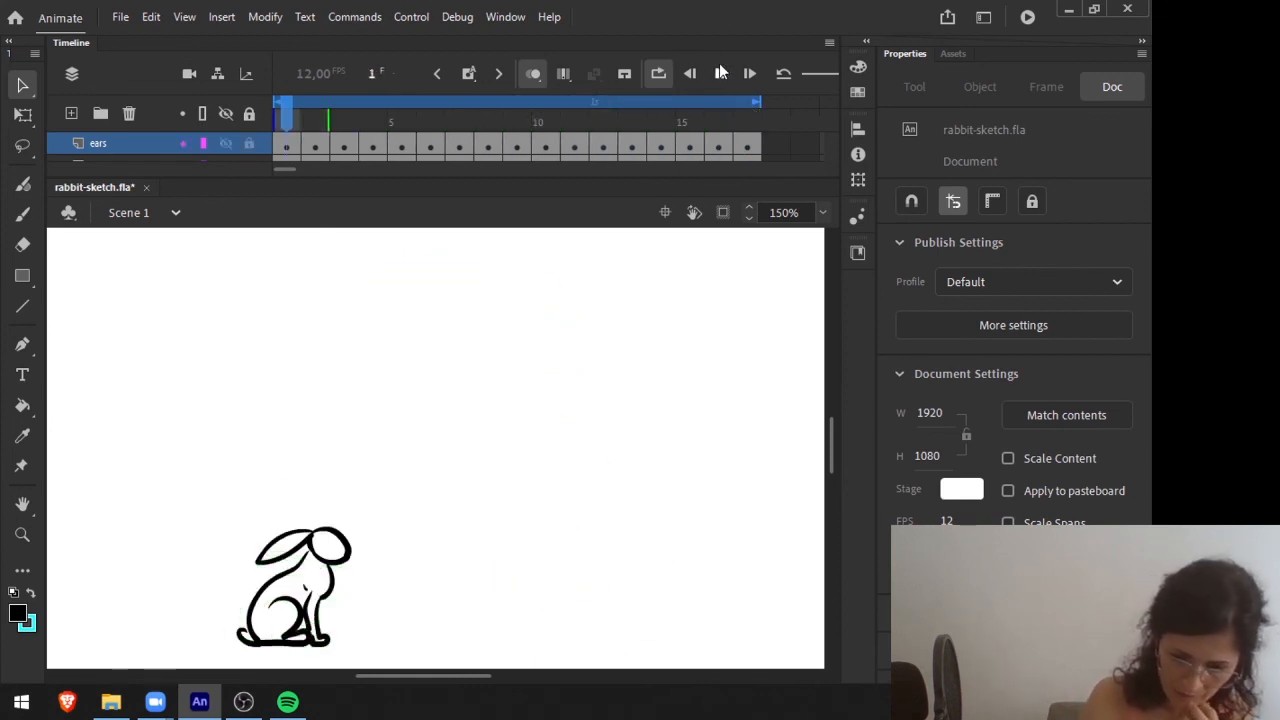